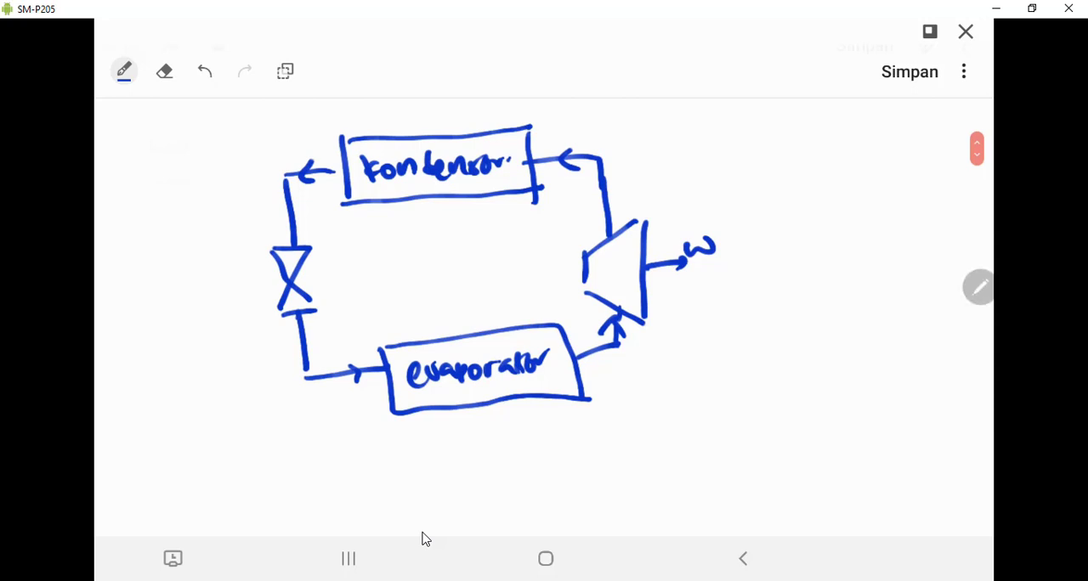
- Handwrite an arrow from the evaporator labelled "indoor" and write "outdoor" above the condenser's inlet side
mouse_move(601, 403)
mouse_down()
mouse_move(628, 432)
mouse_move(672, 404)
mouse_move(686, 424)
mouse_up()
mouse_move(699, 390)
mouse_down()
mouse_move(701, 411)
mouse_move(753, 392)
mouse_up()
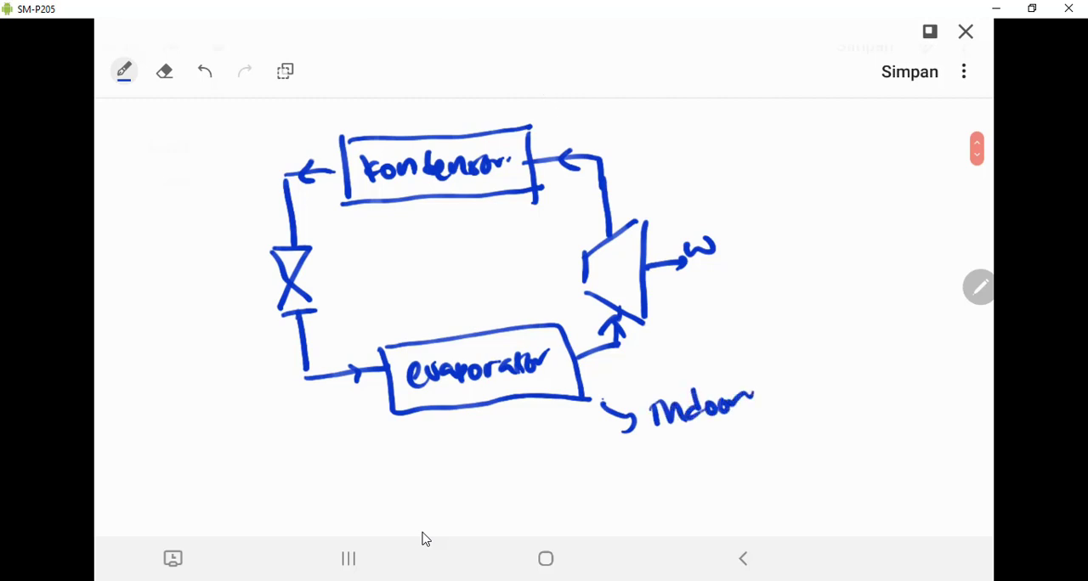
mouse_move(579, 111)
mouse_down()
mouse_move(606, 119)
mouse_move(687, 105)
mouse_up()
click(697, 108)
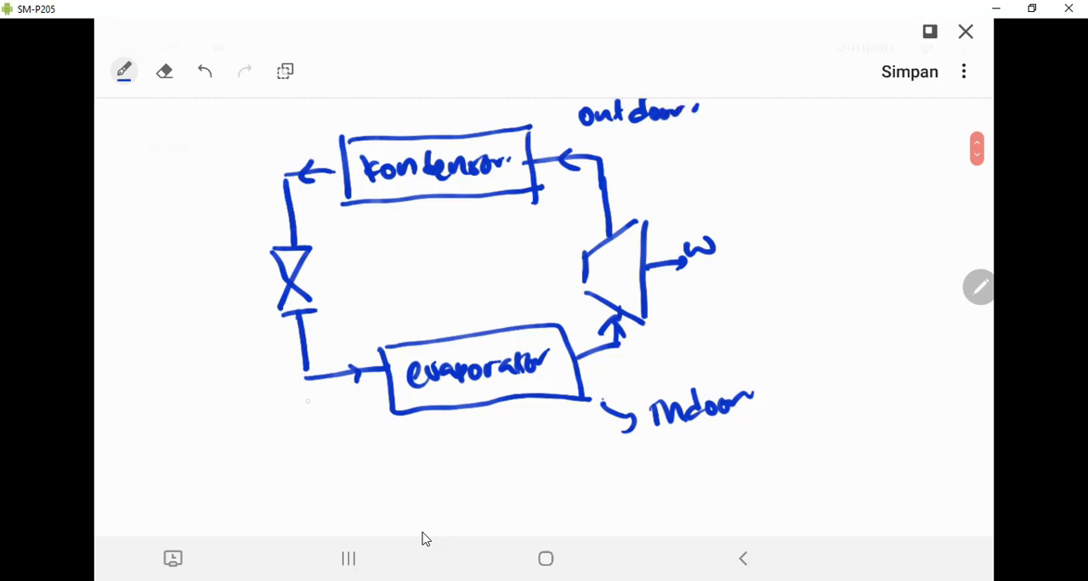
- Label both the inlet and the outlet of the evaporator with -15°C by hand
drag(301, 405, 322, 411)
mouse_move(333, 394)
mouse_down()
mouse_move(332, 412)
mouse_move(344, 391)
mouse_move(361, 409)
mouse_up()
drag(598, 372, 610, 367)
mouse_move(618, 359)
mouse_down()
mouse_move(617, 374)
mouse_move(644, 350)
mouse_up()
drag(652, 352, 648, 364)
click(666, 347)
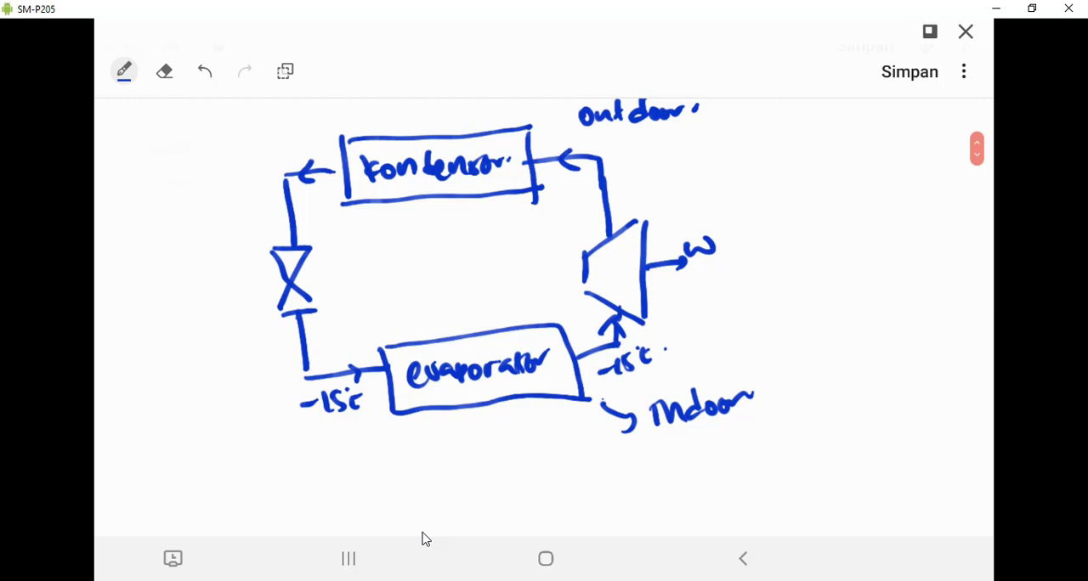
- Sketch a wavy line beneath the evaporator and label the line between compressor and condenser 30°C
mouse_move(431, 459)
mouse_down()
mouse_move(462, 484)
mouse_move(540, 506)
mouse_up()
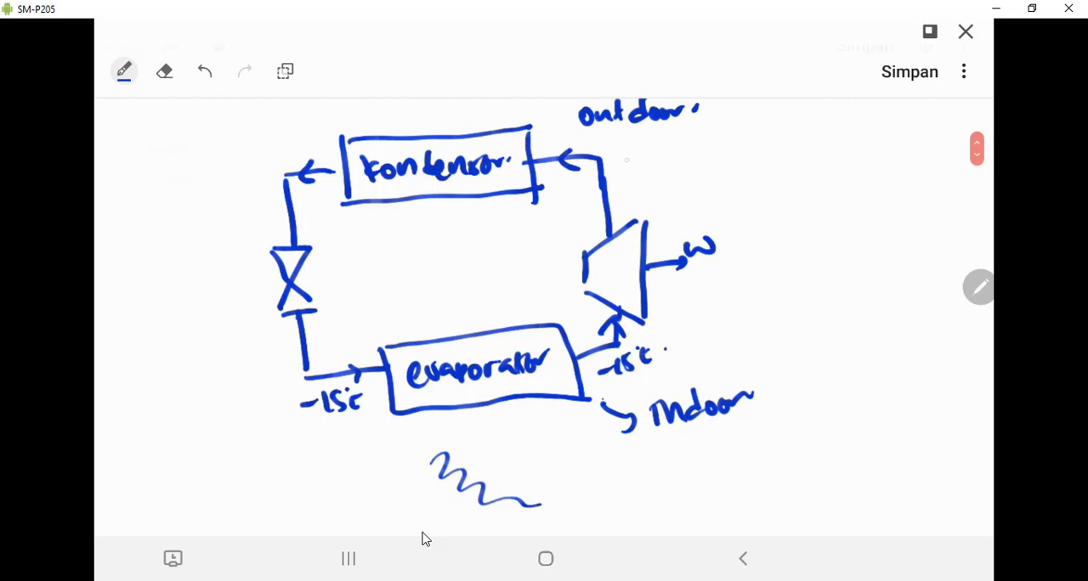
drag(623, 153, 627, 172)
drag(642, 154, 650, 178)
drag(651, 155, 674, 170)
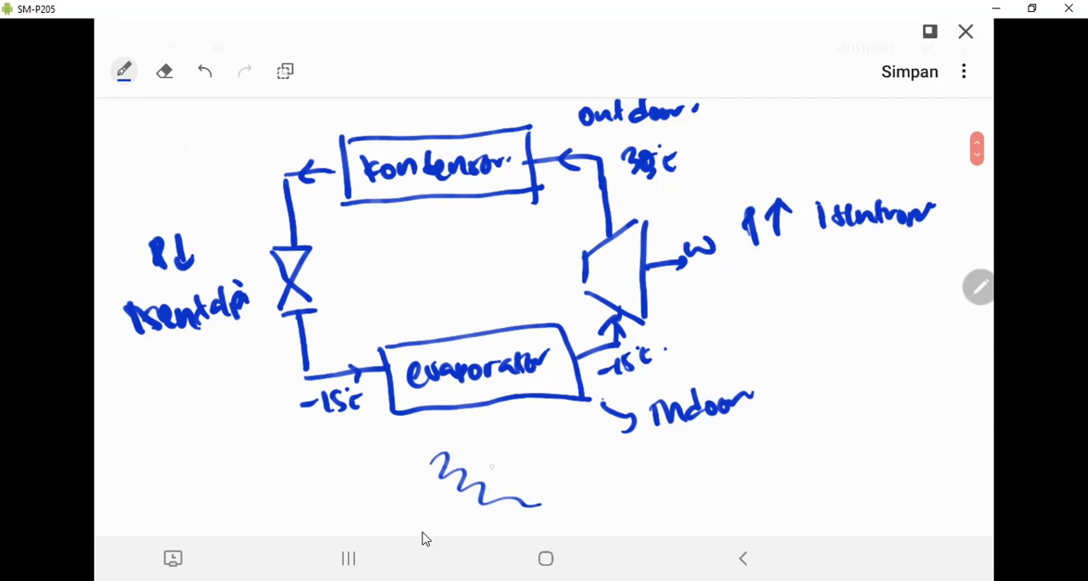
- Draw two wavy arrows beneath the evaporator that point up towards its box
mouse_move(523, 515)
mouse_down()
mouse_move(495, 434)
mouse_move(480, 450)
mouse_up()
drag(486, 438, 498, 451)
drag(565, 513, 520, 412)
drag(533, 413, 517, 435)
drag(527, 415, 542, 432)
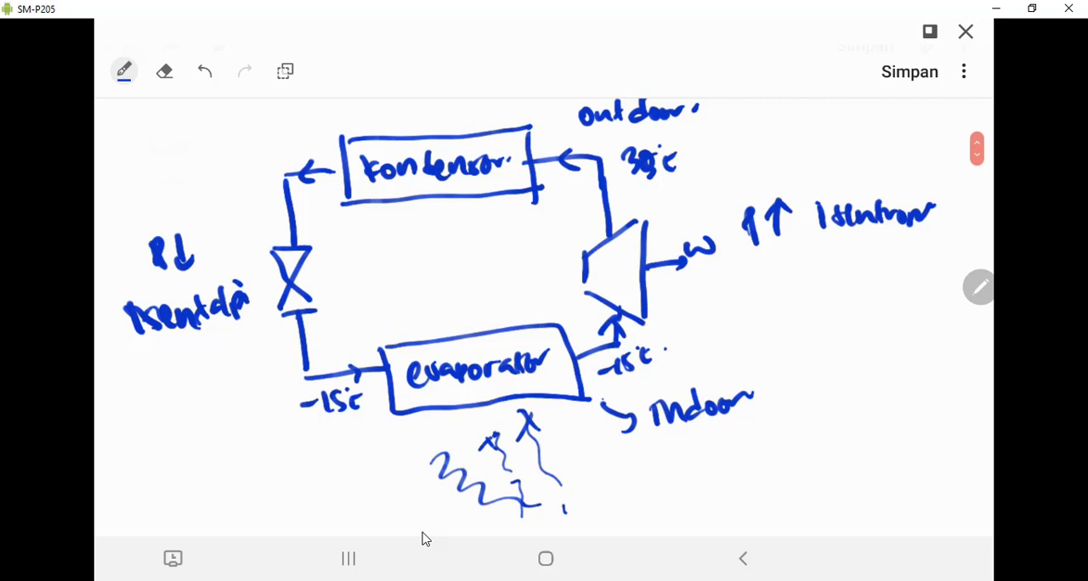
- Handwrite the refrigerant's phase at the evaporator inlet and outlet, and "cair" at the condenser outlet
drag(318, 334, 334, 341)
mouse_move(345, 319)
mouse_down()
mouse_move(336, 347)
mouse_move(338, 337)
mouse_up()
mouse_move(350, 318)
mouse_down()
mouse_move(351, 328)
mouse_move(374, 319)
mouse_up()
mouse_move(561, 316)
mouse_down()
mouse_move(558, 299)
mouse_move(573, 314)
mouse_move(583, 301)
mouse_up()
mouse_move(311, 205)
mouse_down()
mouse_move(306, 222)
mouse_move(339, 204)
mouse_up()
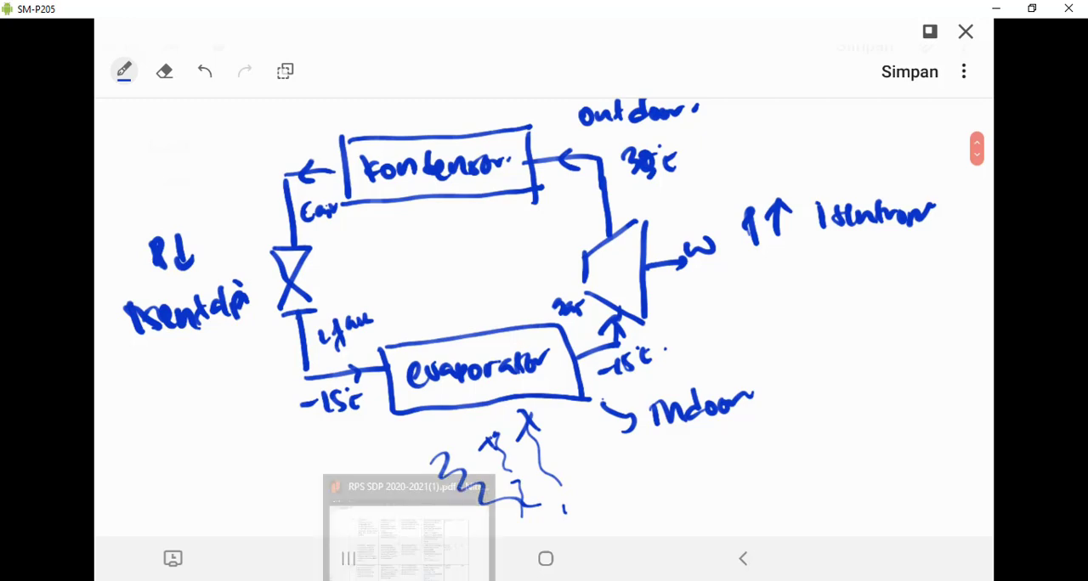
- Review the refrigerant types slide and the refrigerant performance table in PowerPoint, and switch to Aspen HYSYS
click(320, 580)
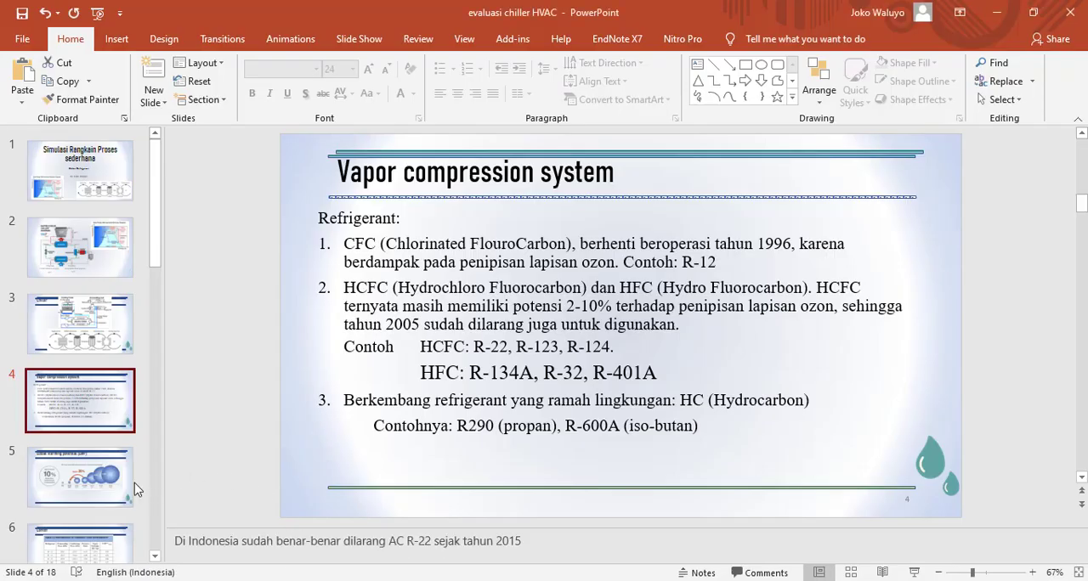
scroll(116, 495, down, 2)
click(98, 495)
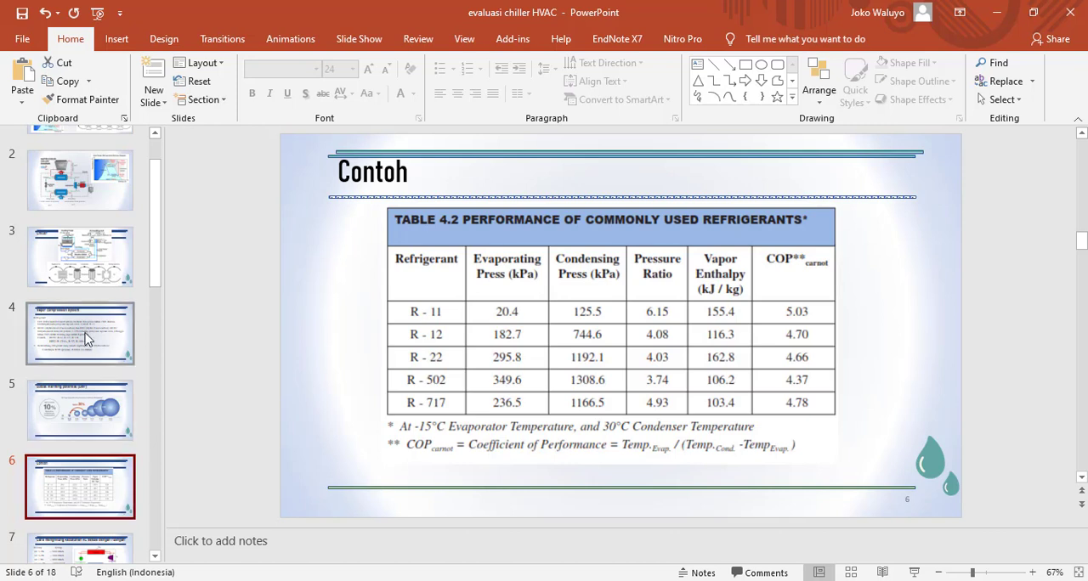
click(127, 357)
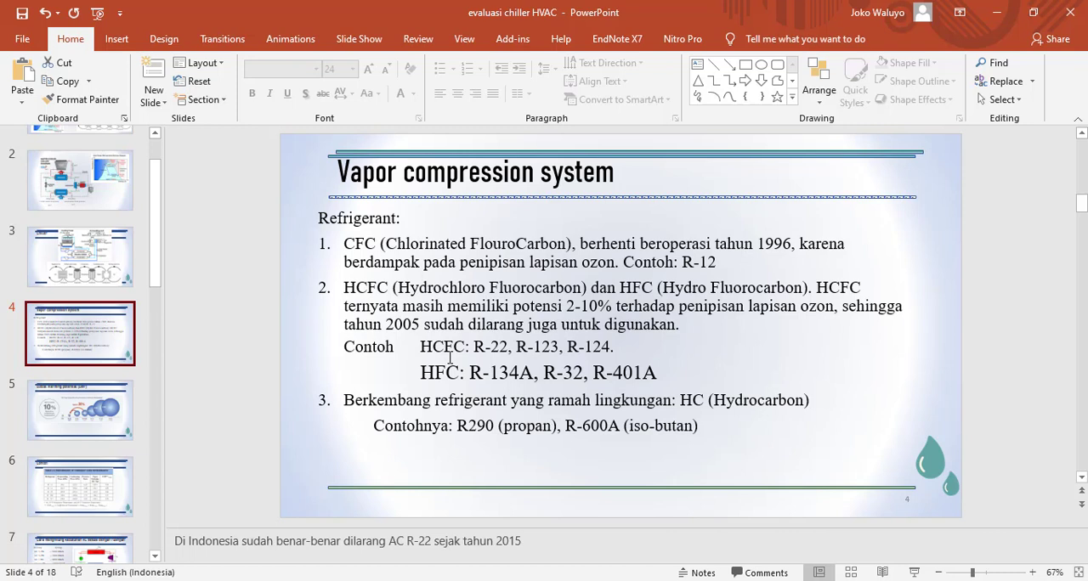
click(111, 497)
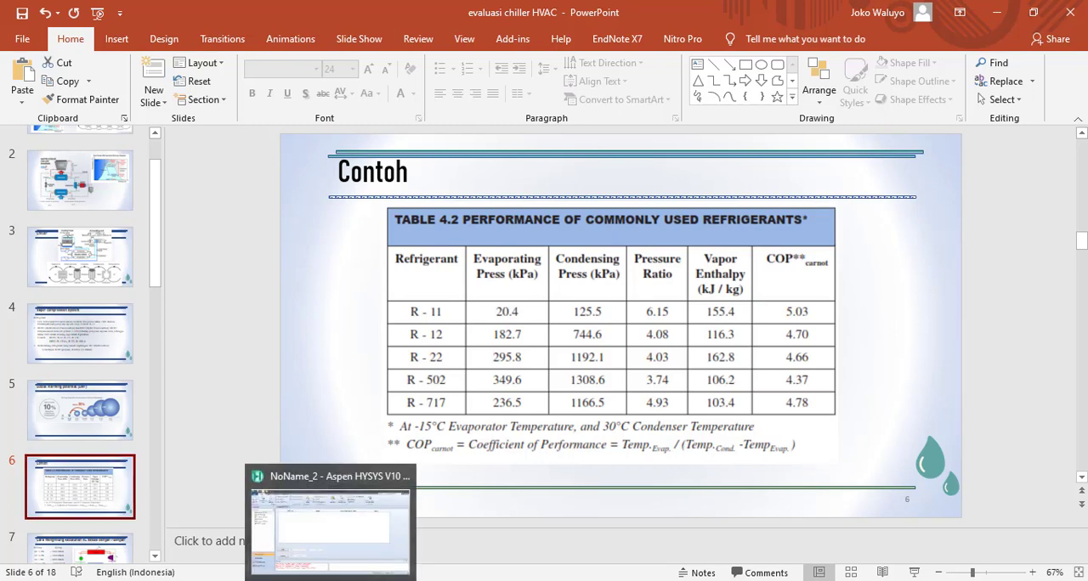
click(259, 484)
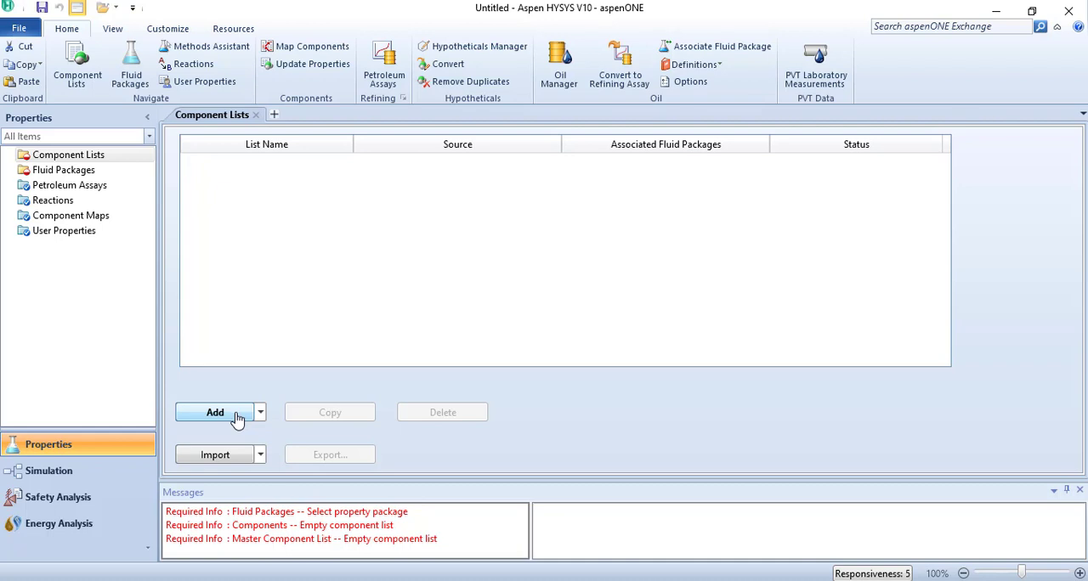
click(236, 419)
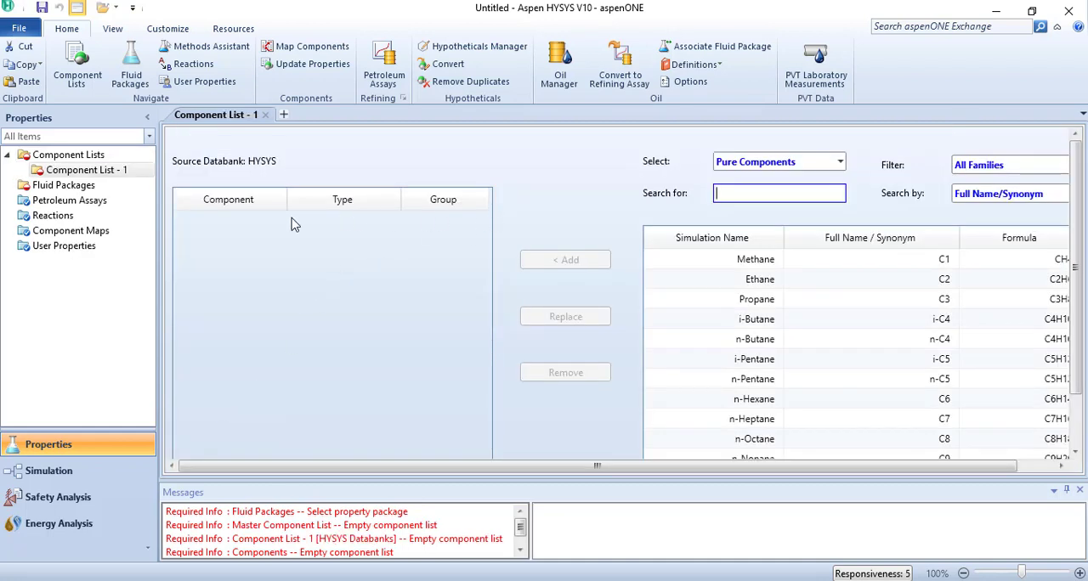
right_click(88, 172)
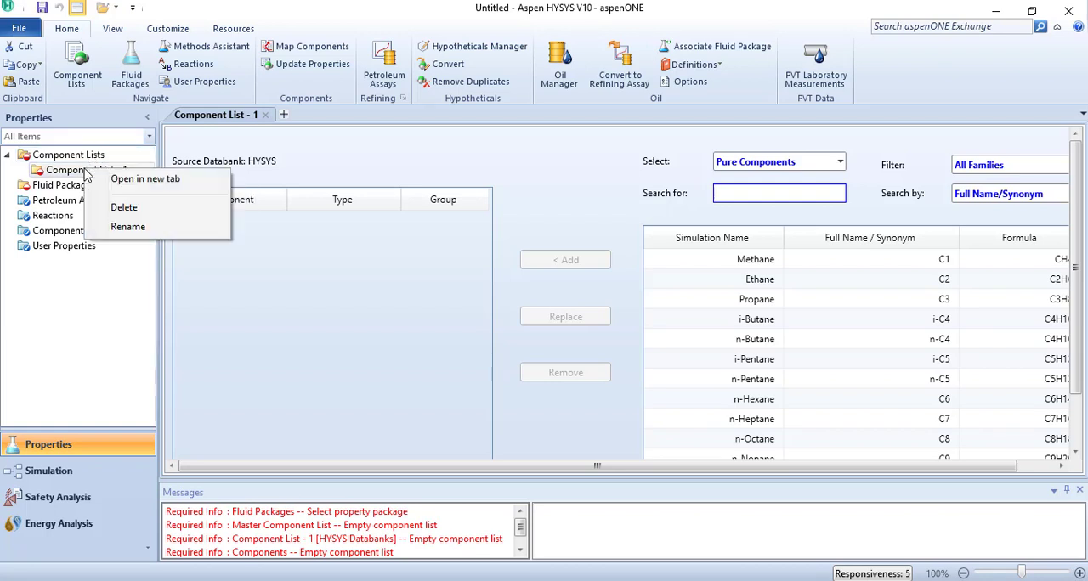
click(123, 208)
click(100, 158)
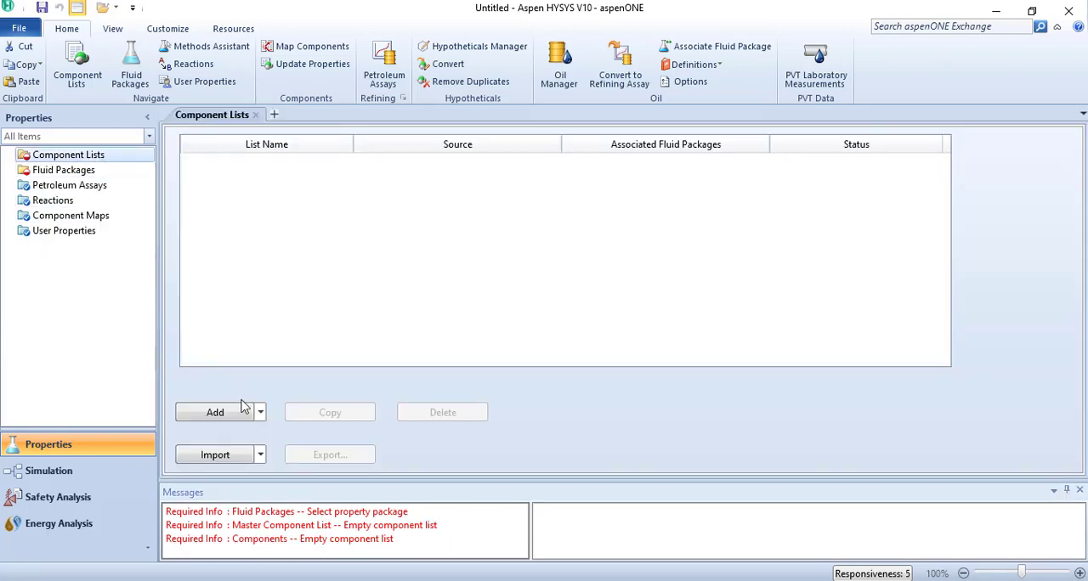
- Create a component list from the HYSYS databank and add the pure component Refrig-11 to it
click(261, 414)
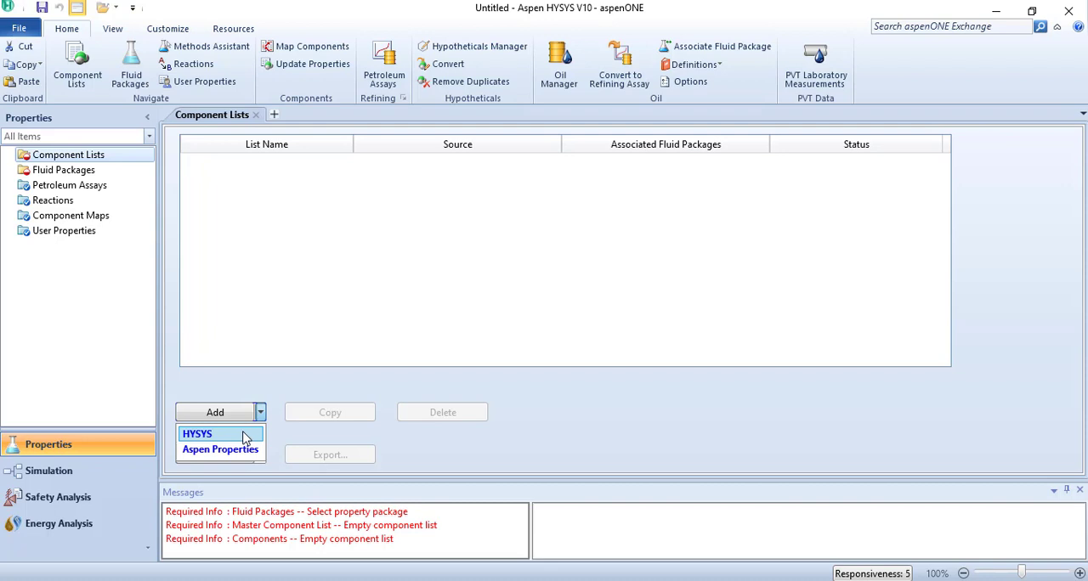
click(245, 437)
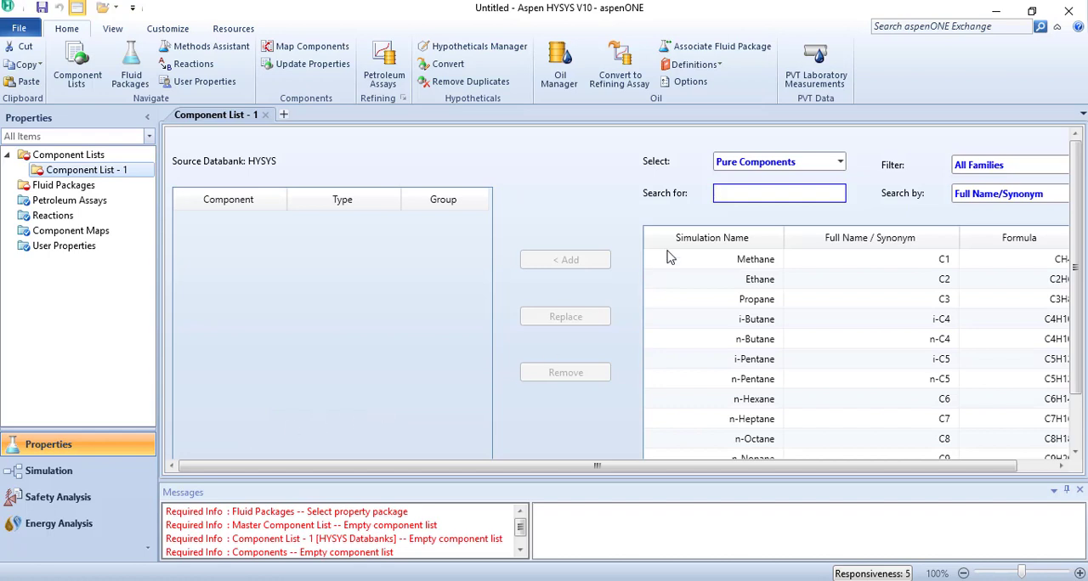
text(R)
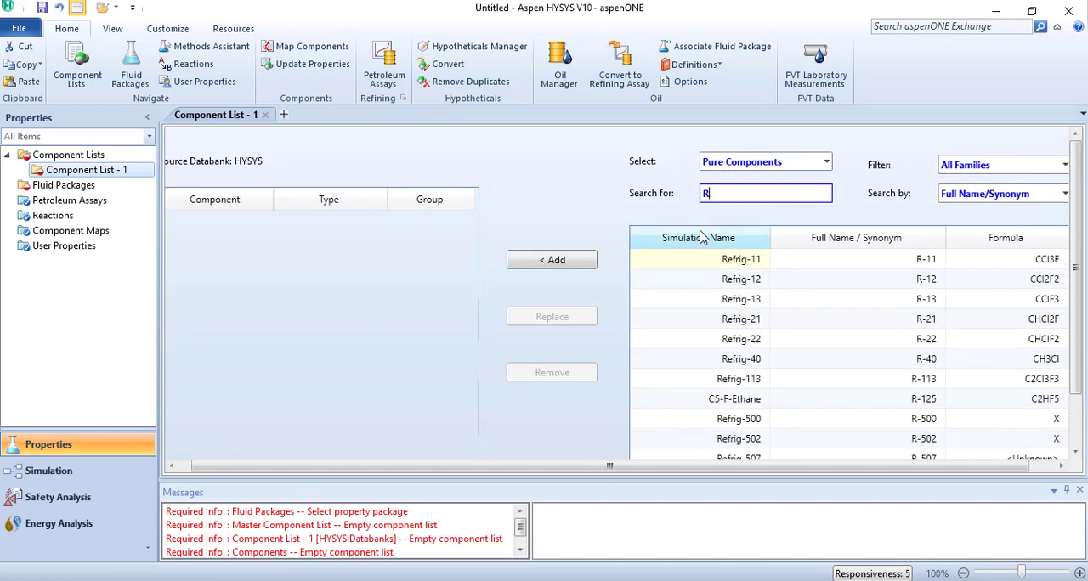
text(-11)
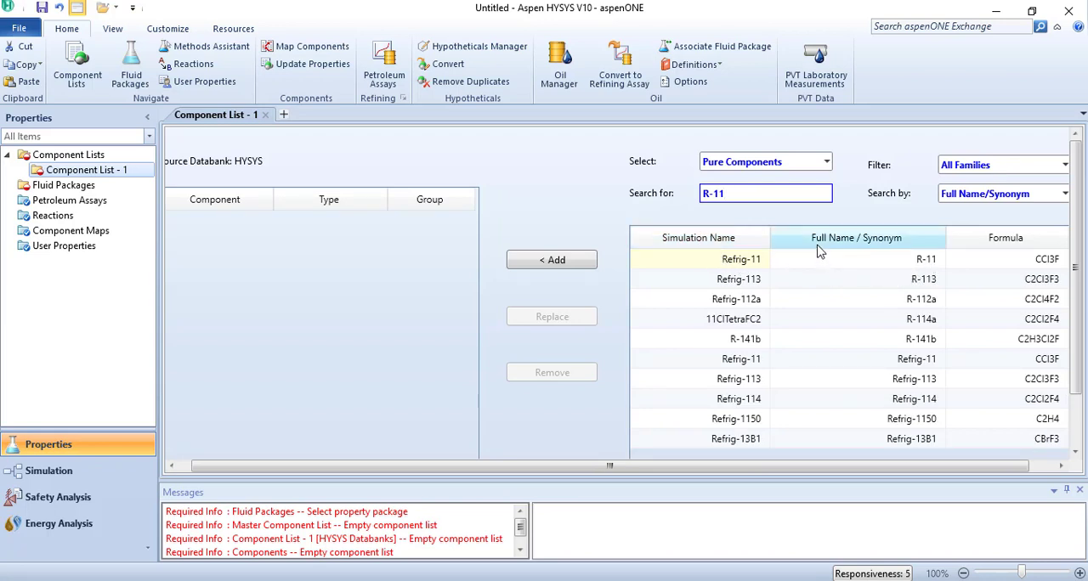
key(BackSpace)
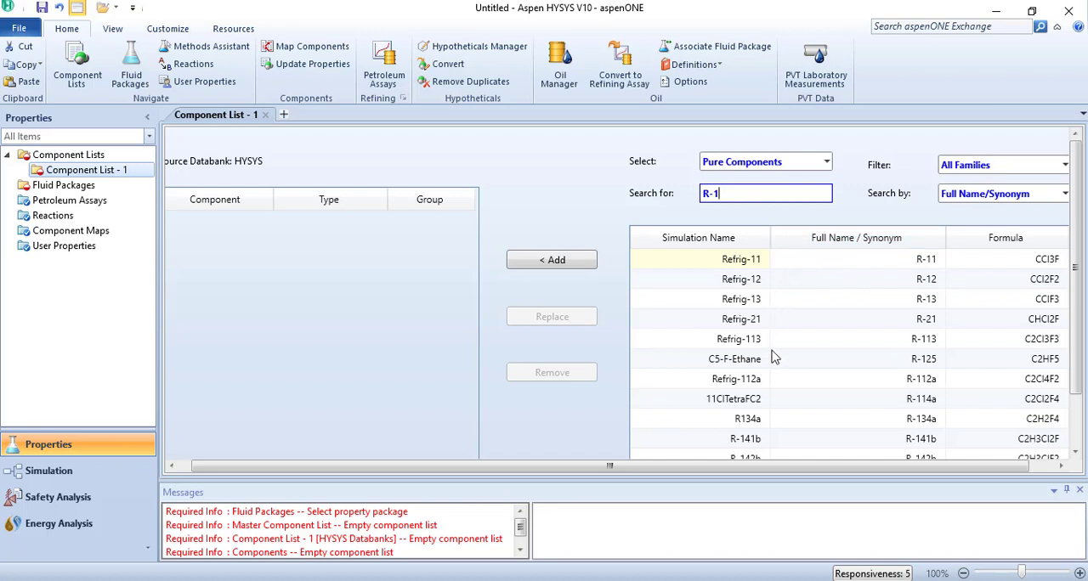
click(748, 264)
double_click(748, 262)
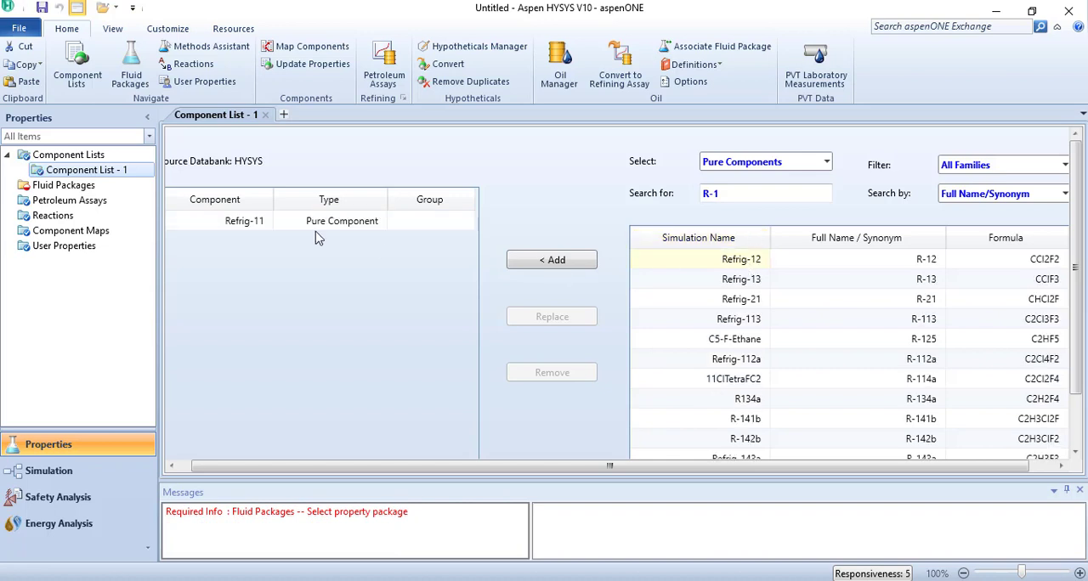
- Examine Refrig-11's identification, critical, point and temperature-dependent properties, including the vapour pressure coefficients
double_click(255, 223)
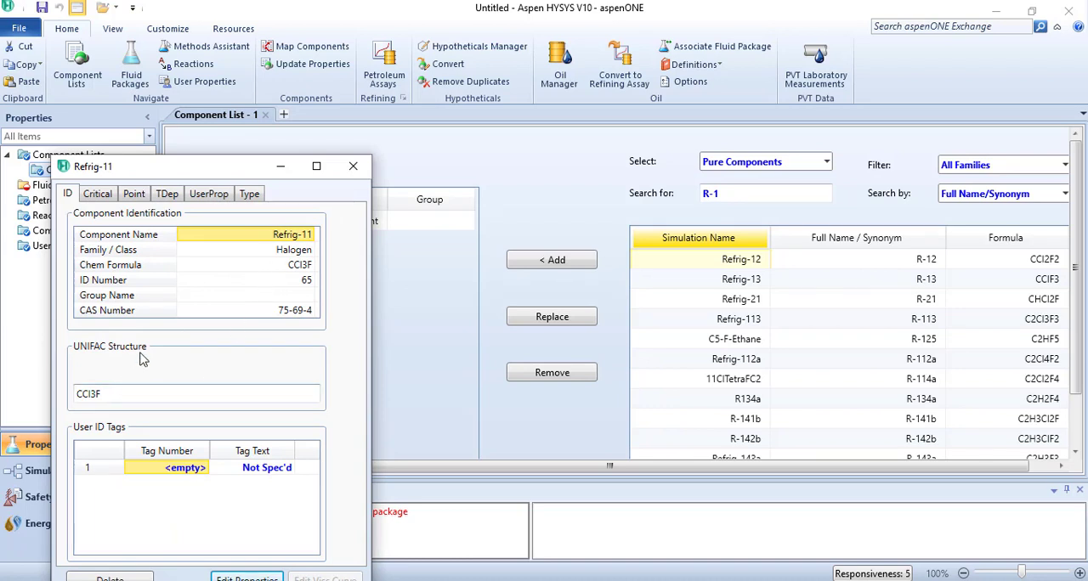
click(96, 195)
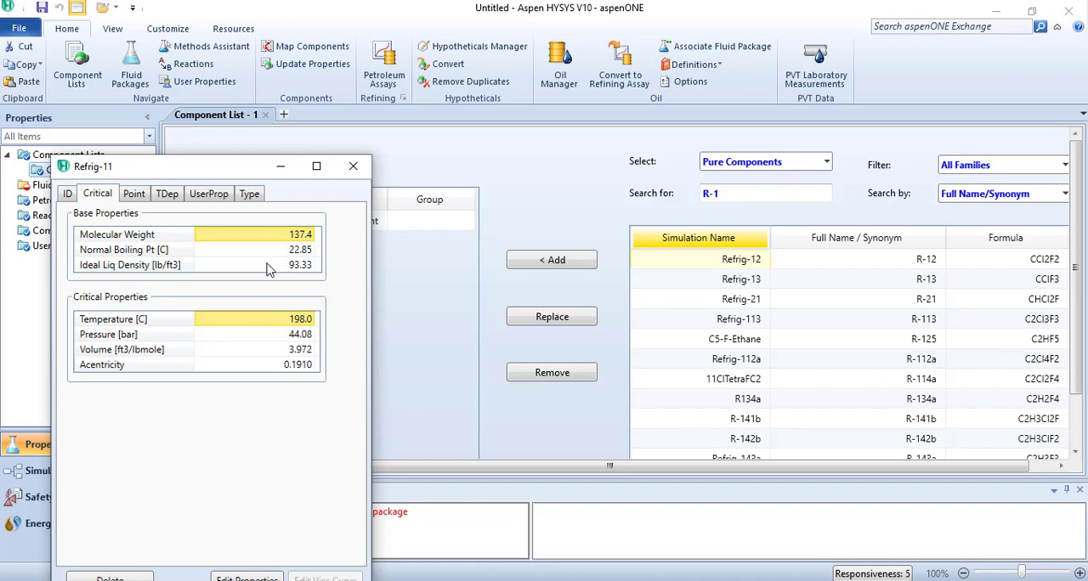
mouse_move(269, 270)
mouse_move(290, 344)
click(135, 196)
click(169, 195)
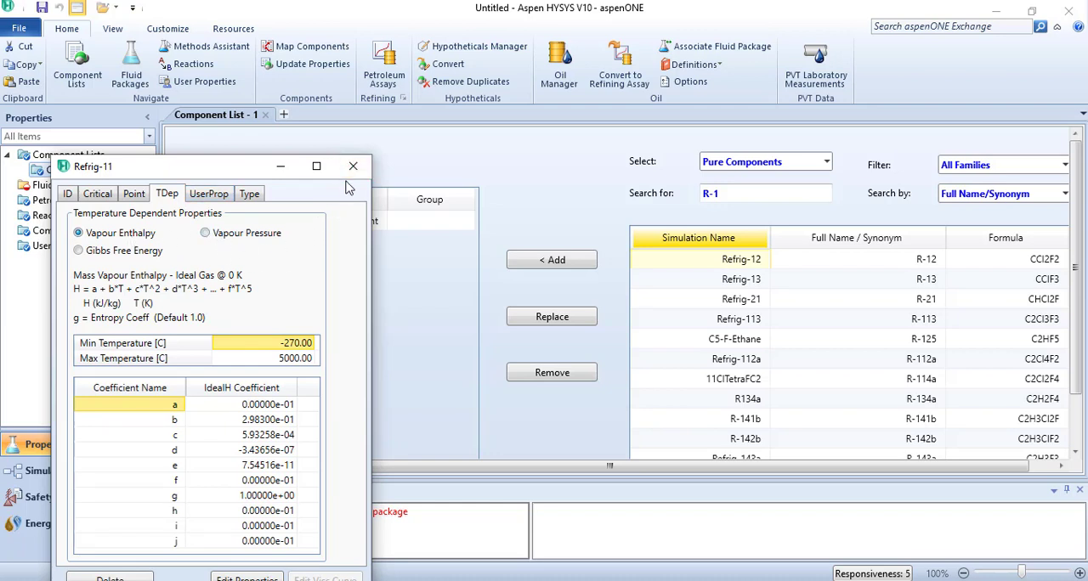
click(205, 233)
click(353, 166)
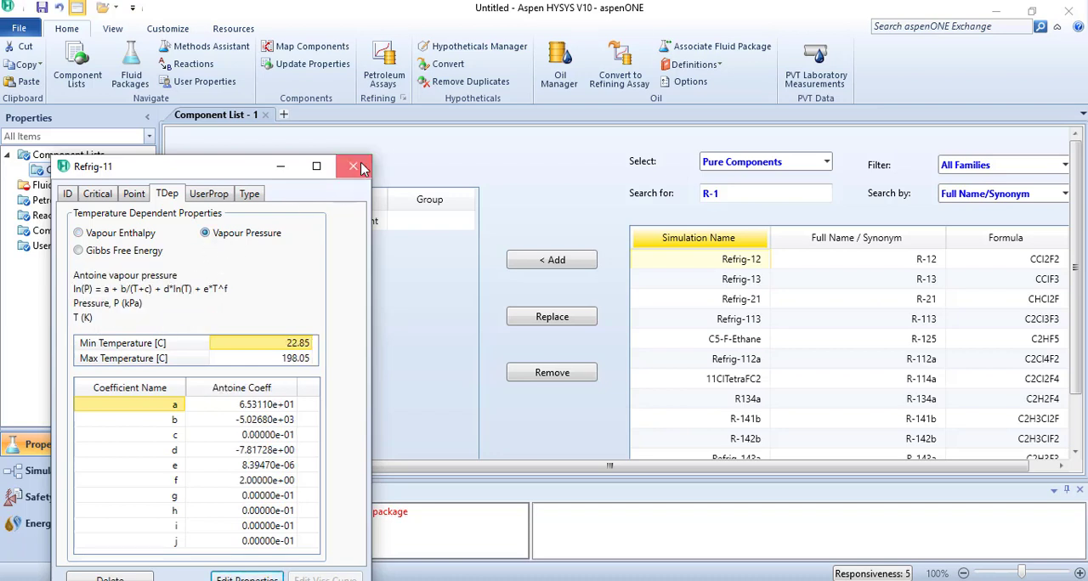
- Add a HYSYS fluid package using the Peng-Robinson property package and check its binary coefficients
click(89, 186)
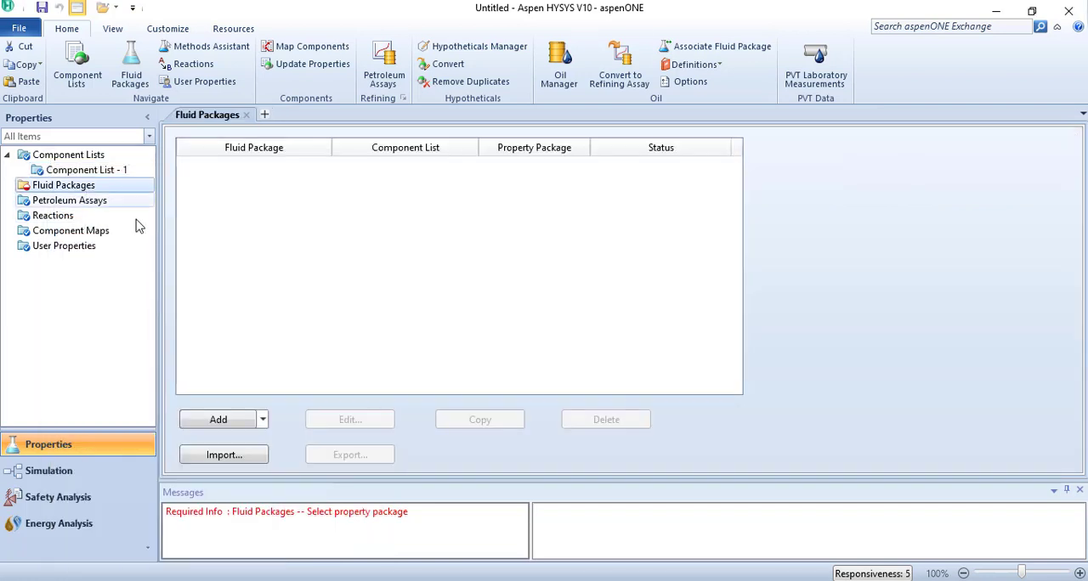
click(236, 420)
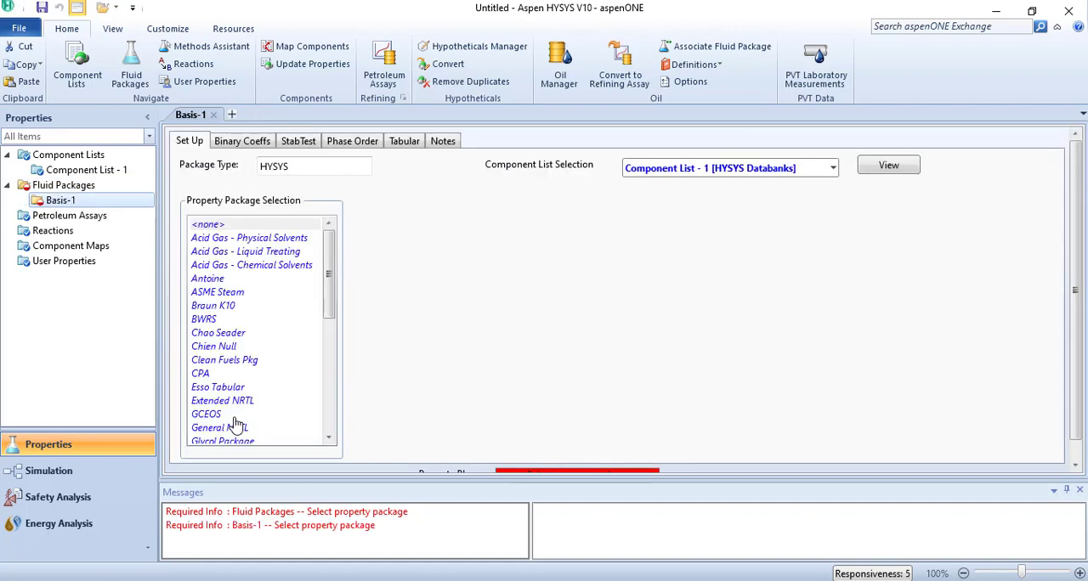
scroll(245, 357, down, 3)
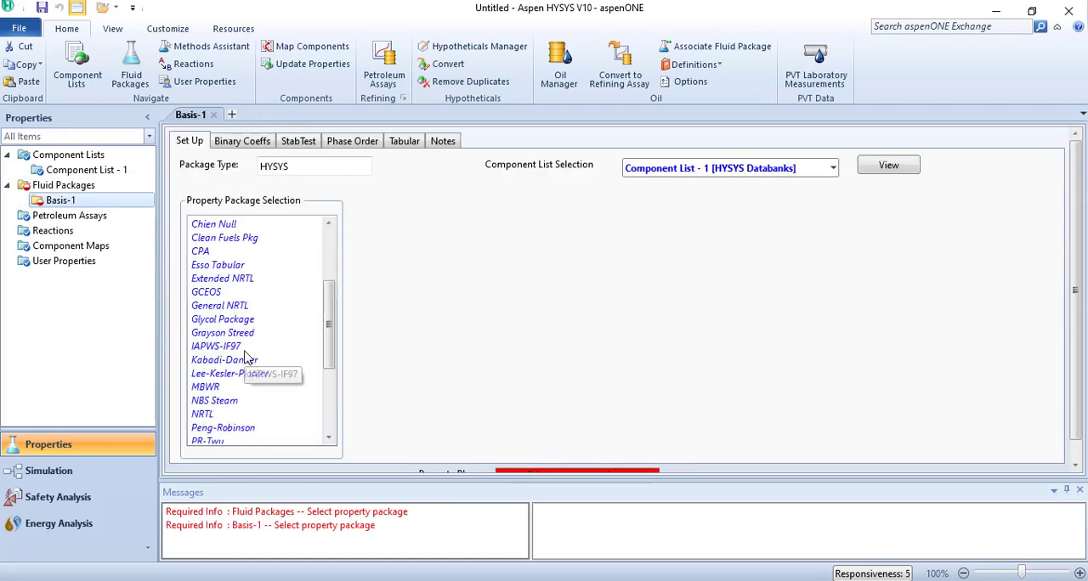
scroll(245, 357, down, 2)
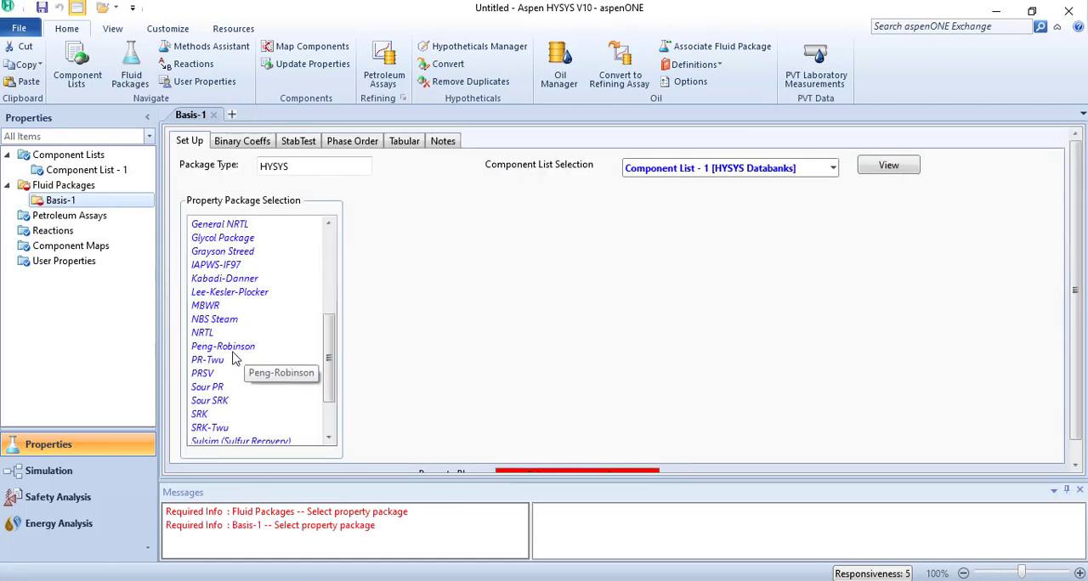
click(237, 347)
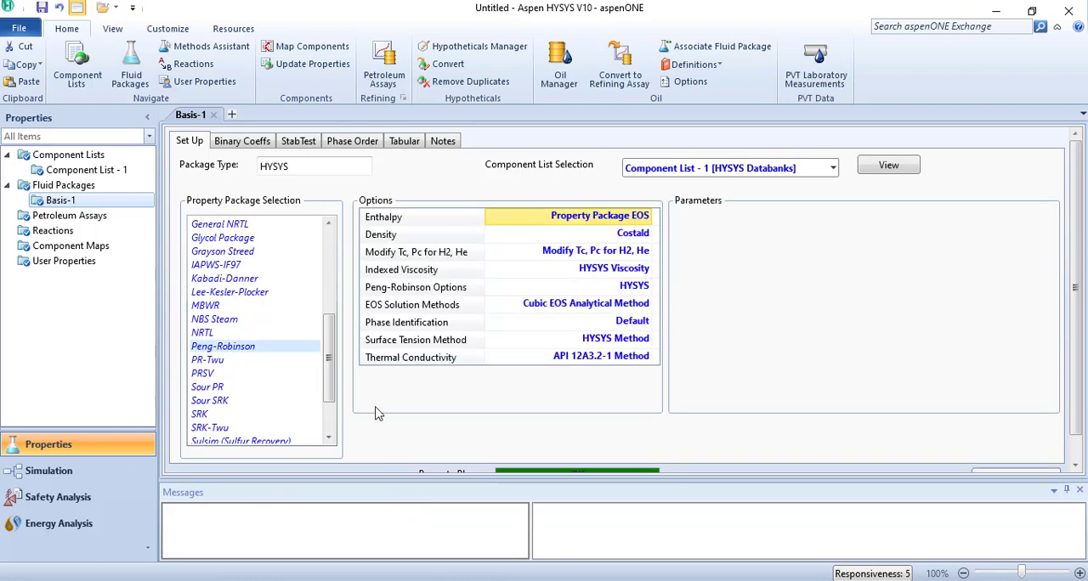
drag(502, 481, 502, 497)
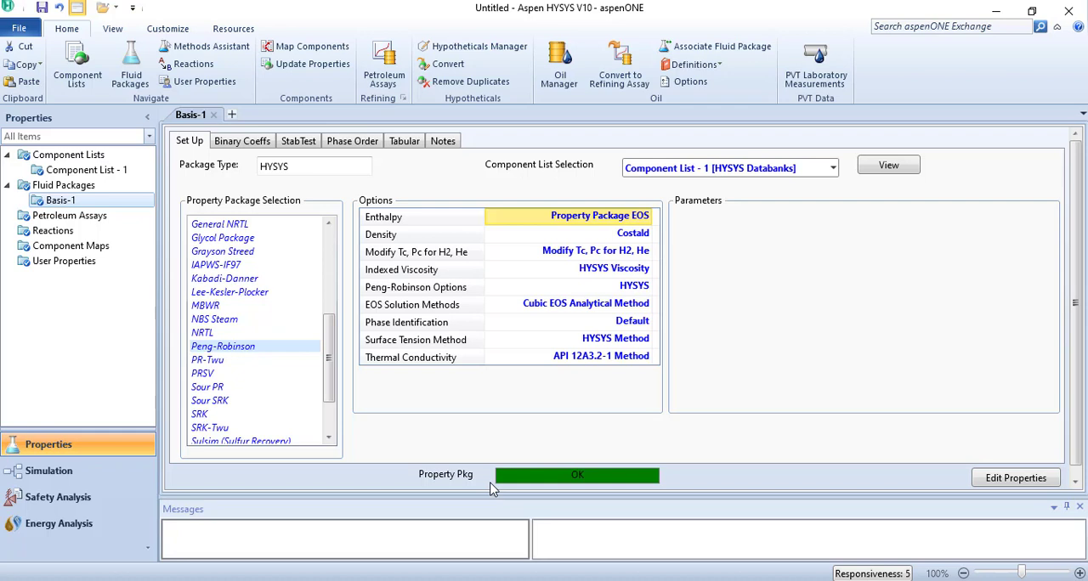
click(242, 144)
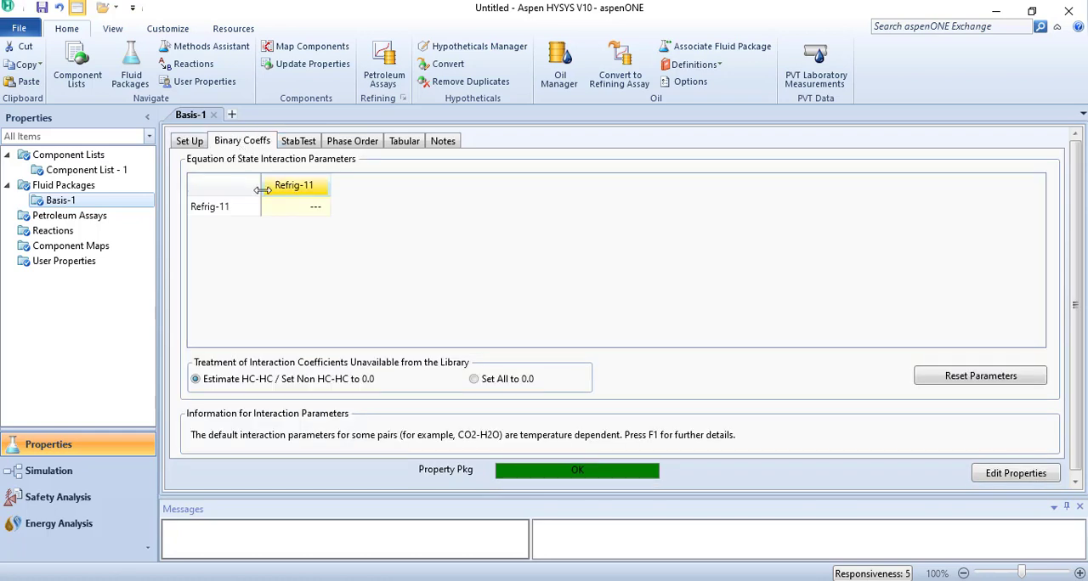
click(187, 142)
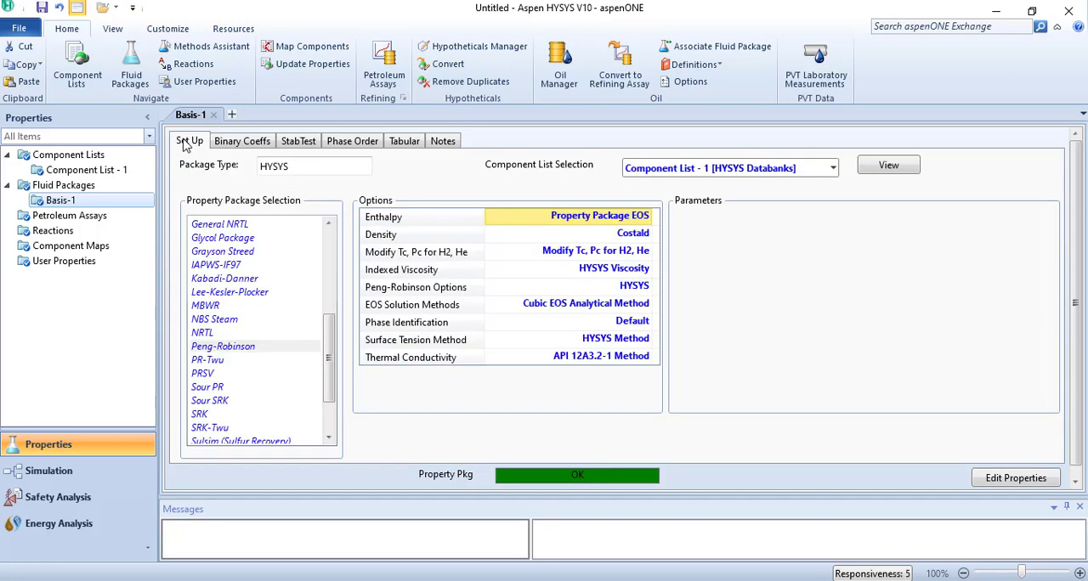
- Enter the simulation environment and set the unit set to SI
click(48, 472)
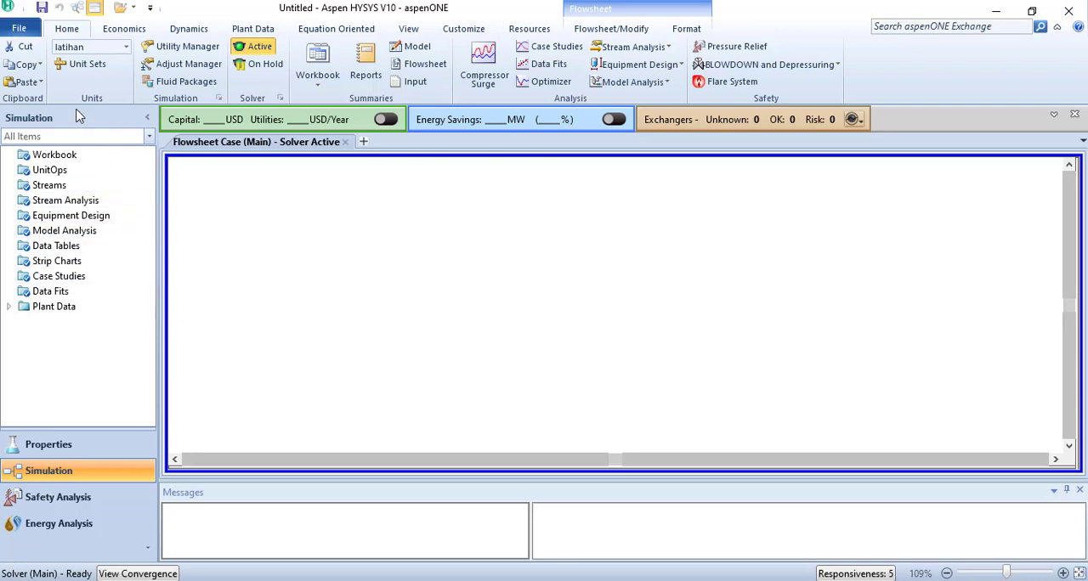
click(125, 47)
click(73, 79)
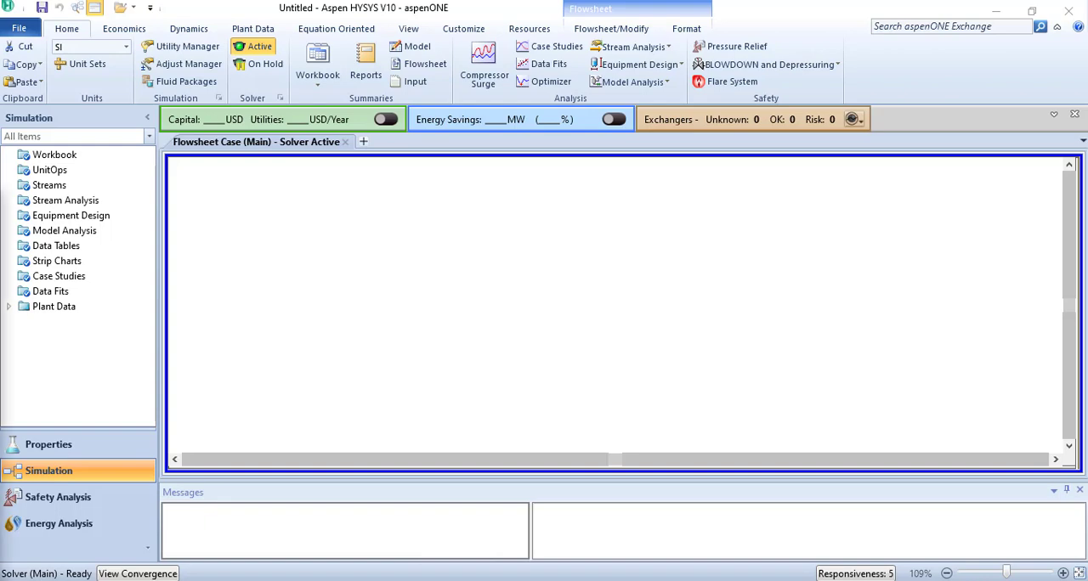
- Add a material stream to the empty flowsheet
drag(0, 223, 913, 75)
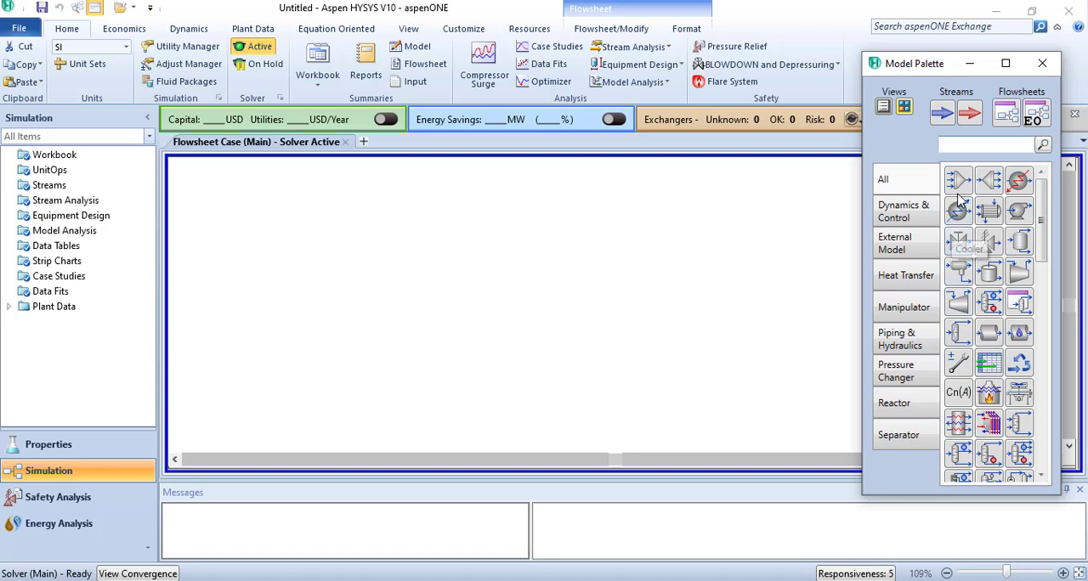
click(942, 118)
click(350, 330)
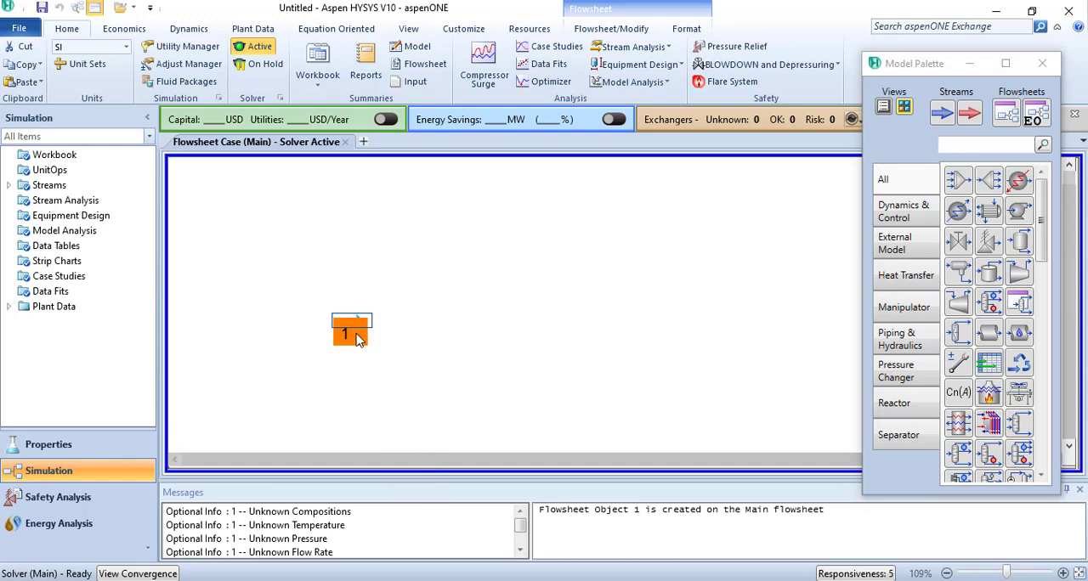
- Define the composition of material stream 1 as a Refrig-11 mole fraction of 1
double_click(355, 330)
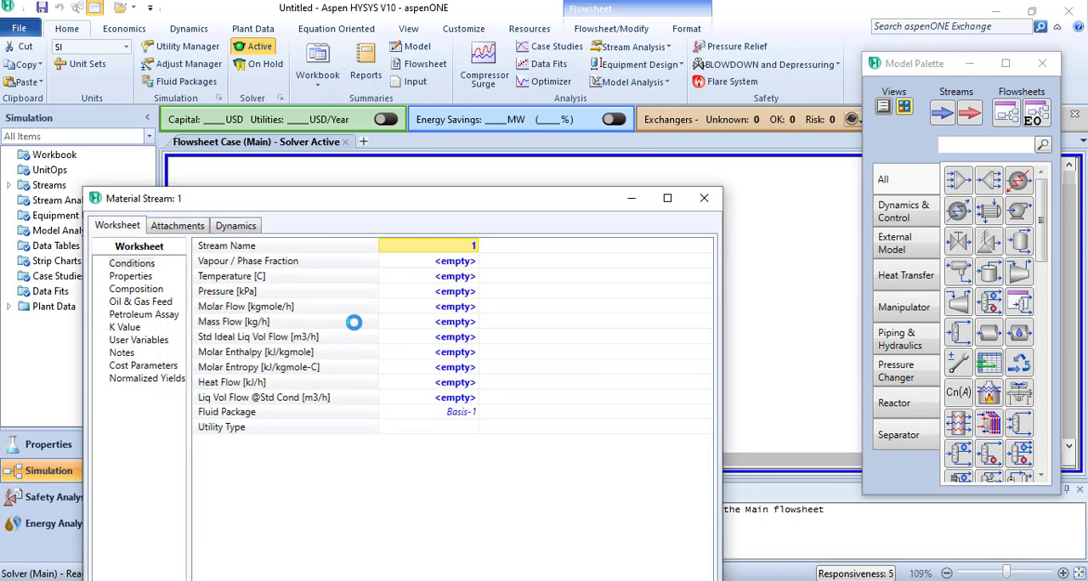
click(141, 289)
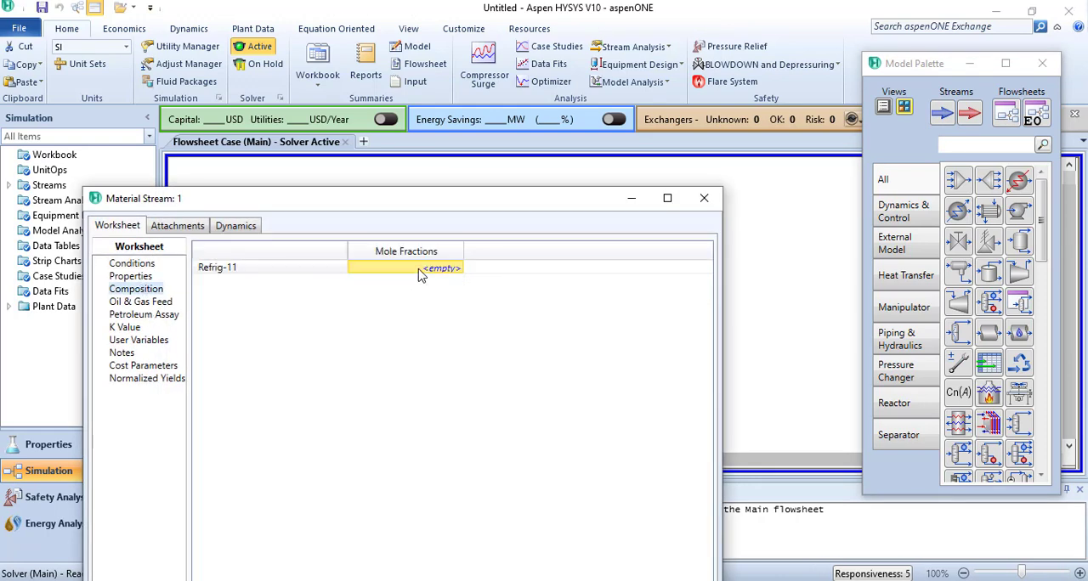
text(1)
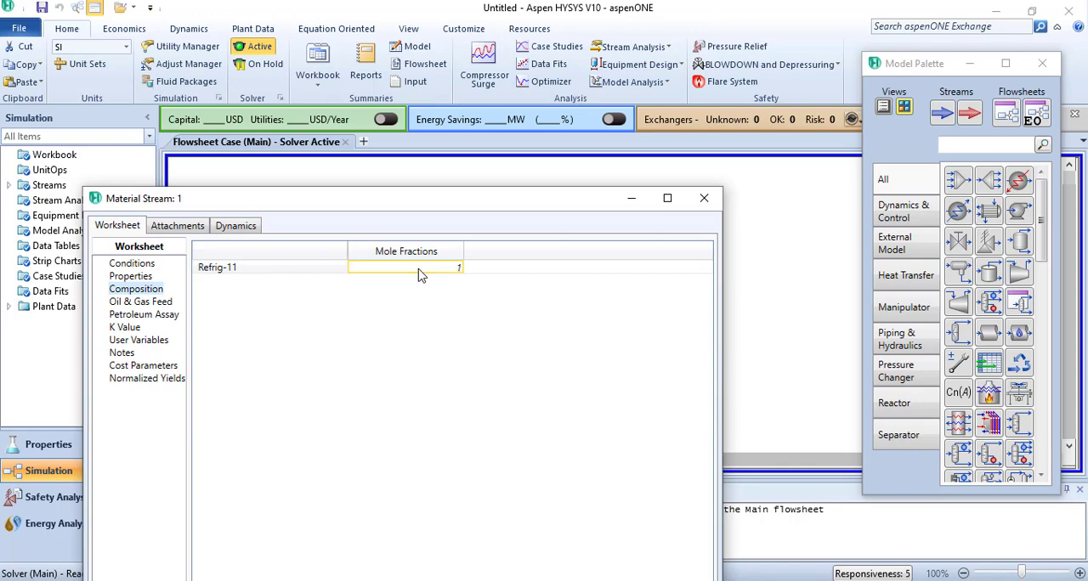
key(Return)
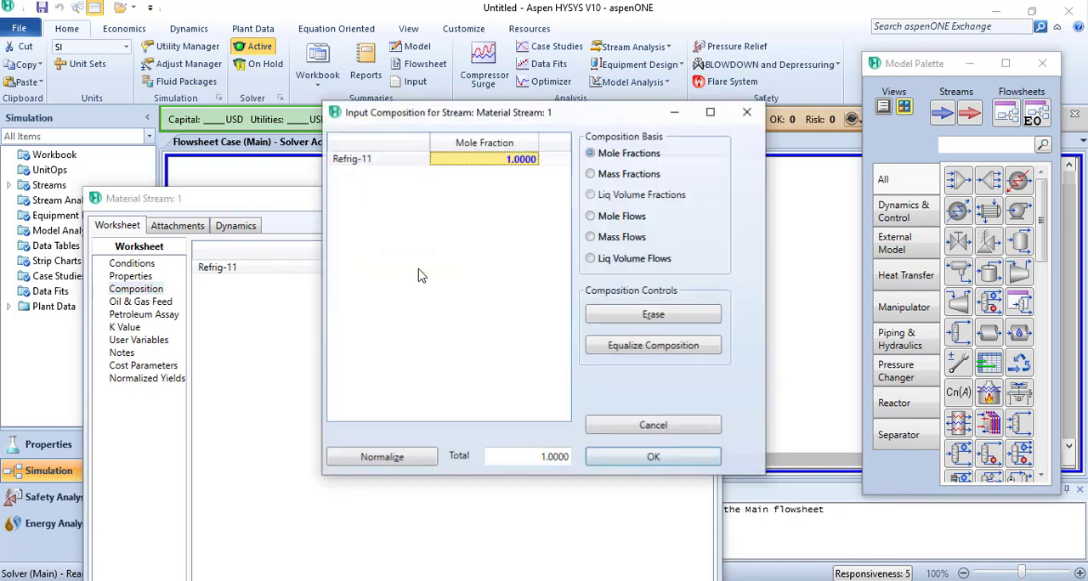
click(625, 460)
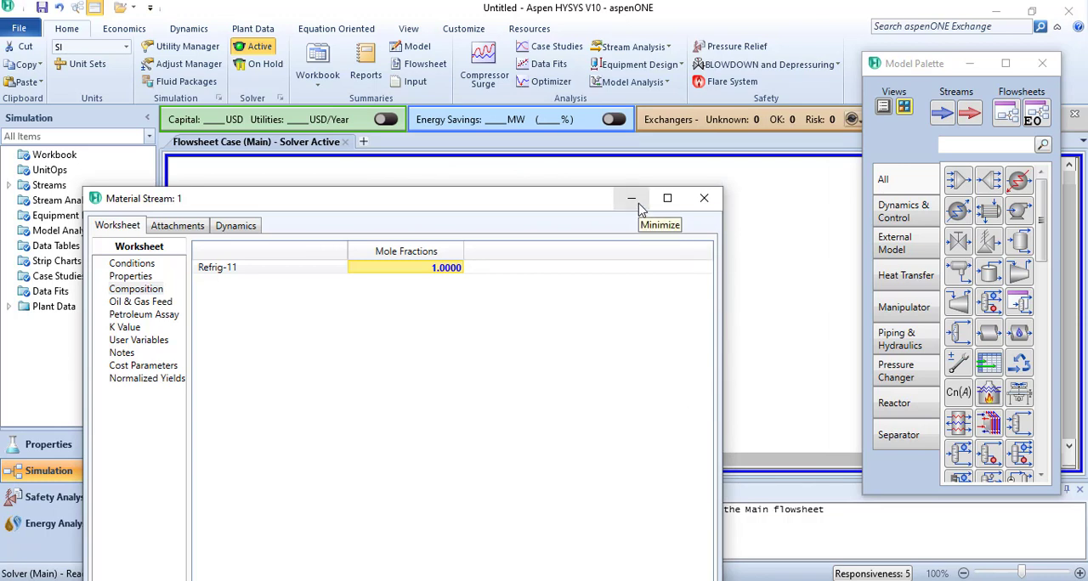
- Look up R-11's evaporating pressure in the PowerPoint refrigerant table and set stream 1's pressure to 20.4 kPa in Aspen HYSYS
click(154, 271)
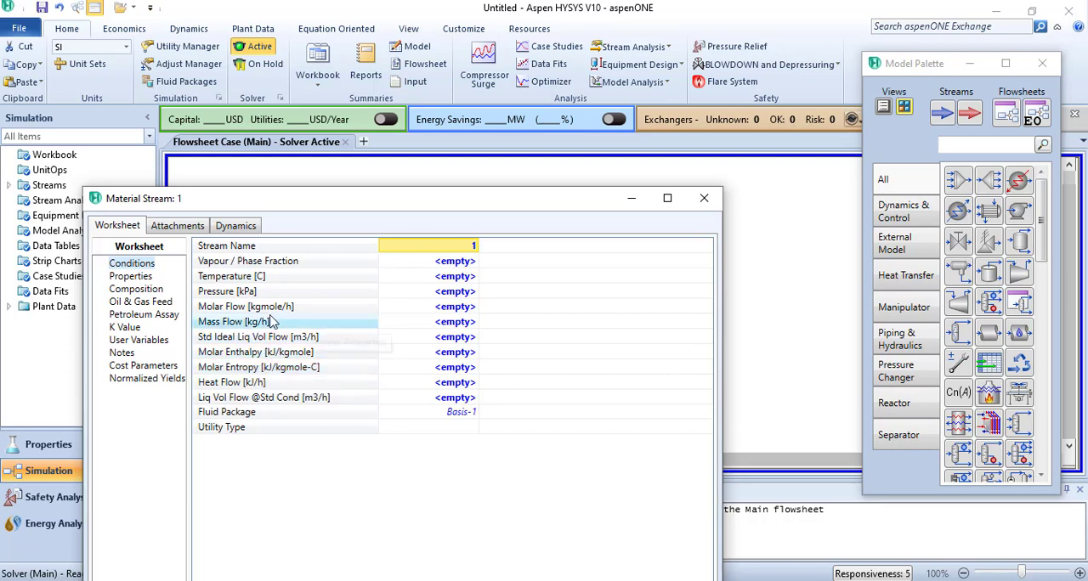
click(133, 291)
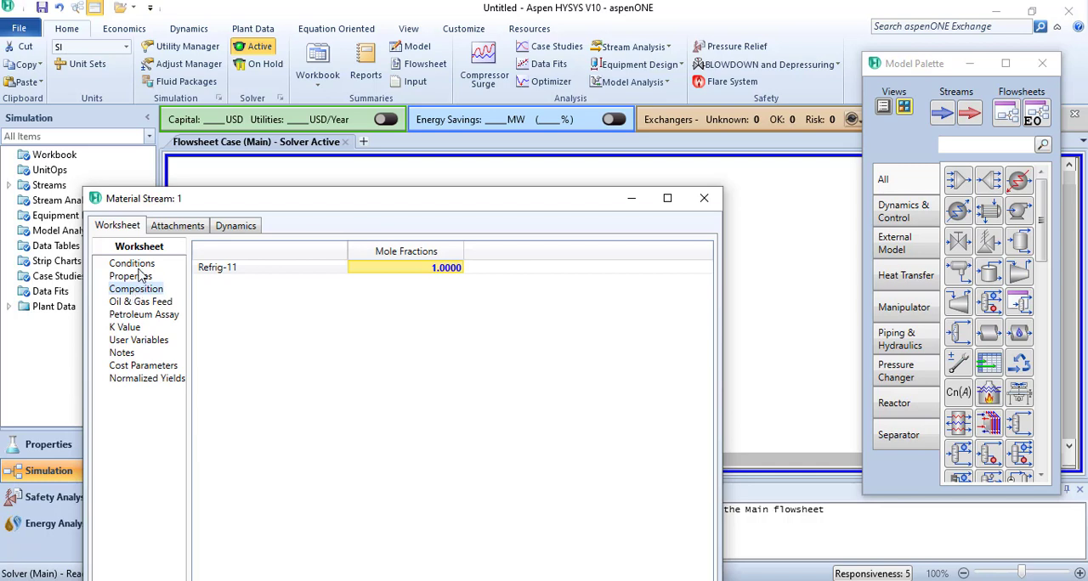
click(139, 266)
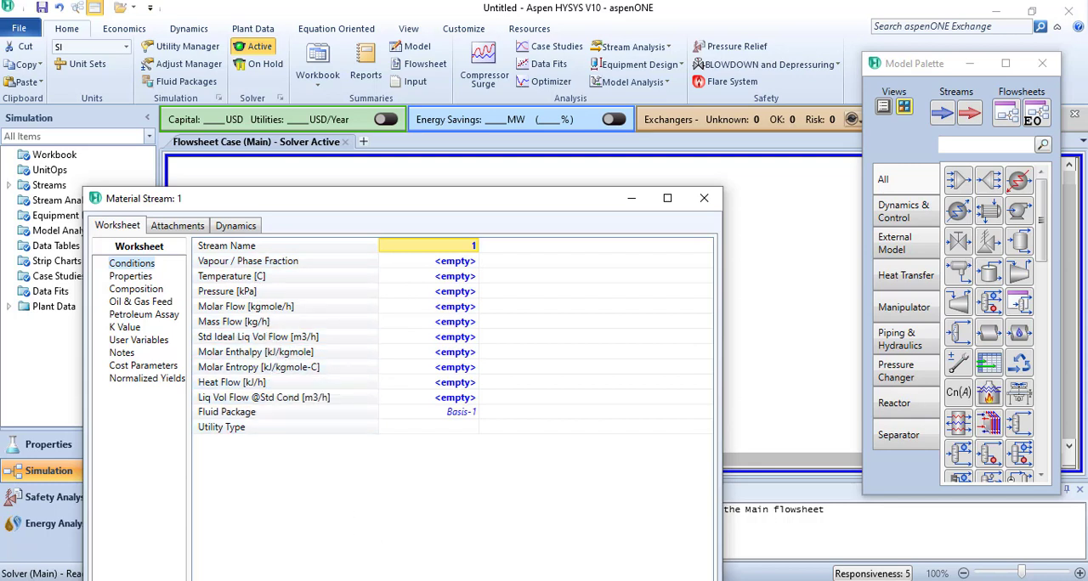
mouse_move(410, 580)
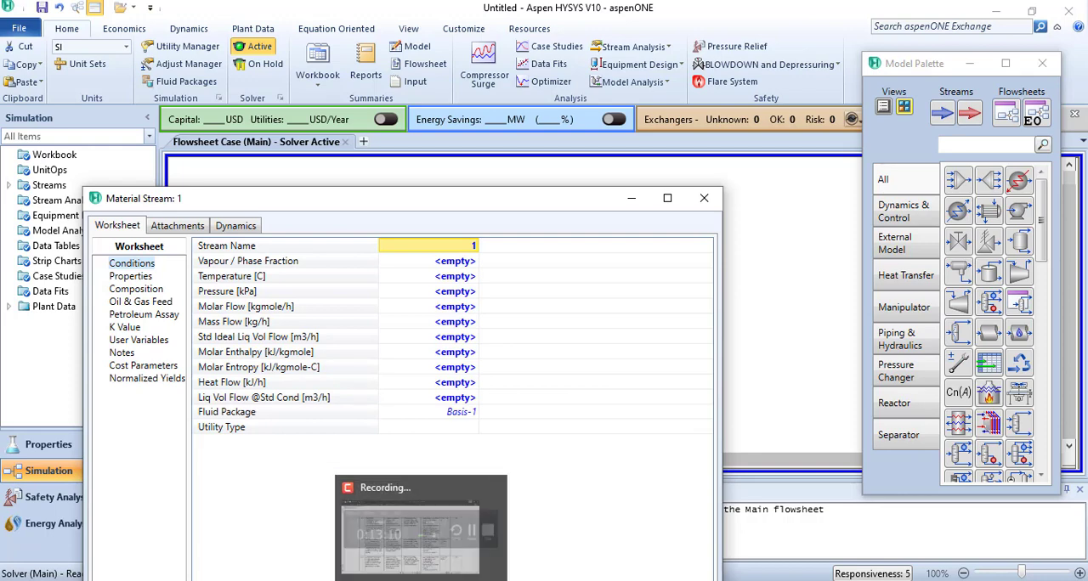
click(337, 580)
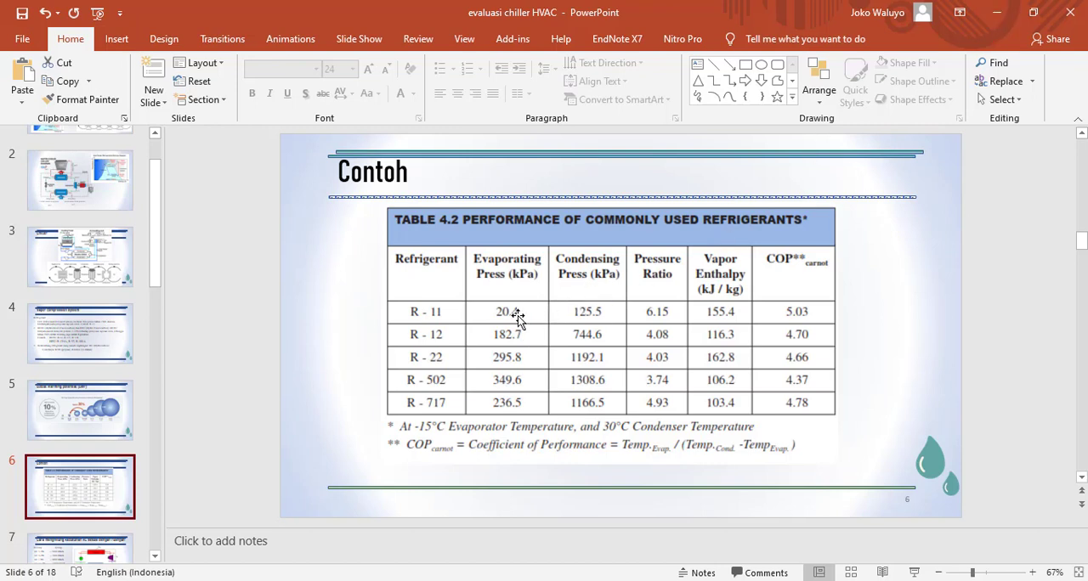
click(996, 12)
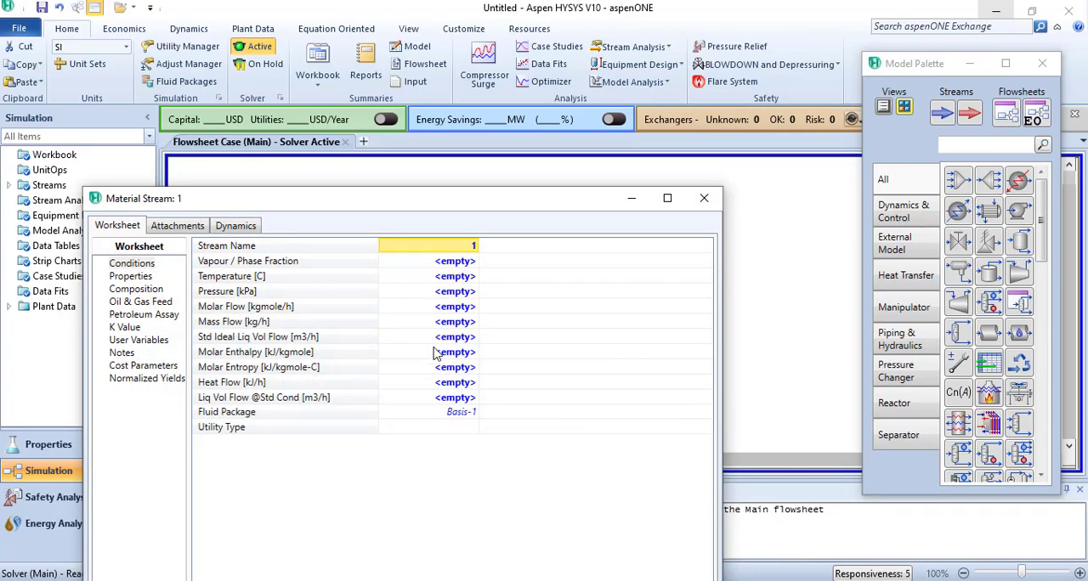
click(456, 291)
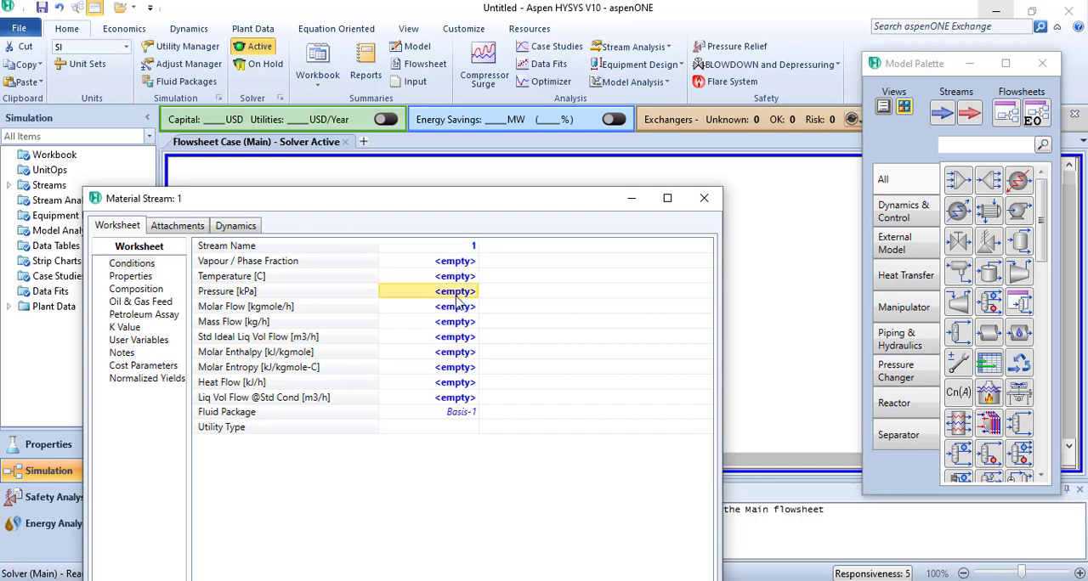
text(20.)
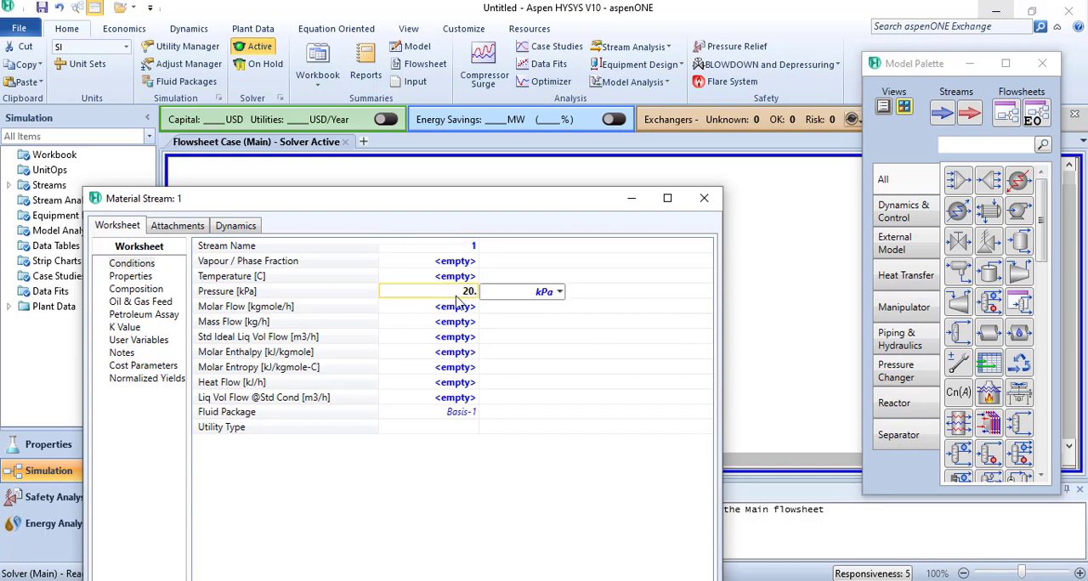
text(4)
key(Return)
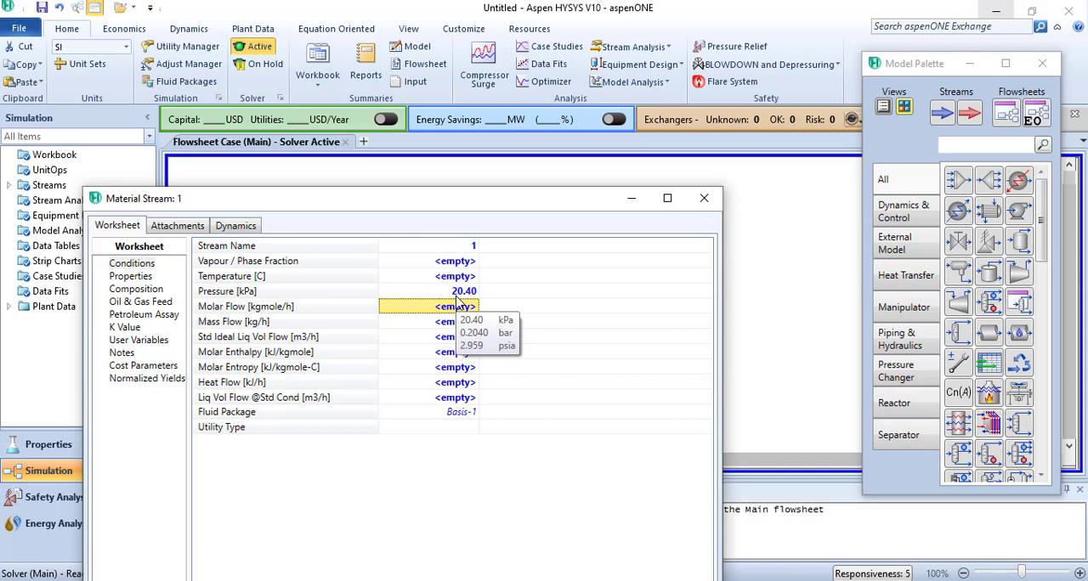
- Set stream 1's vapour fraction to 1 and its molar flow to 10 kgmole/h, and close the stream's window
click(458, 263)
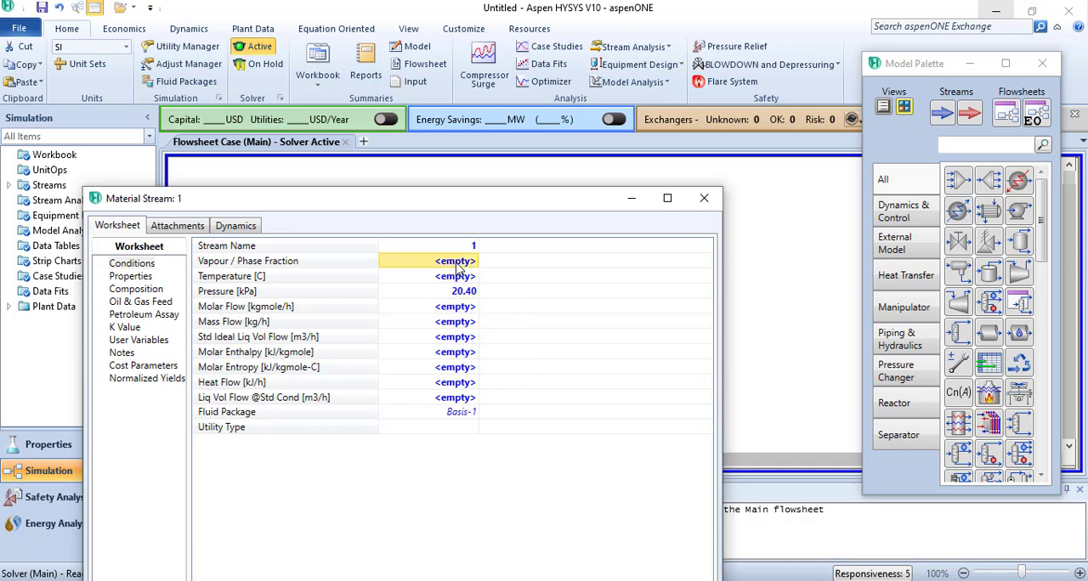
text(1)
key(Return)
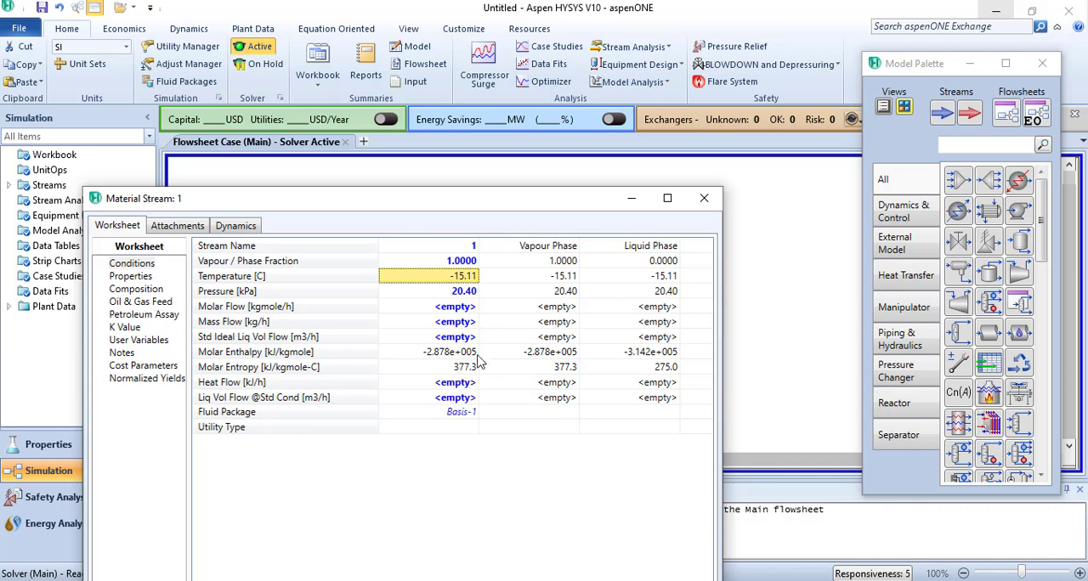
click(446, 311)
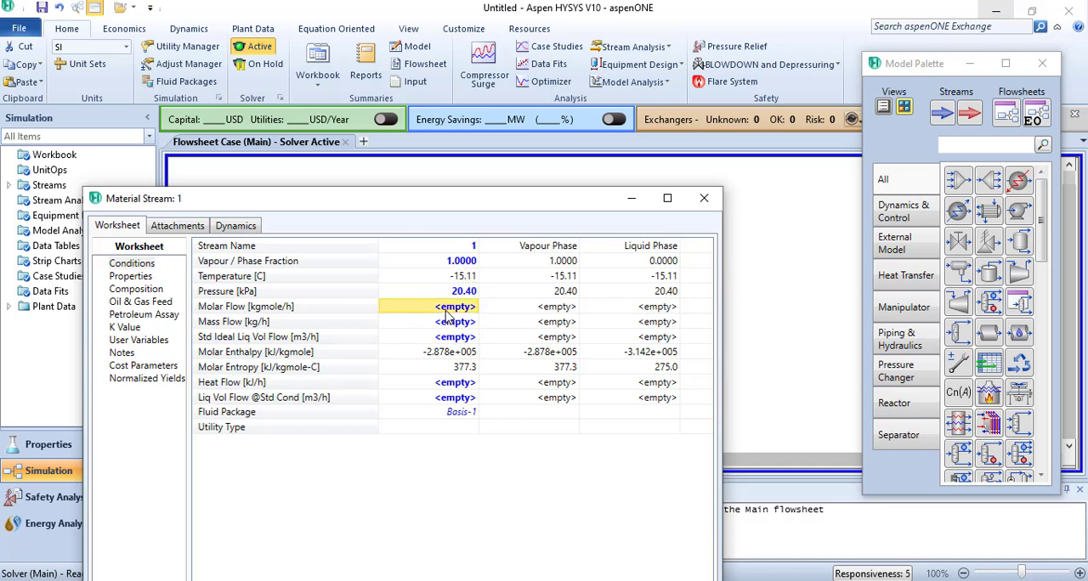
text(10)
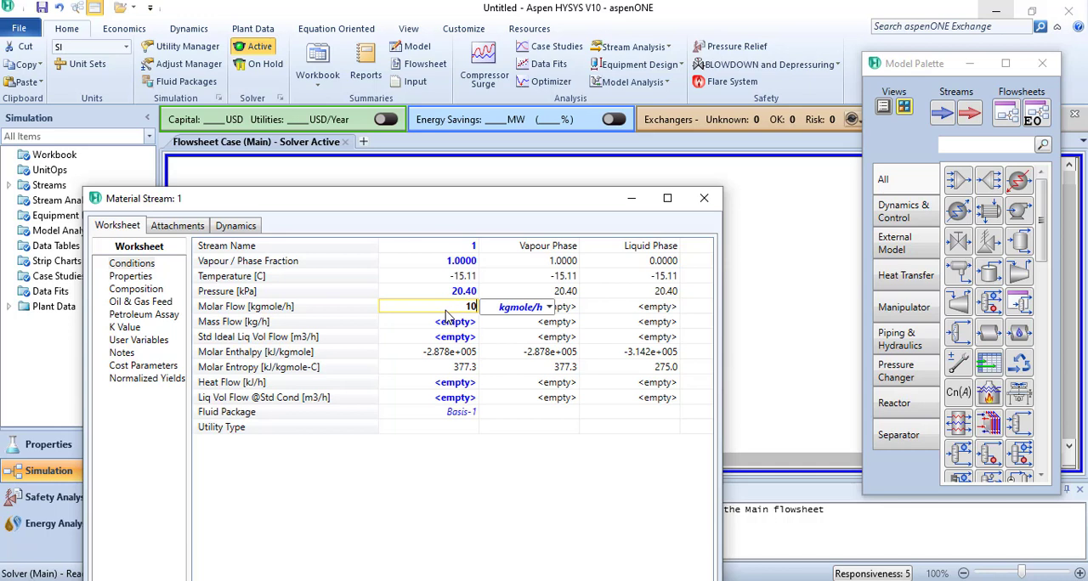
key(Return)
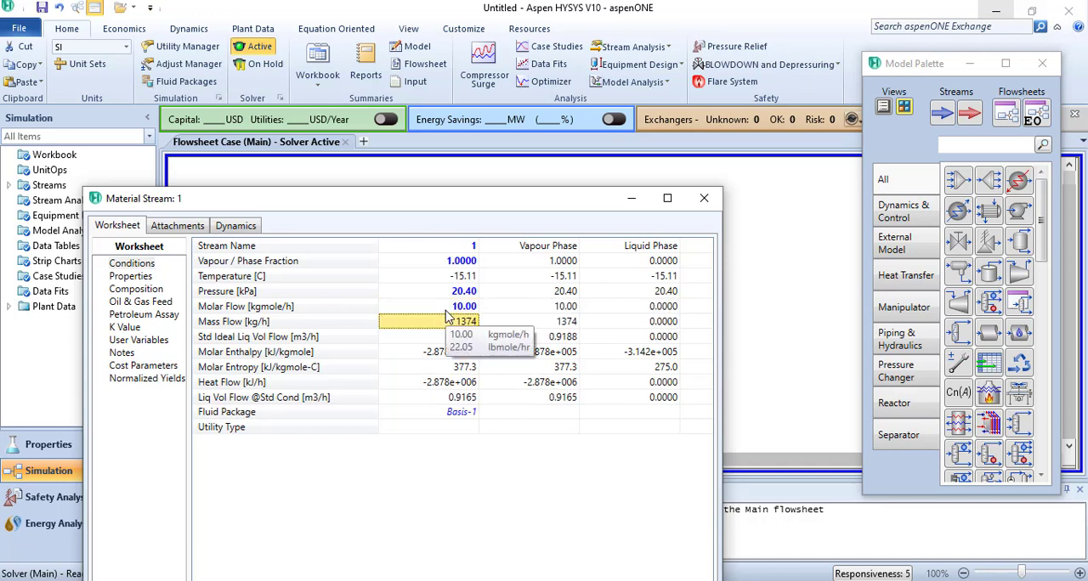
drag(423, 208, 462, 9)
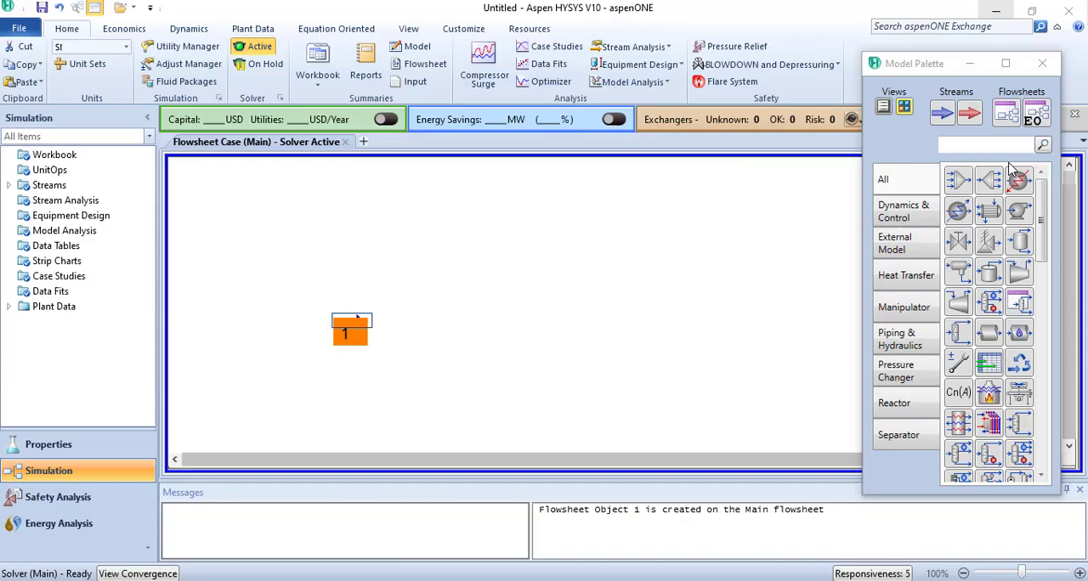
click(1068, 9)
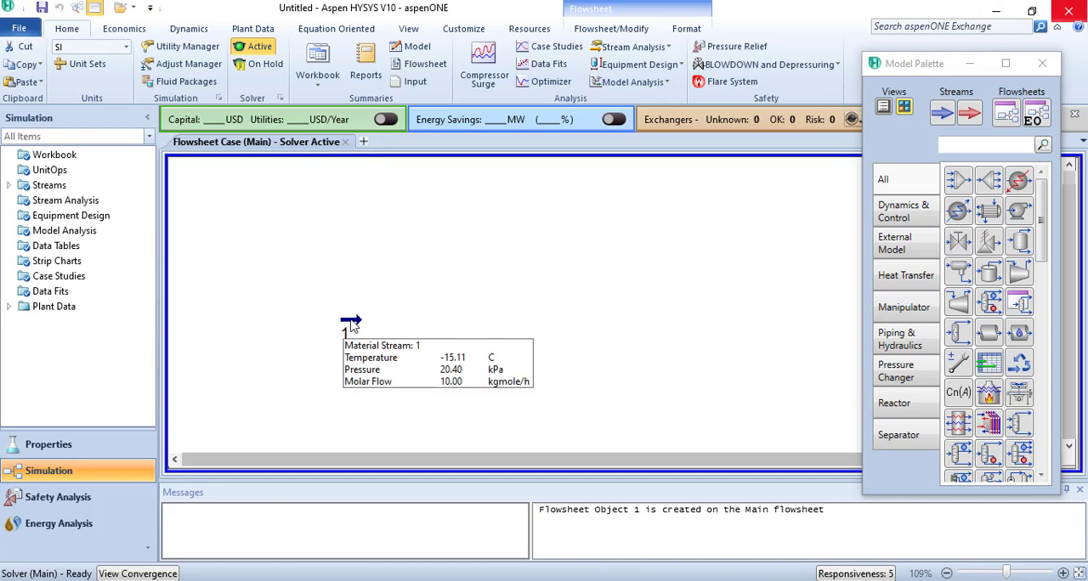
- Move stream 1 toward the middle of the flowsheet and place a compressor just above it
drag(358, 332, 475, 356)
click(617, 384)
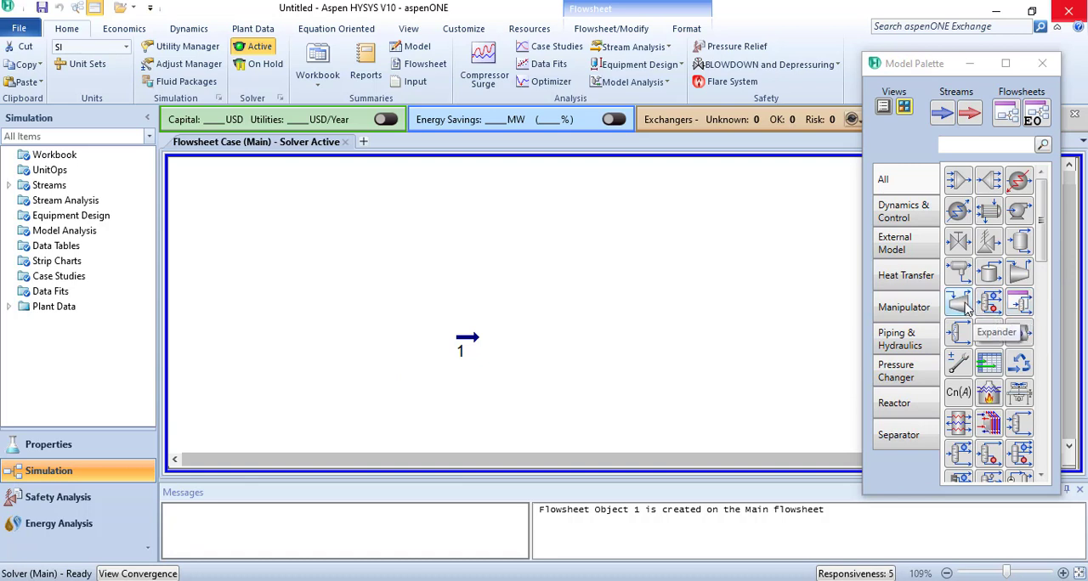
click(1023, 272)
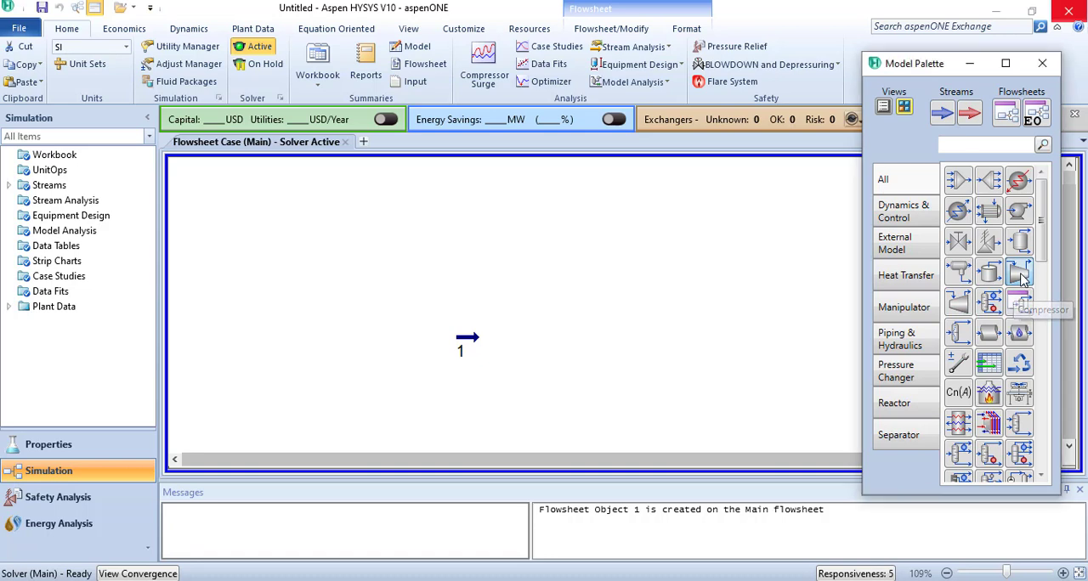
click(488, 313)
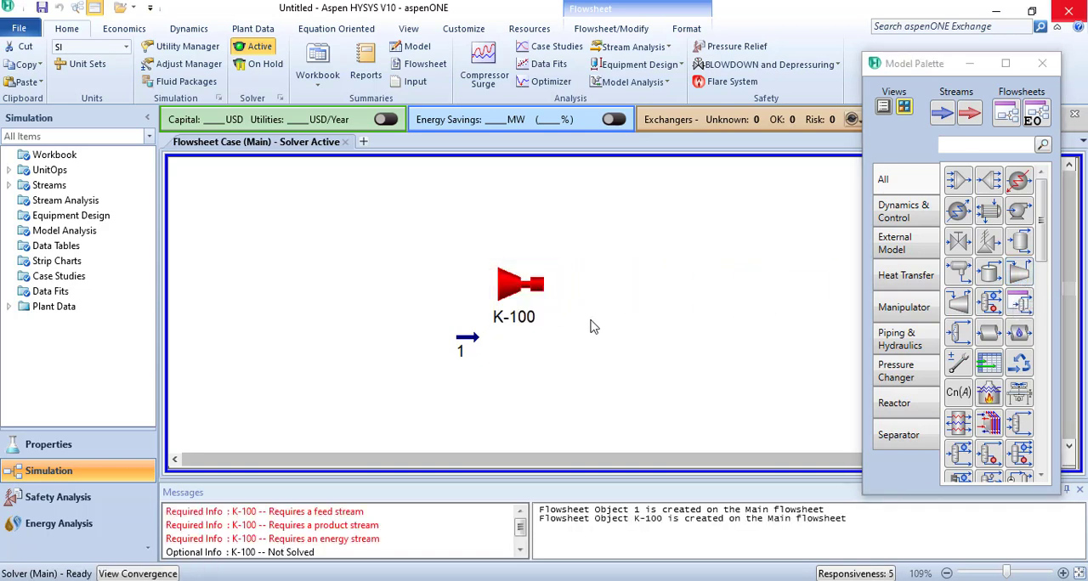
- Connect the compressor with stream 1 as inlet, a new stream 2 as outlet and a new energy stream named Wcomp
double_click(509, 290)
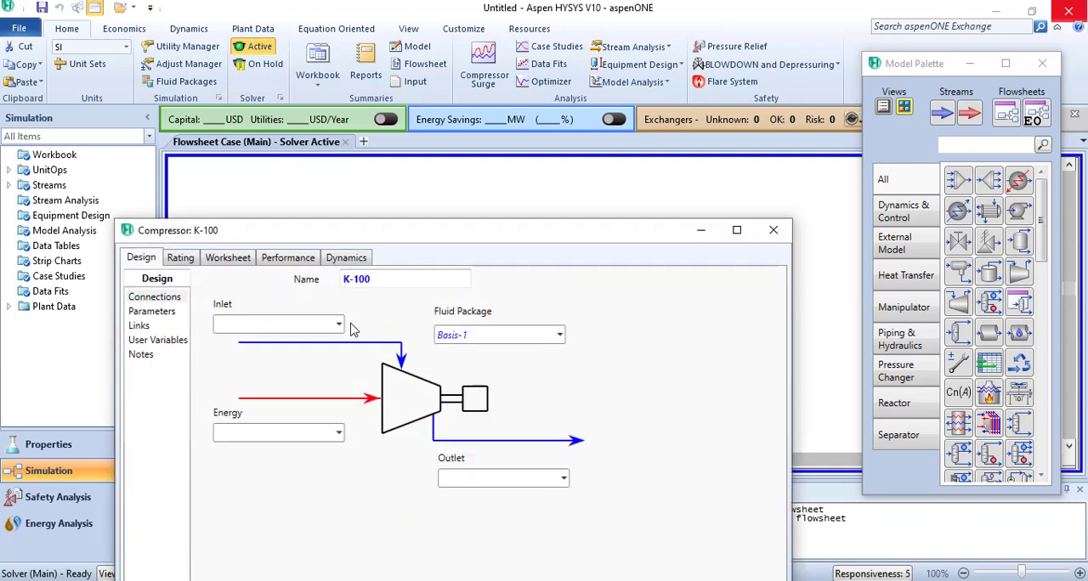
click(339, 326)
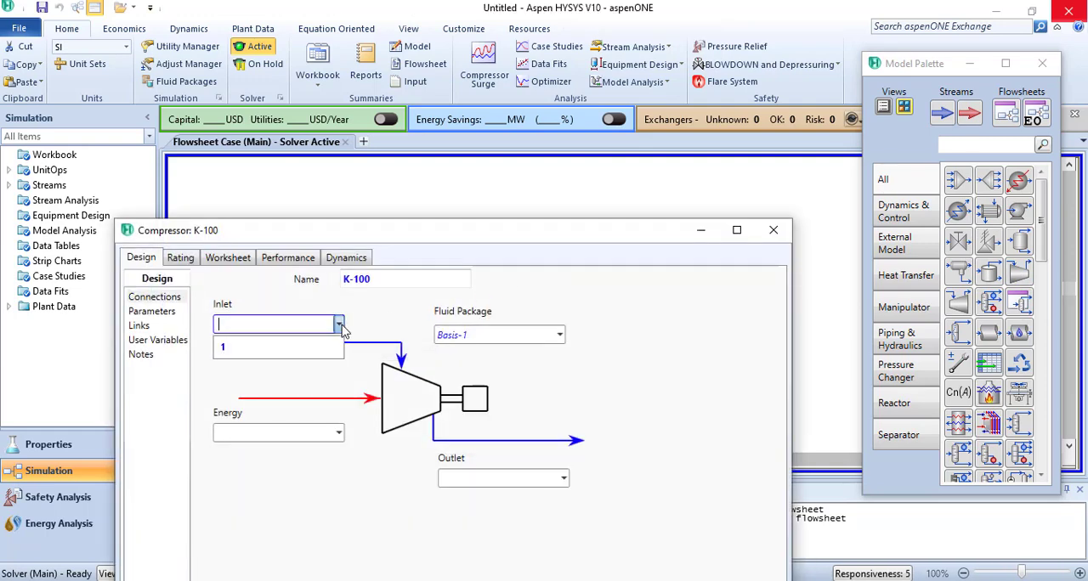
click(328, 348)
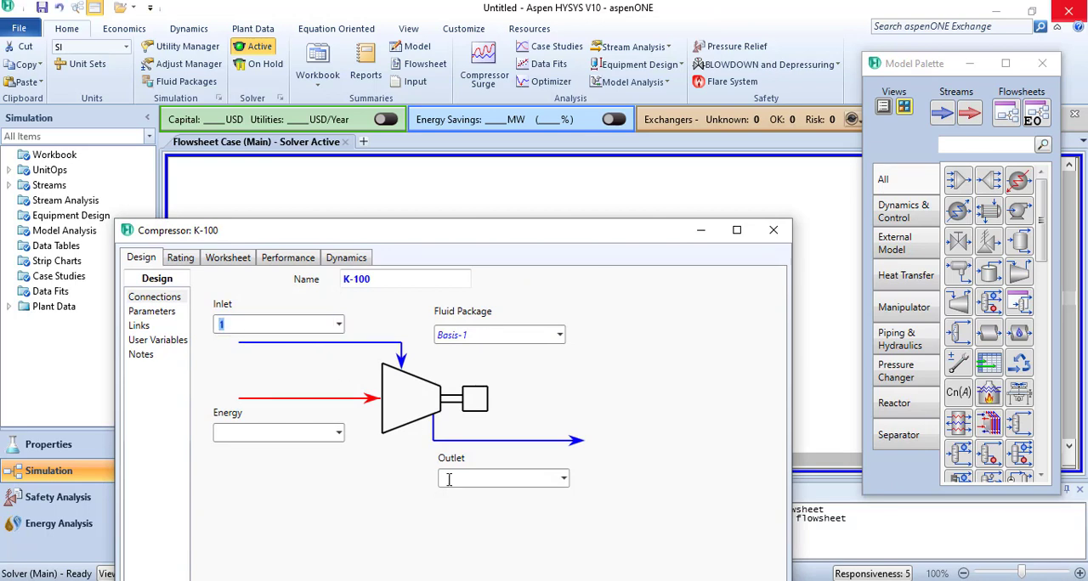
click(466, 480)
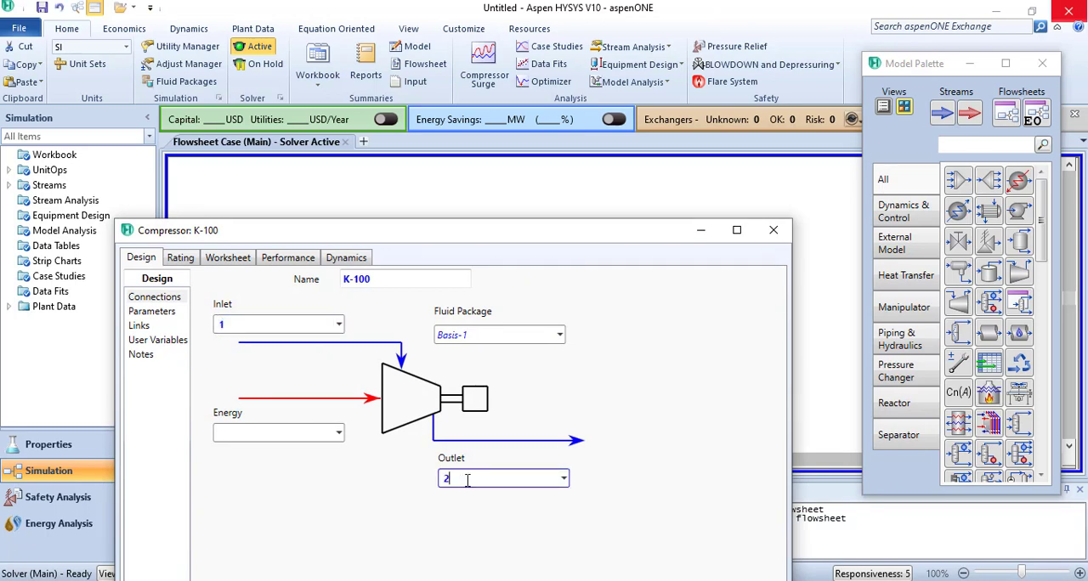
click(302, 435)
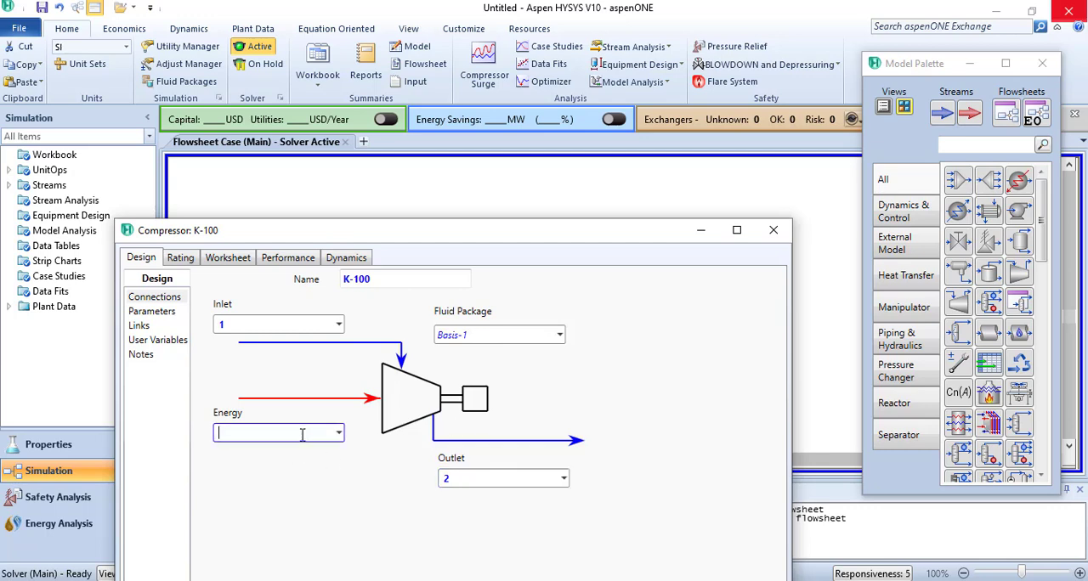
text(Woomp)
key(Return)
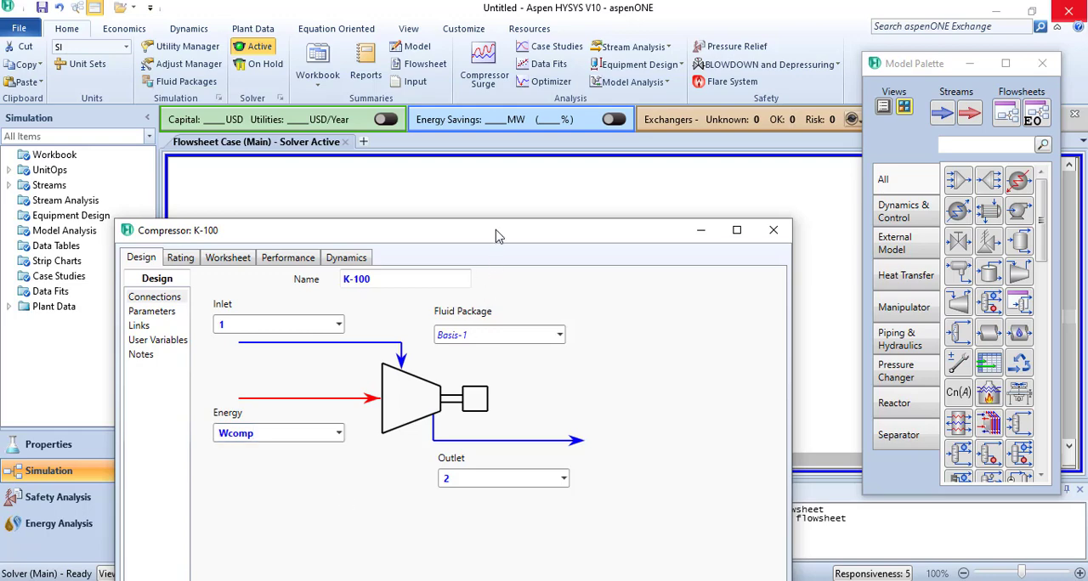
drag(497, 236, 524, 43)
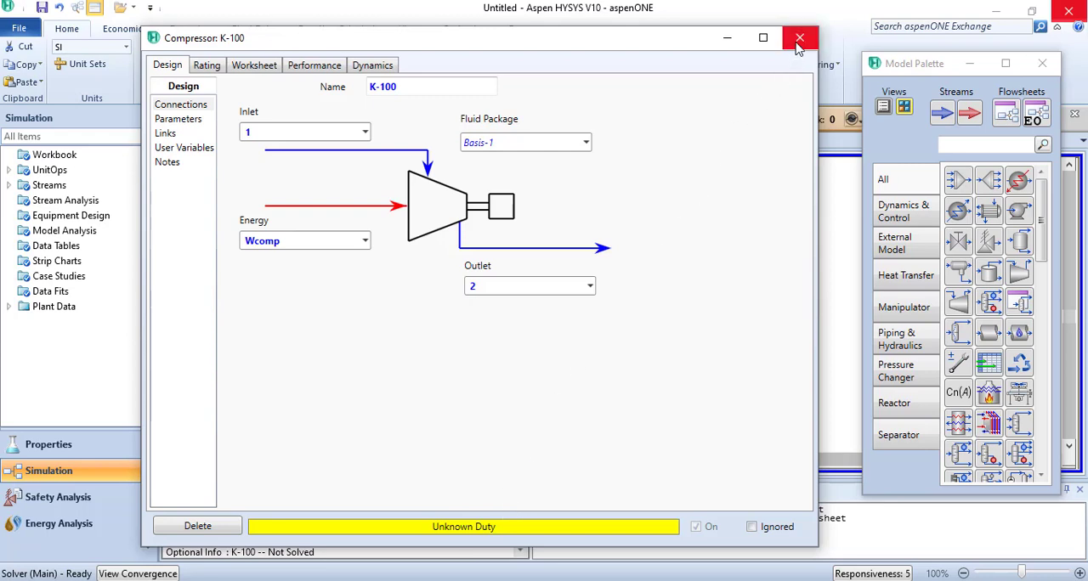
- Review the compressor's stream conditions, check R-11's condensing pressure and pressure ratio in the PowerPoint table, and return to the HYSYS flowsheet
click(262, 68)
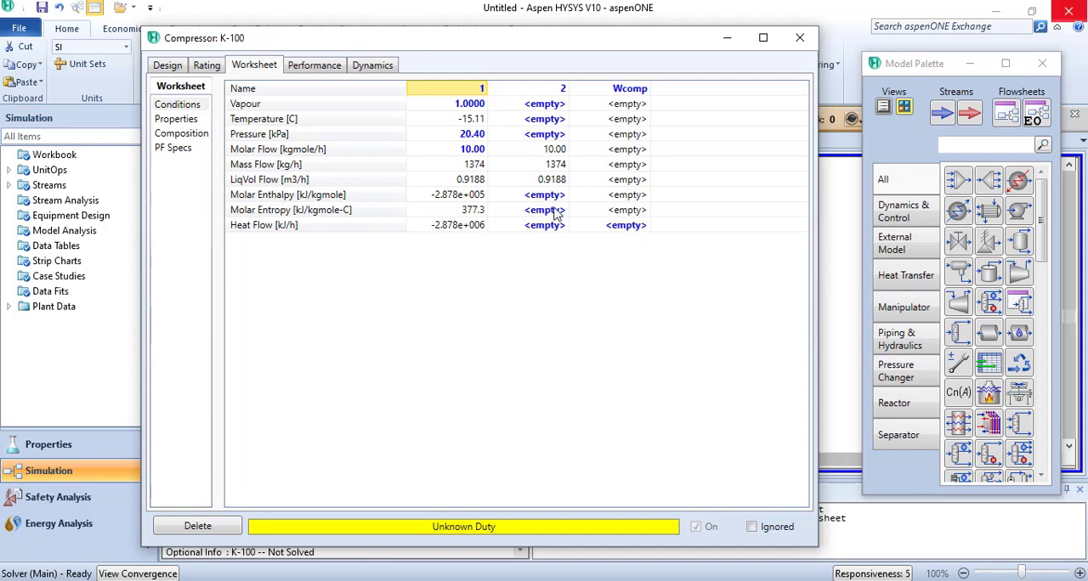
mouse_move(409, 580)
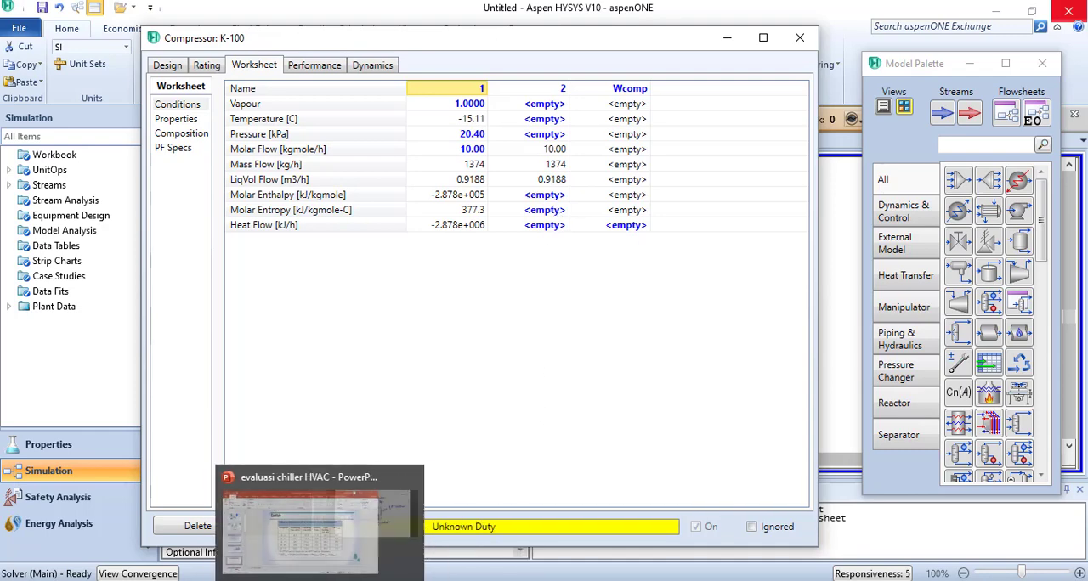
click(315, 580)
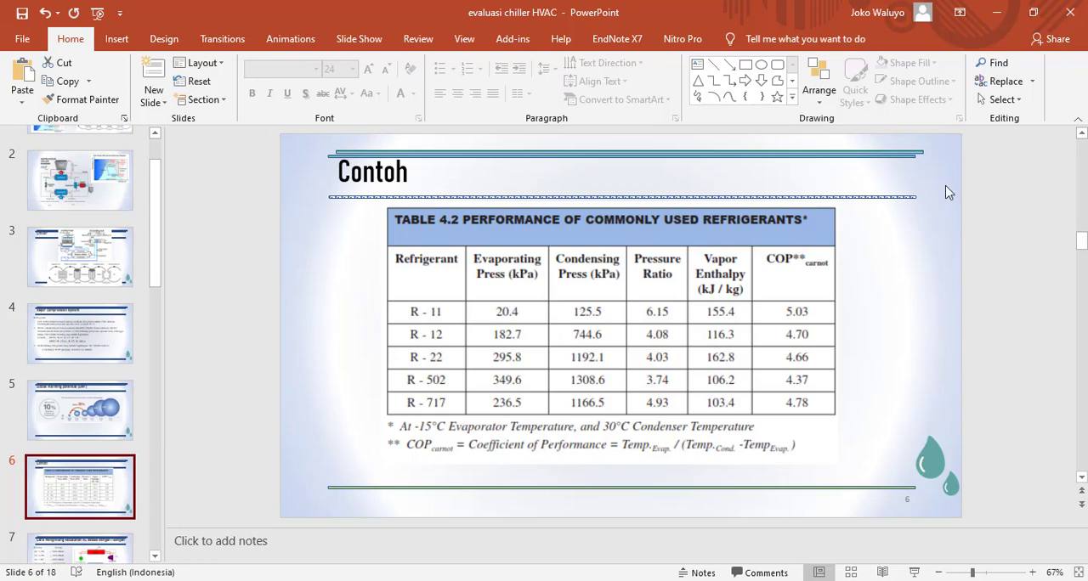
click(996, 12)
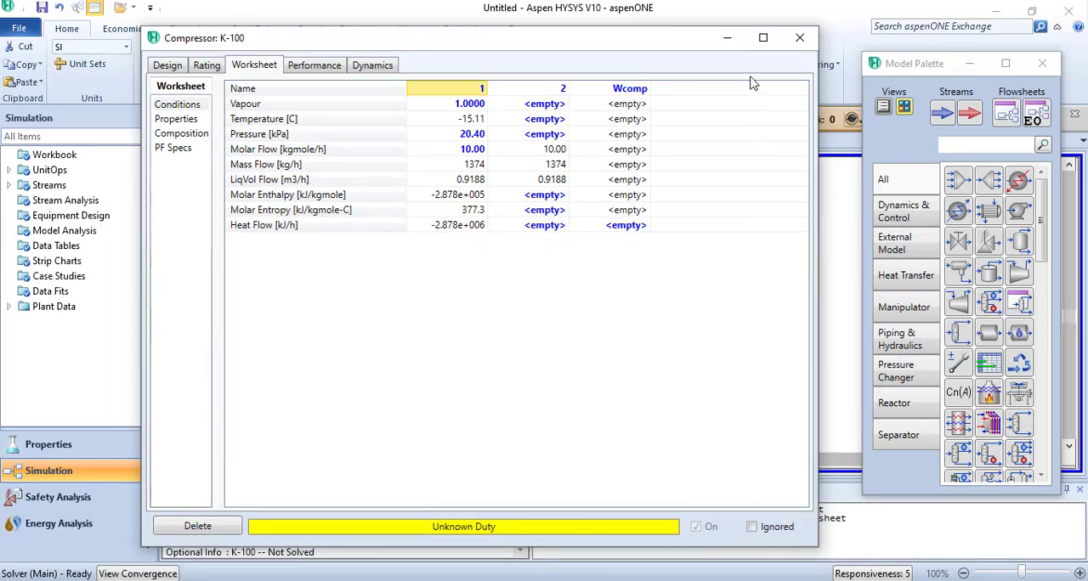
click(728, 40)
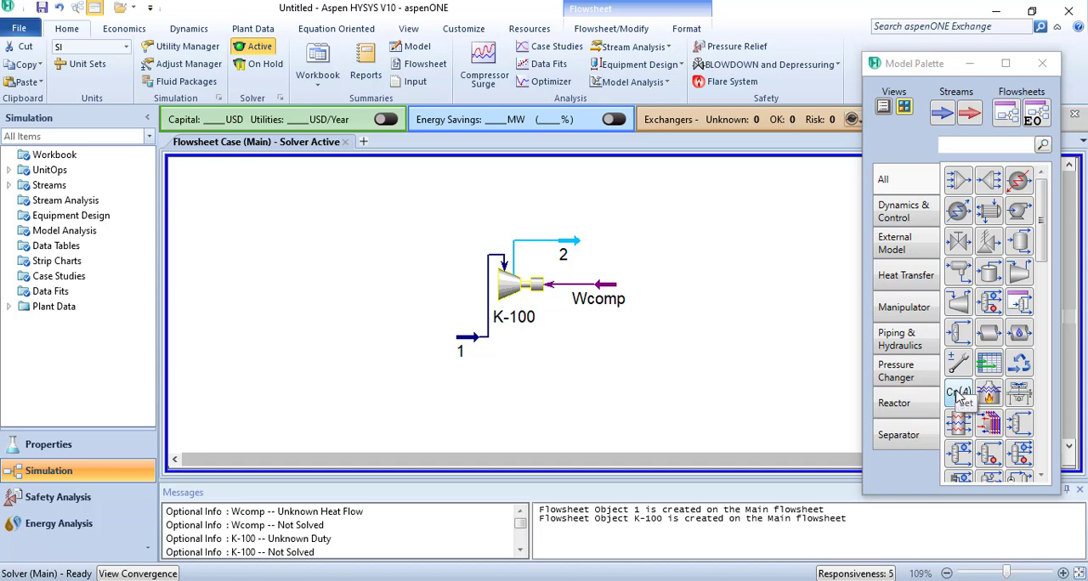
- Place a Set operation to the right of the compressor with stream 2's Pressure as the target variable and stream 1 as the source
drag(961, 396, 639, 271)
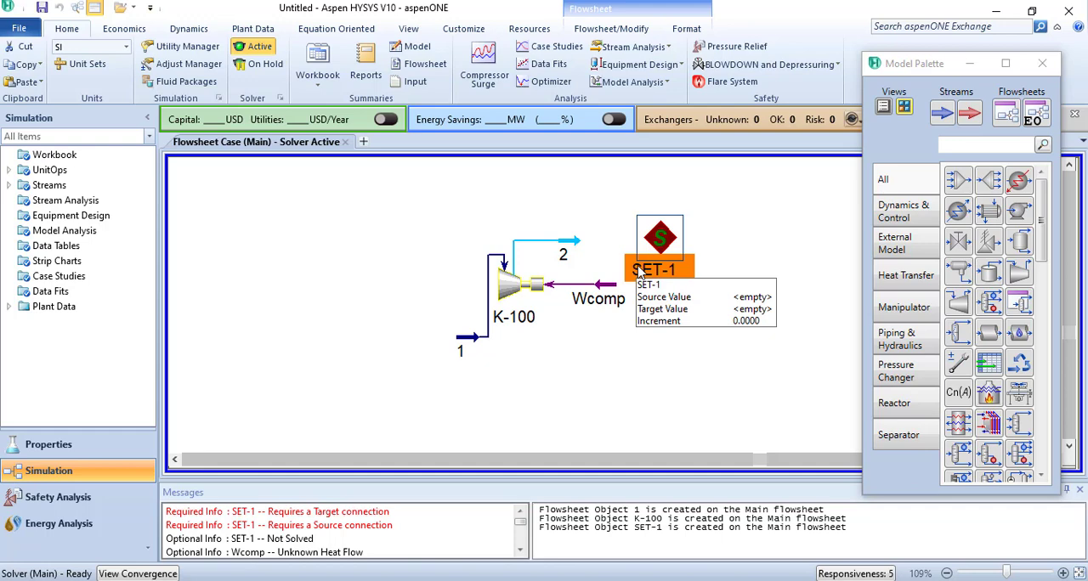
double_click(661, 240)
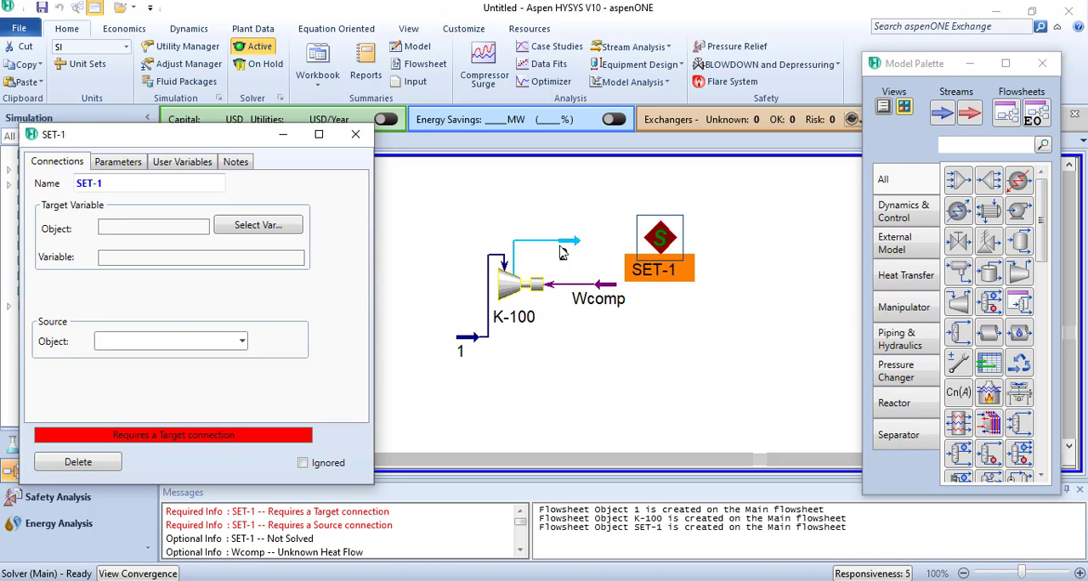
click(277, 227)
click(442, 204)
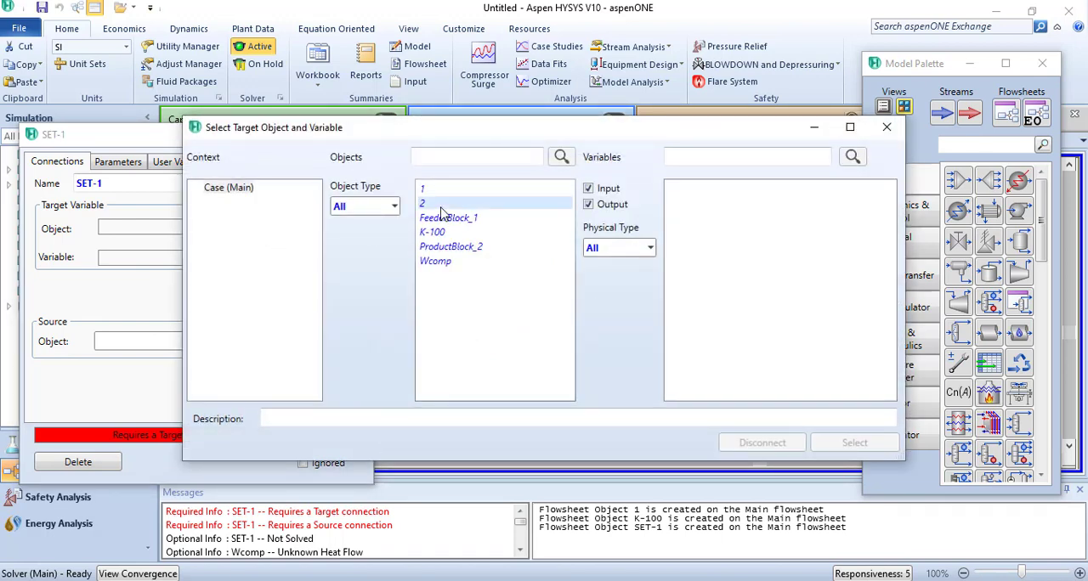
scroll(760, 255, down, 4)
scroll(763, 258, down, 8)
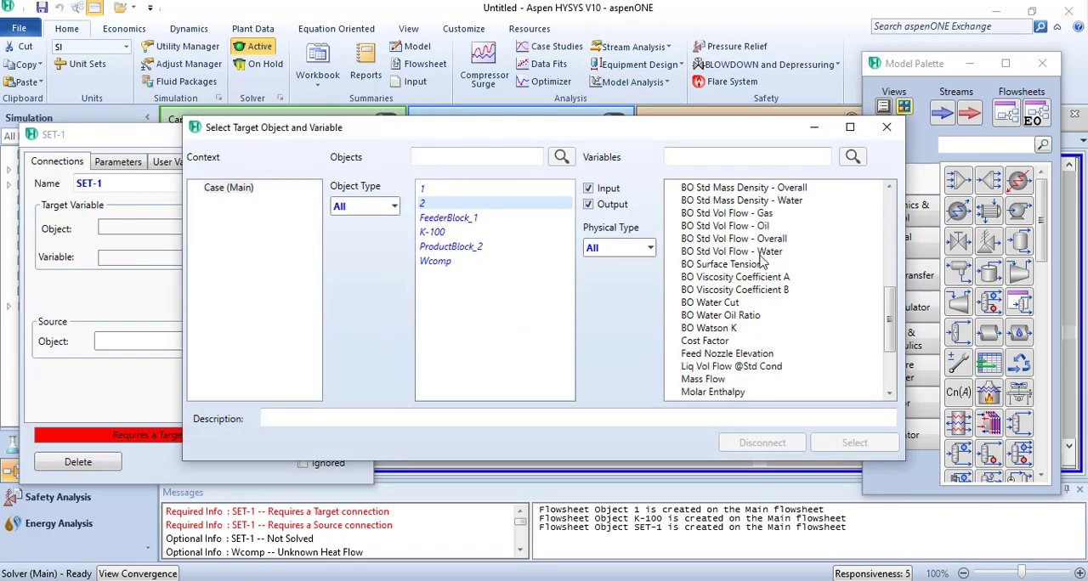
click(699, 318)
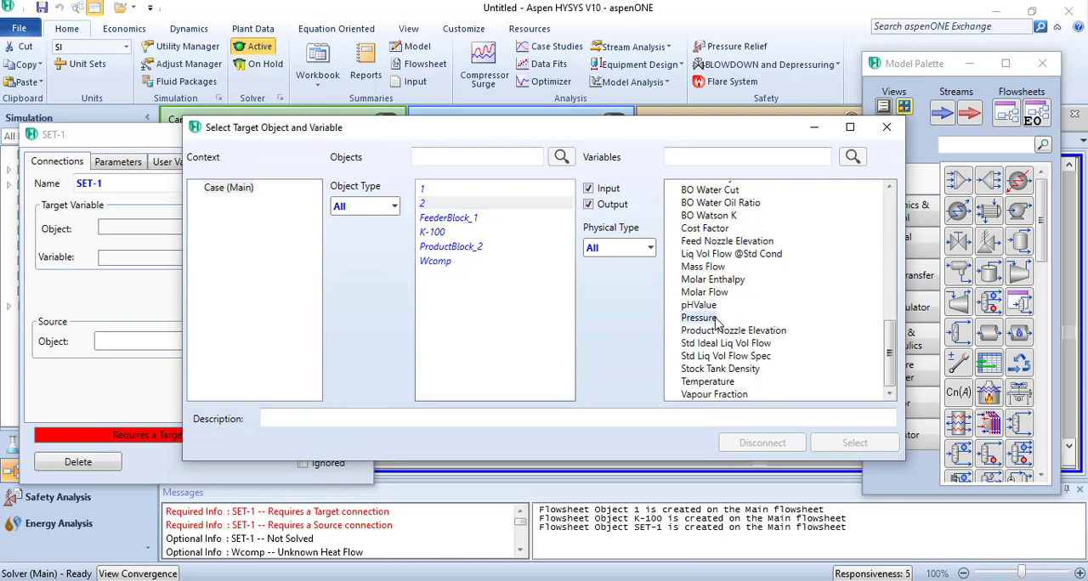
click(854, 443)
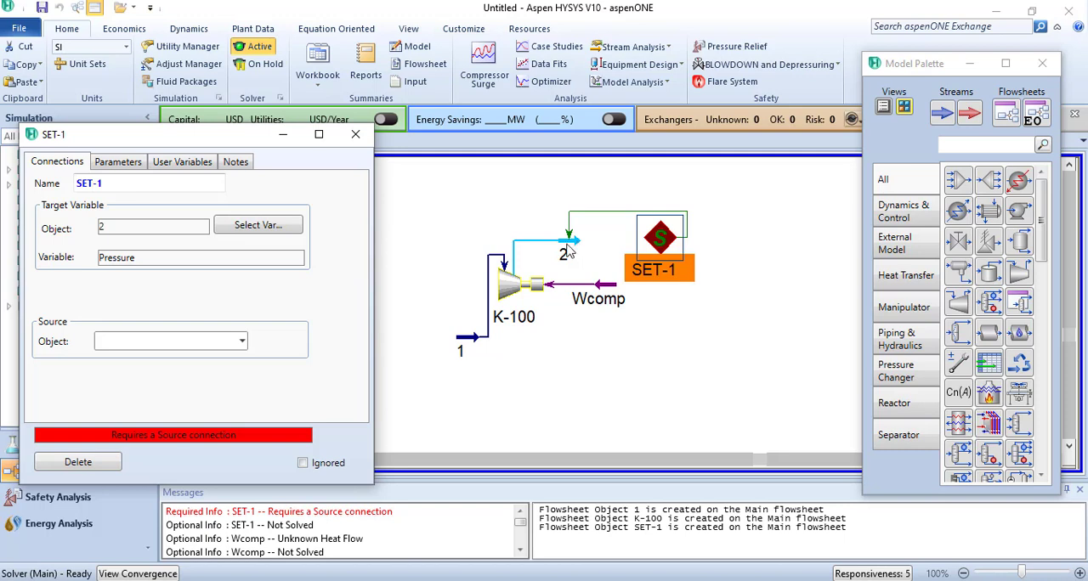
click(242, 341)
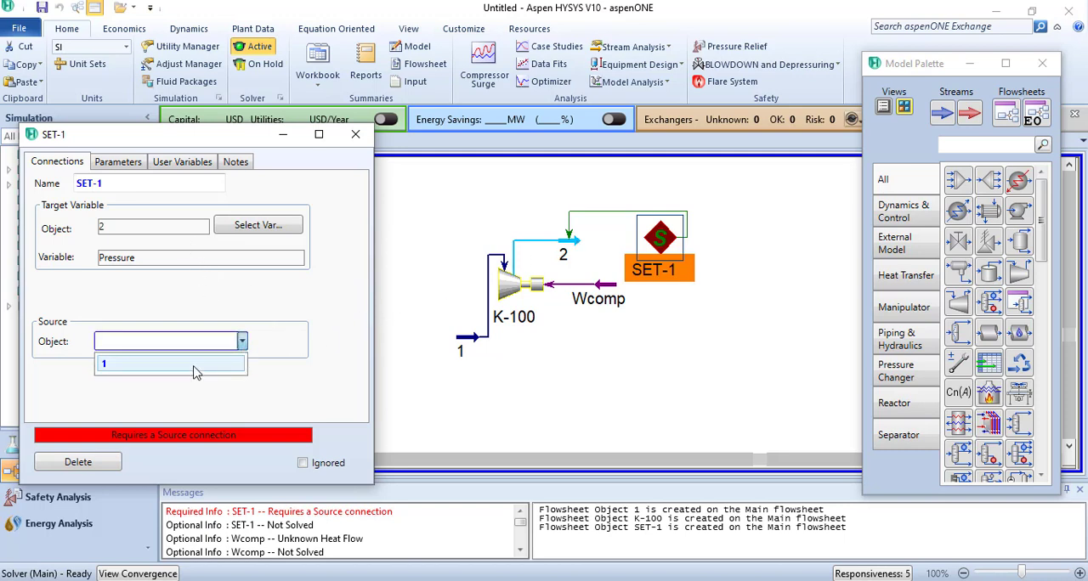
click(194, 372)
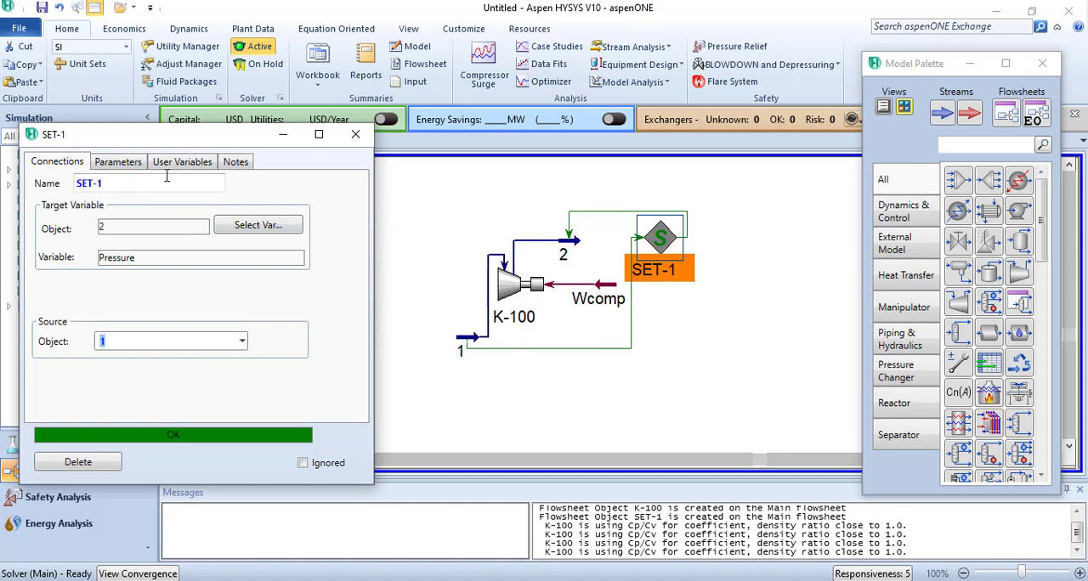
- Set the Set operation's multiplier to 6.5 and close its window
click(127, 166)
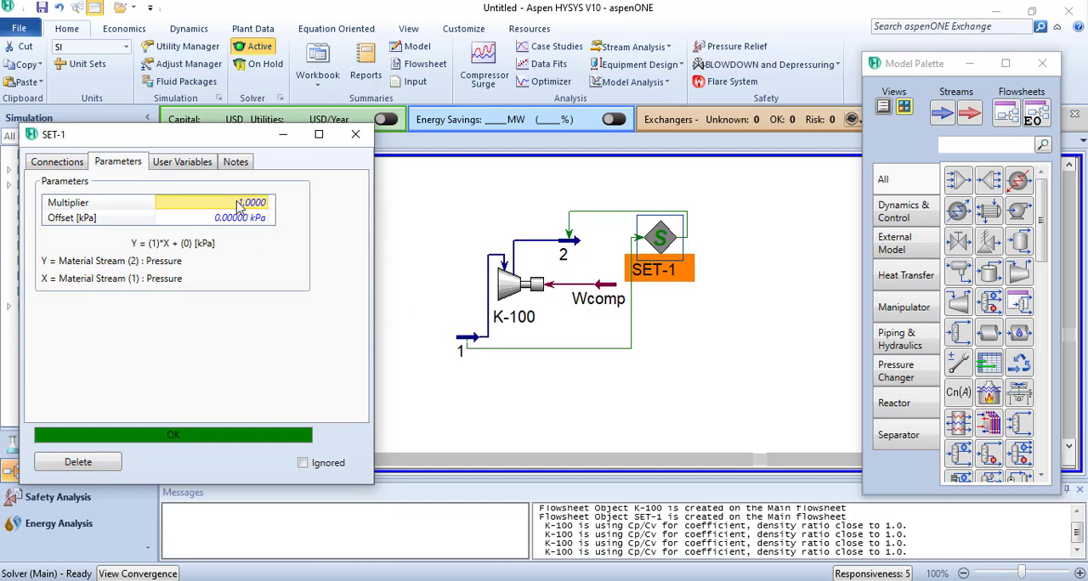
text(6.5)
key(Return)
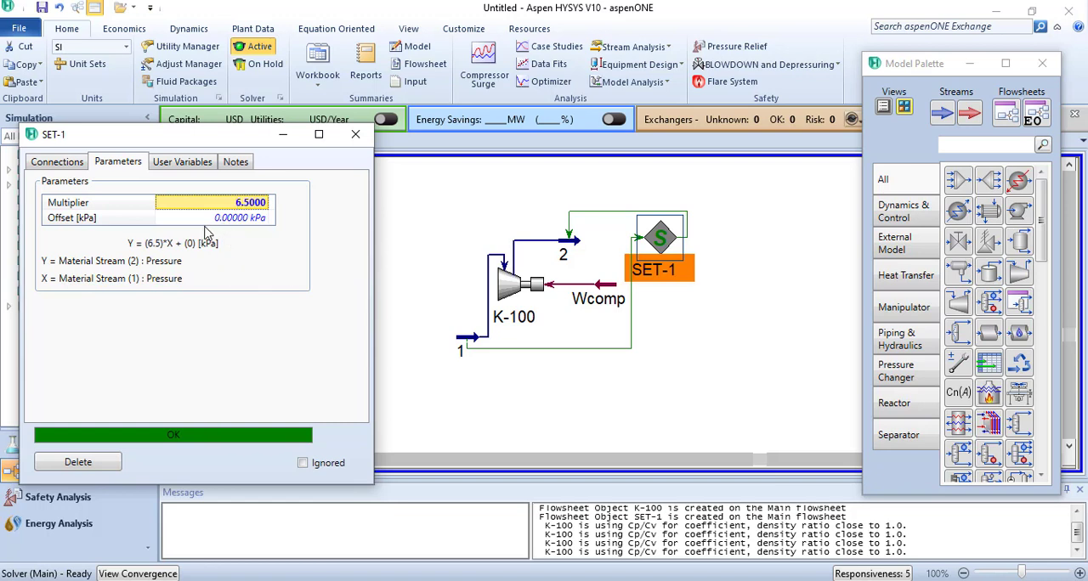
mouse_move(215, 231)
click(357, 133)
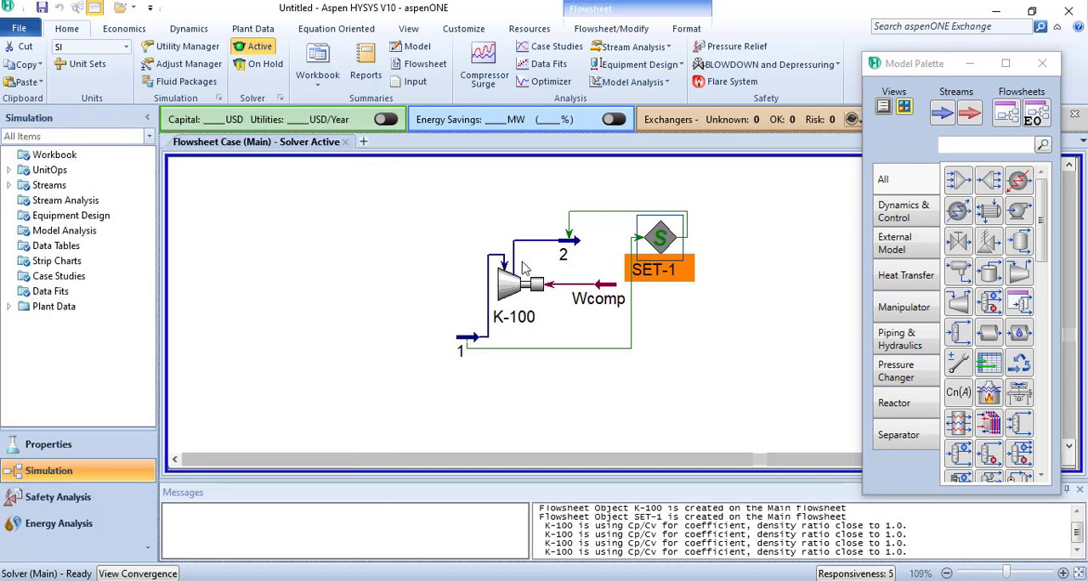
- Compare stream 2's pressure with the R-11 values in the PowerPoint refrigerant table, and close the stream's window in Aspen HYSYS
click(568, 242)
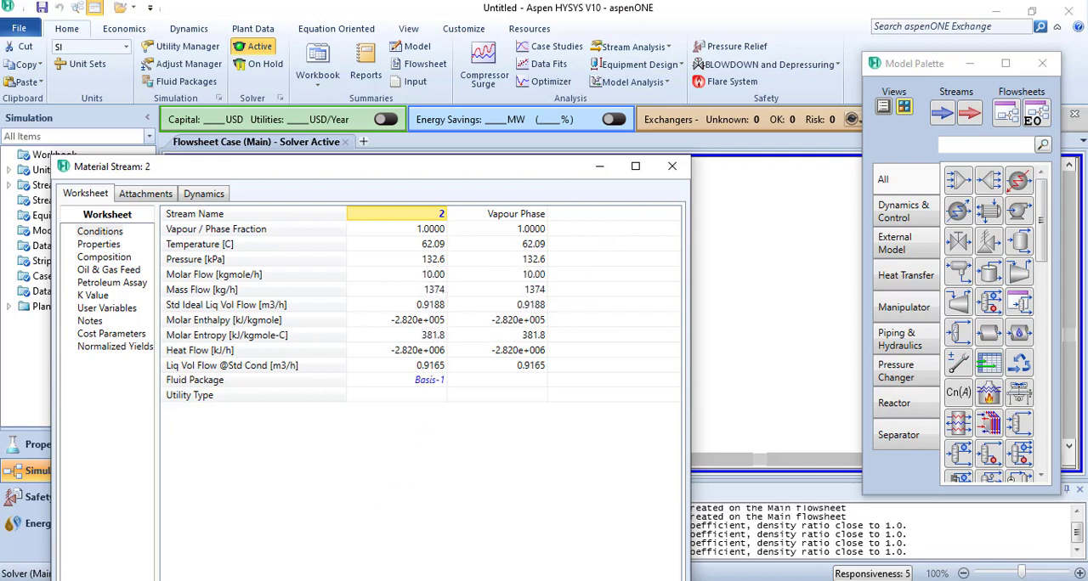
key(alt+Tab)
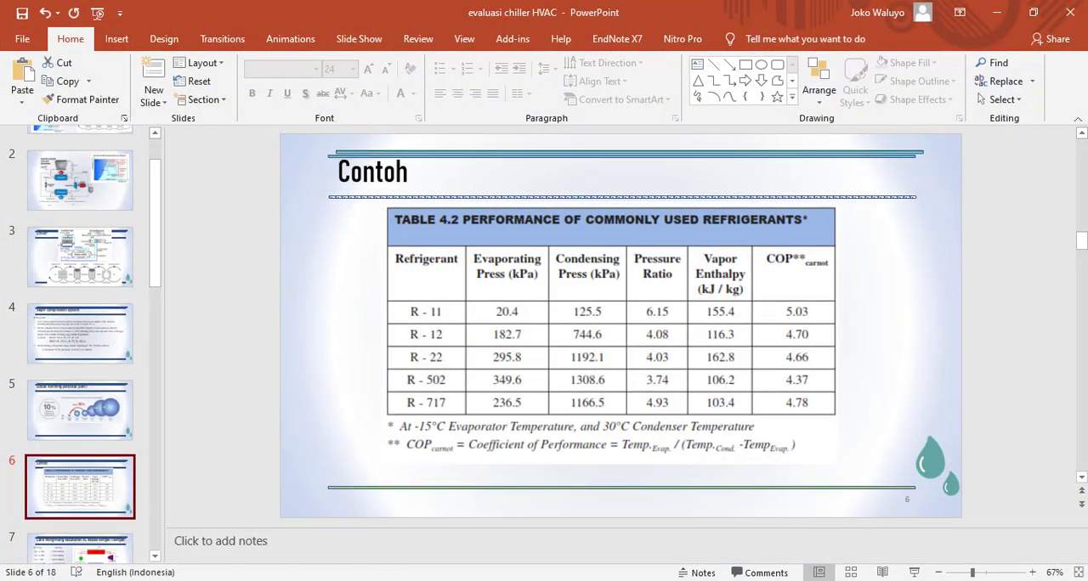
key(alt+Tab)
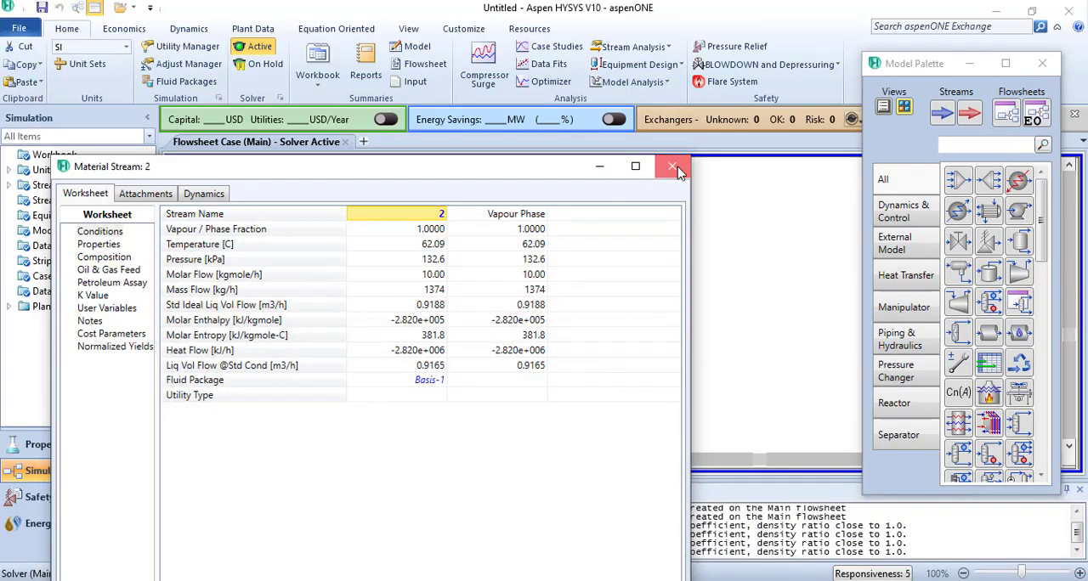
click(672, 167)
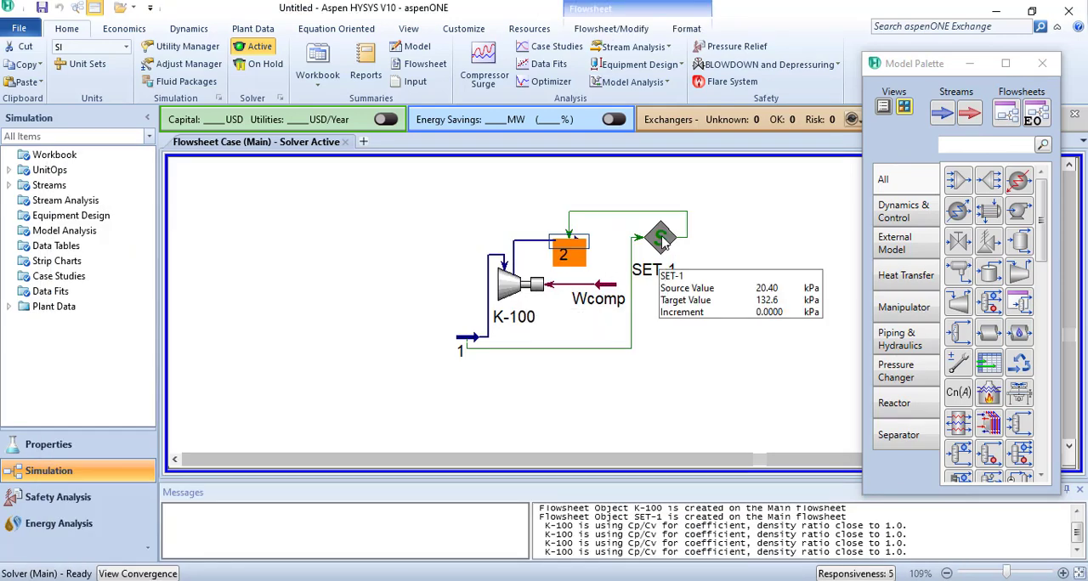
- Set the multiplier of SET-1 to 6.15 and close its window
double_click(664, 244)
click(301, 271)
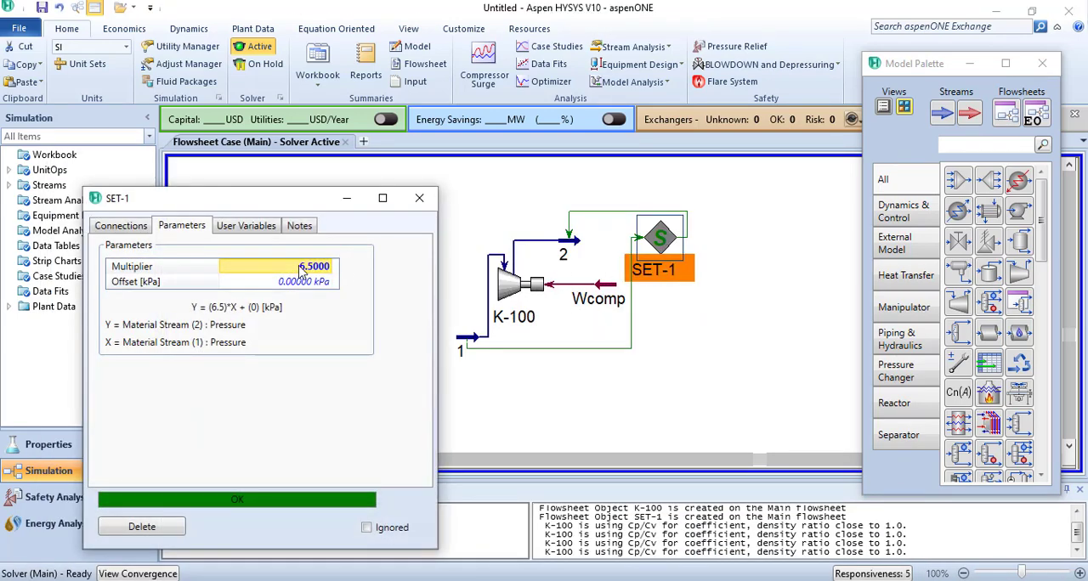
text(6.15)
key(Return)
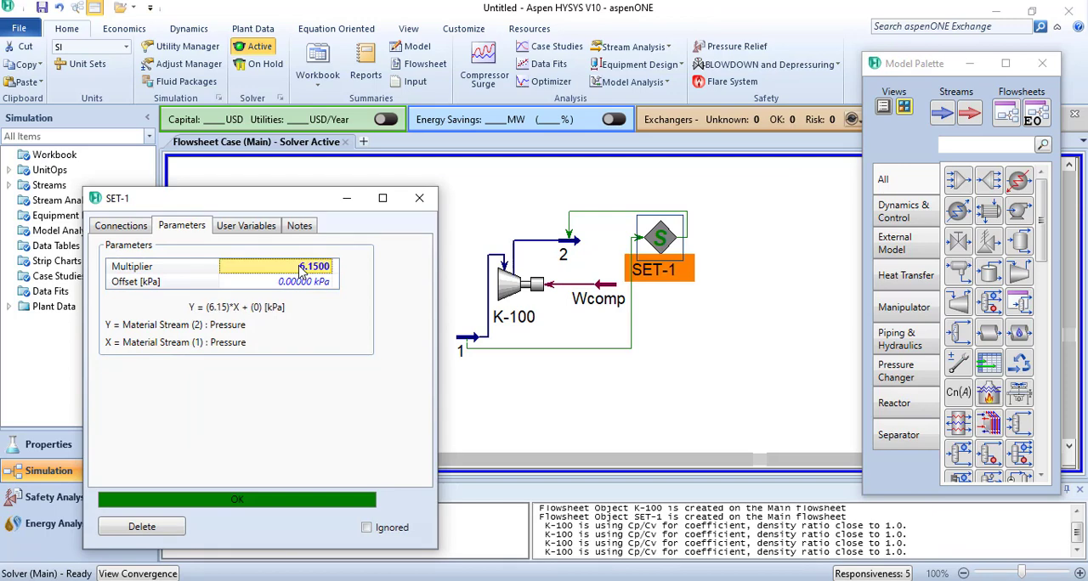
click(419, 198)
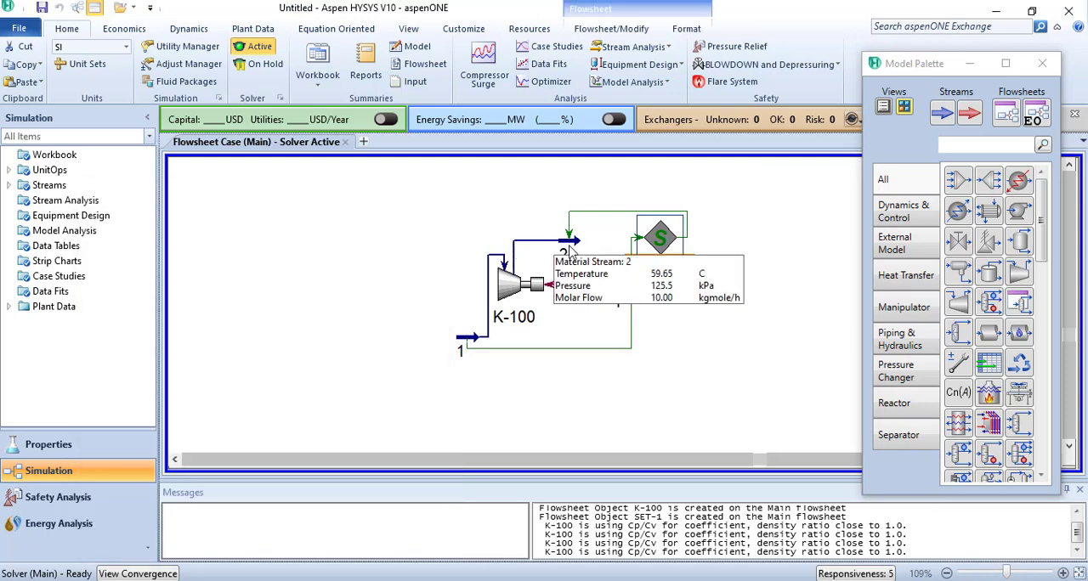
- Check stream 2's pressure against R-11's condensing pressure in the PowerPoint table, and return to the HYSYS flowsheet
double_click(562, 249)
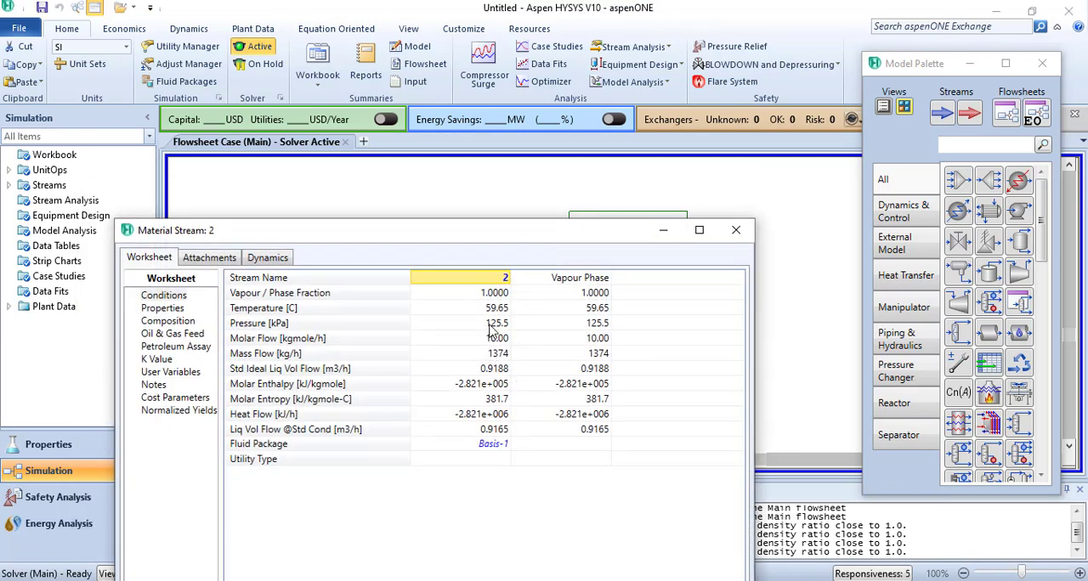
click(438, 579)
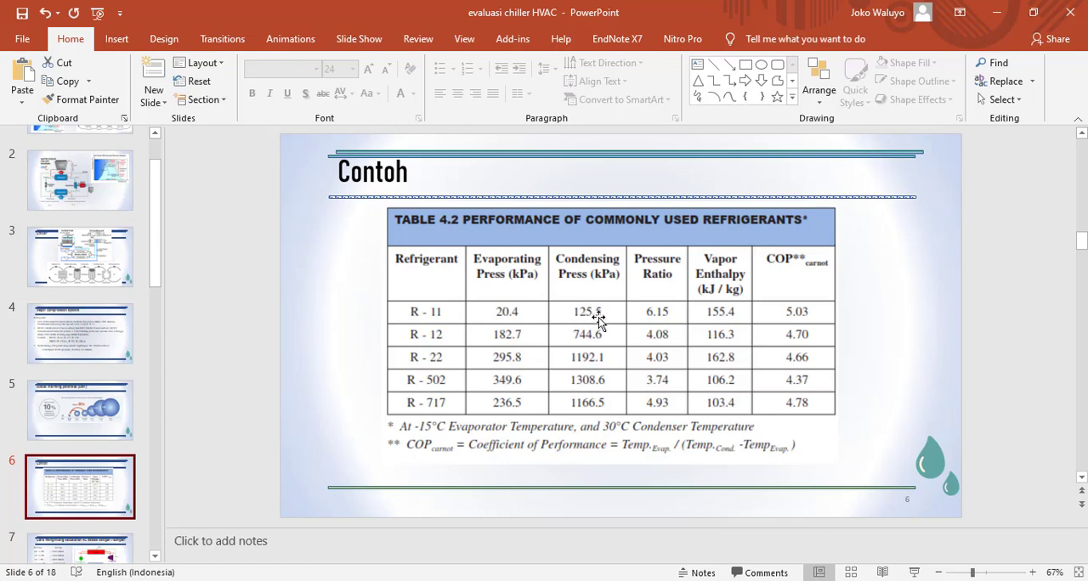
click(1003, 13)
click(722, 225)
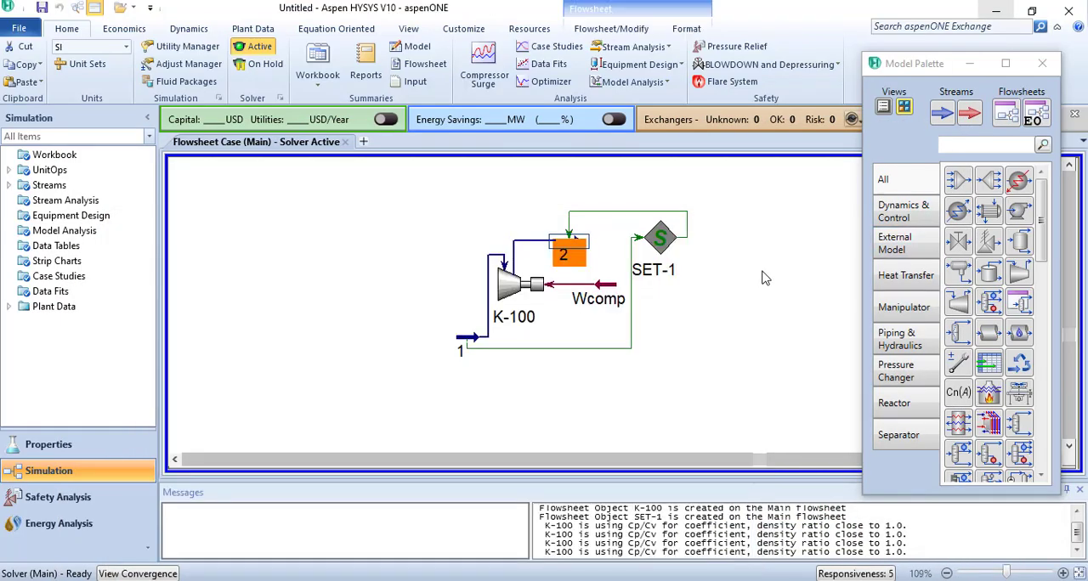
click(763, 272)
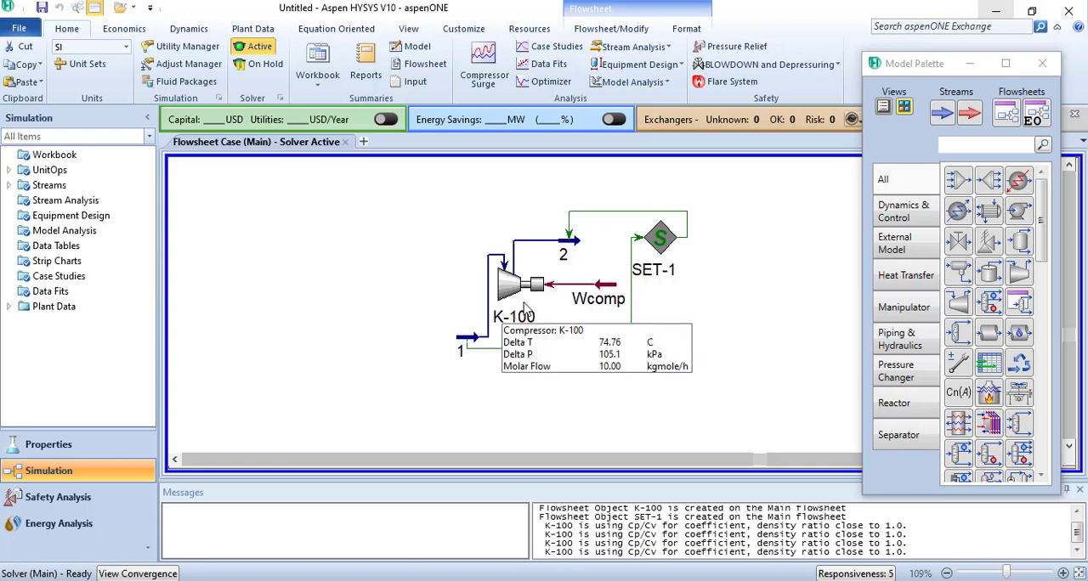
- Place a cooler to the upper left of the compressor with inlet stream 2, new outlet stream 3 and new energy stream Qcond
click(958, 217)
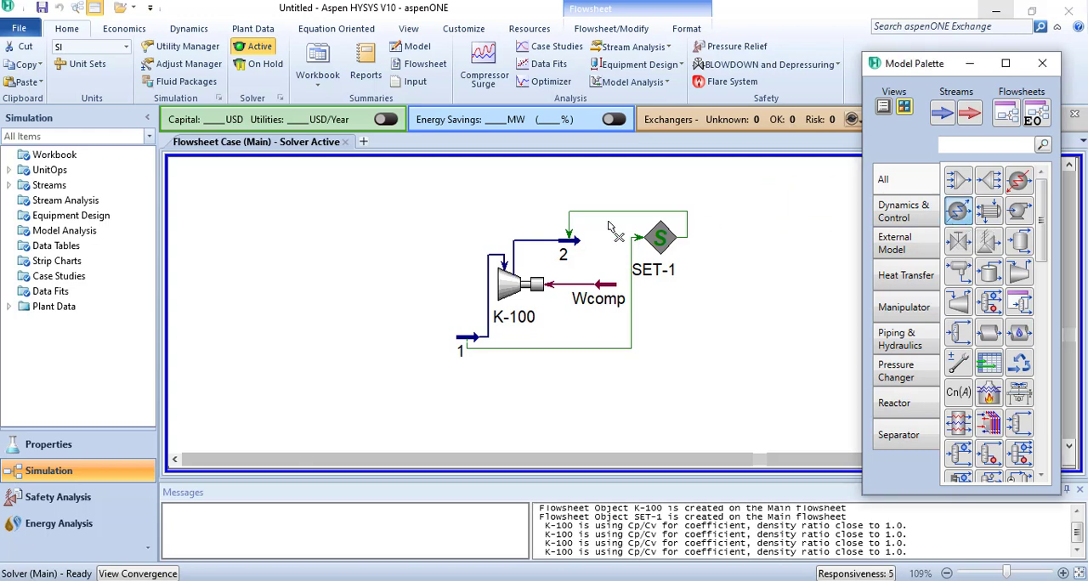
click(406, 242)
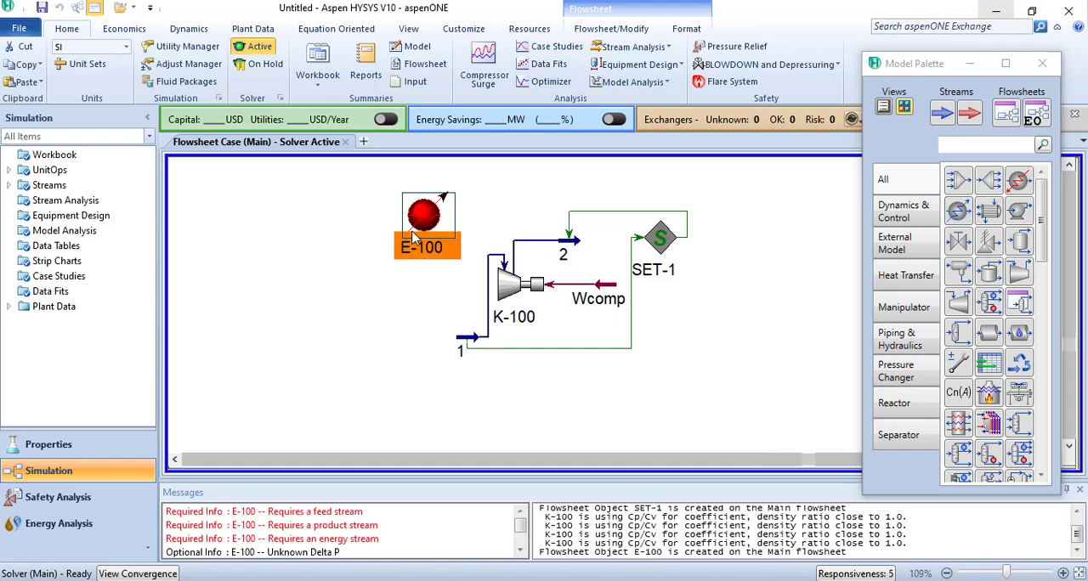
double_click(420, 217)
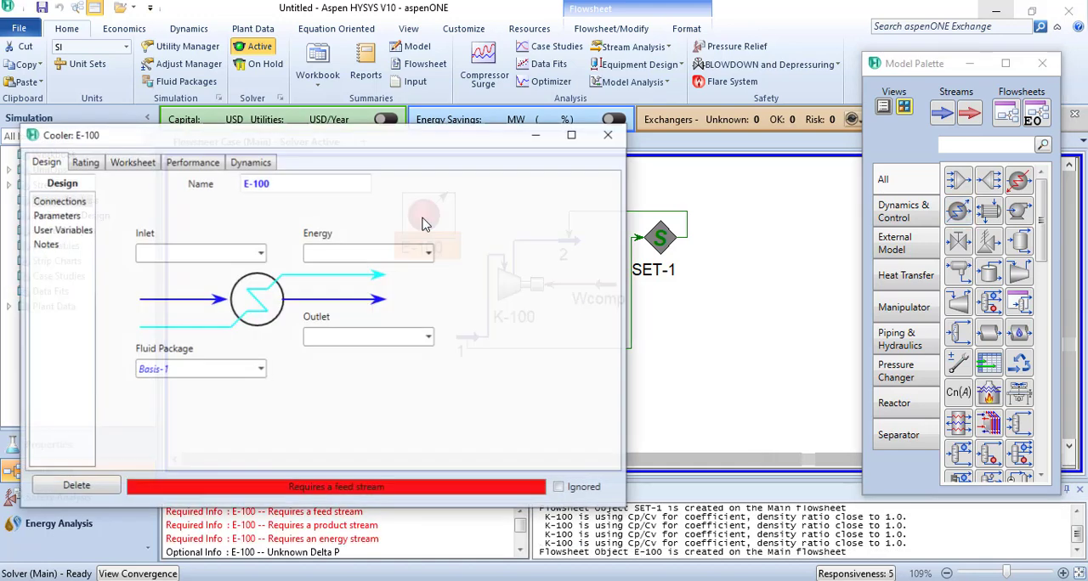
click(260, 252)
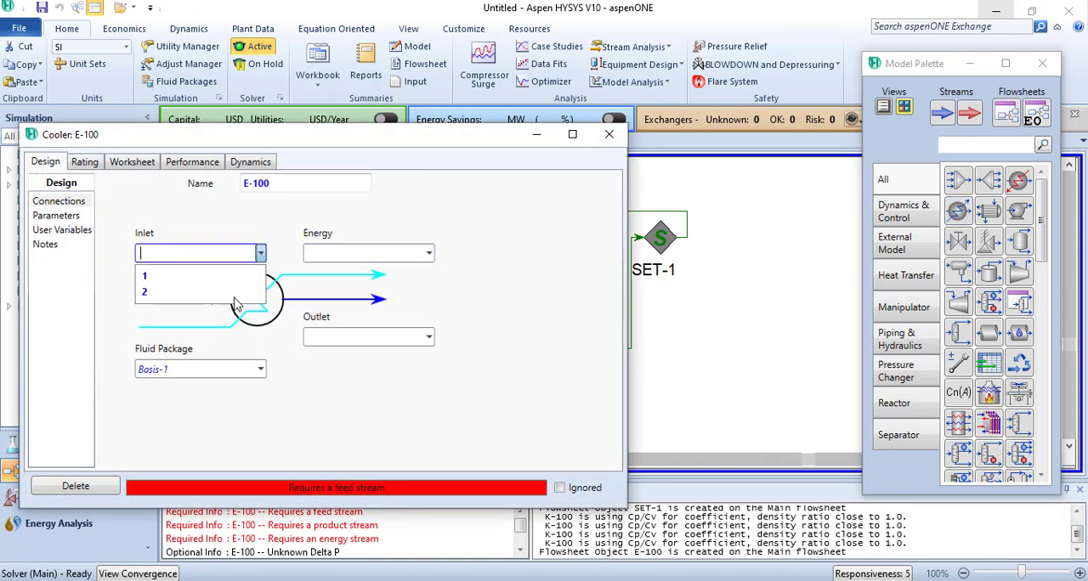
click(250, 298)
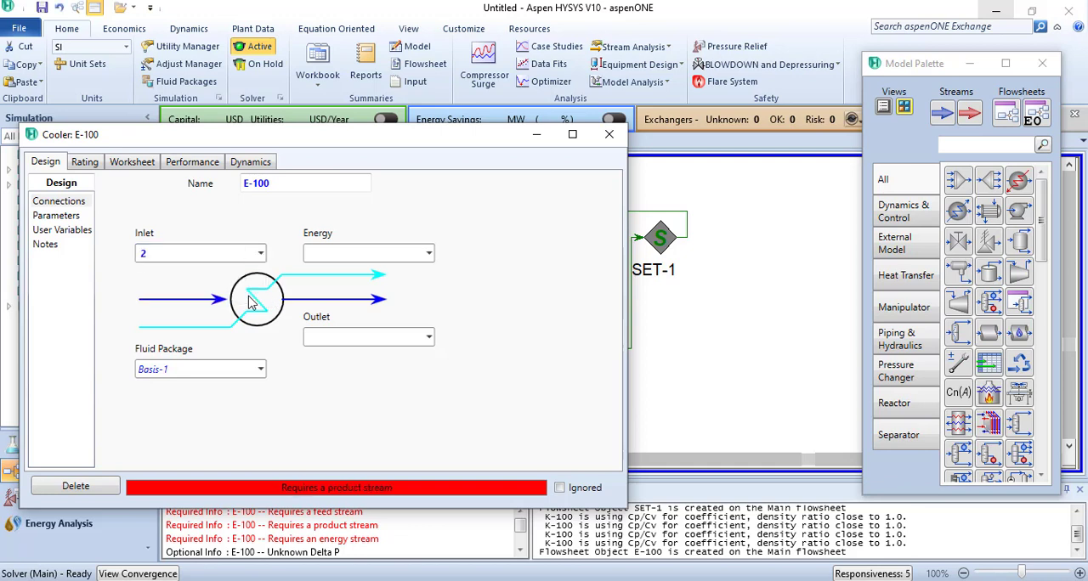
click(379, 337)
text(3)
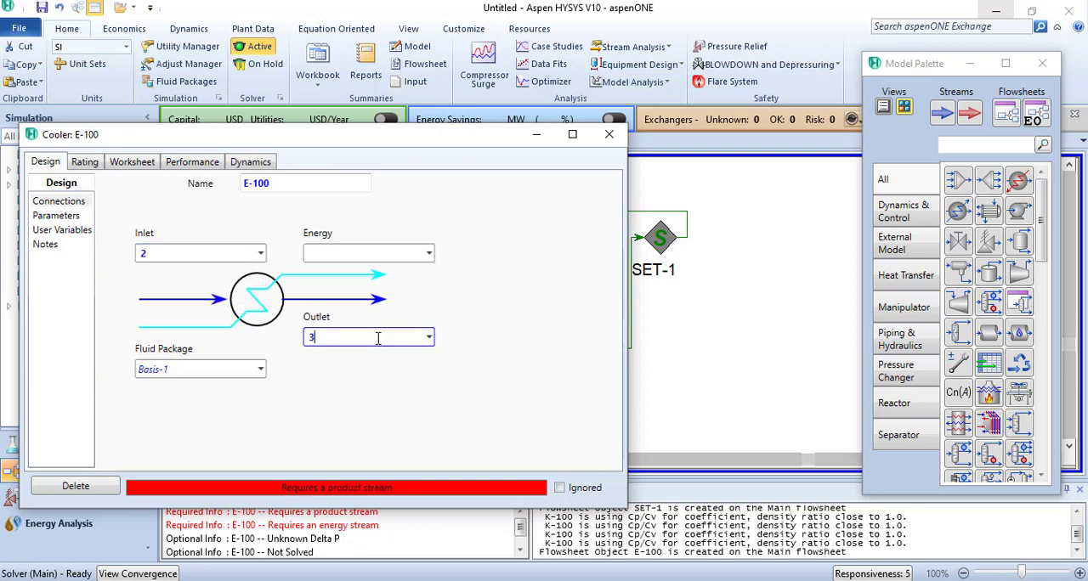
key(Return)
click(339, 251)
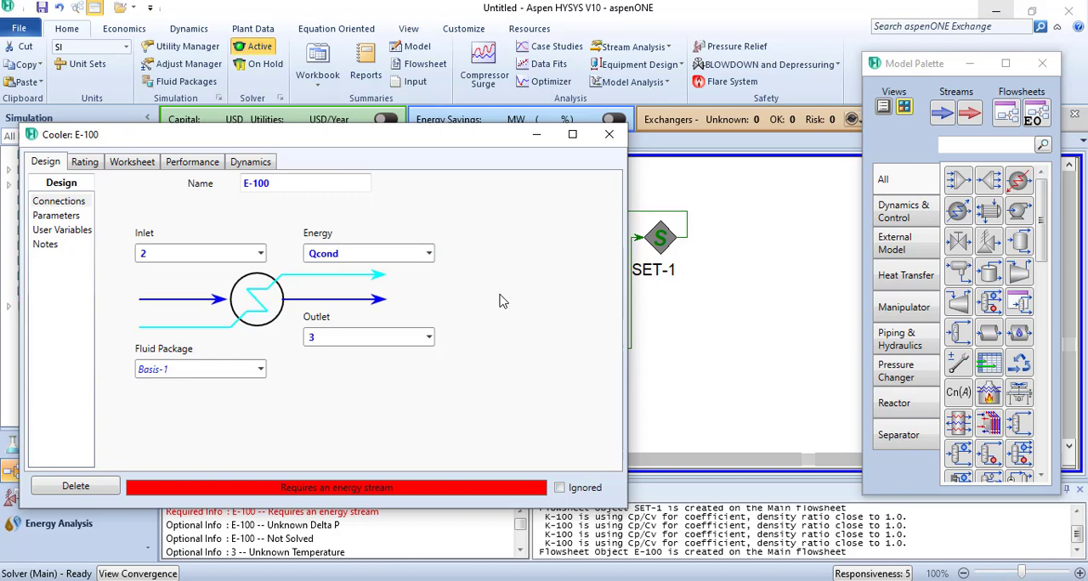
key(Return)
- Set the cooler's pressure drop (Delta P) to 0 kPa
click(58, 217)
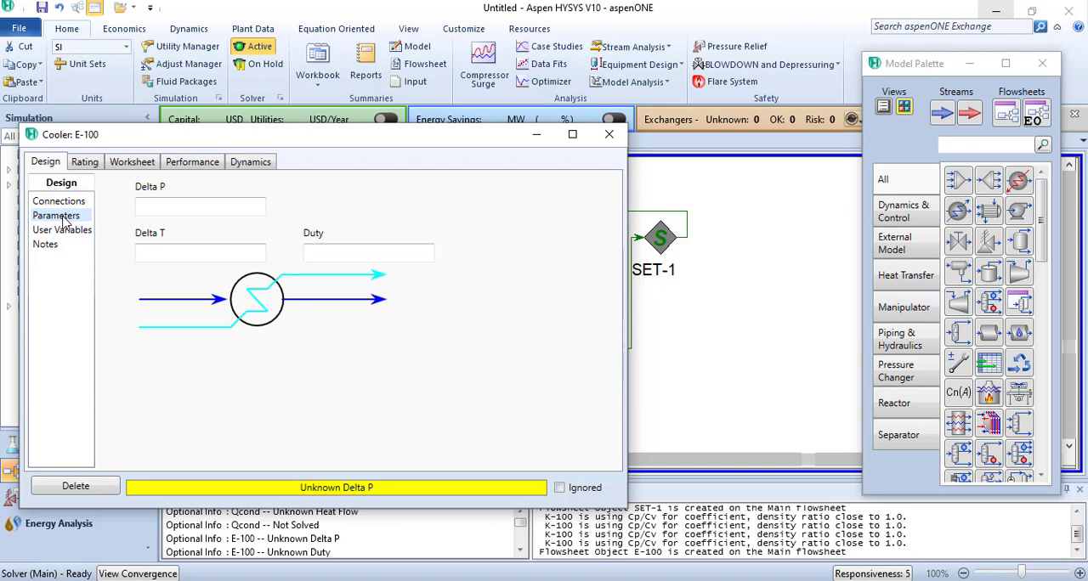
click(146, 209)
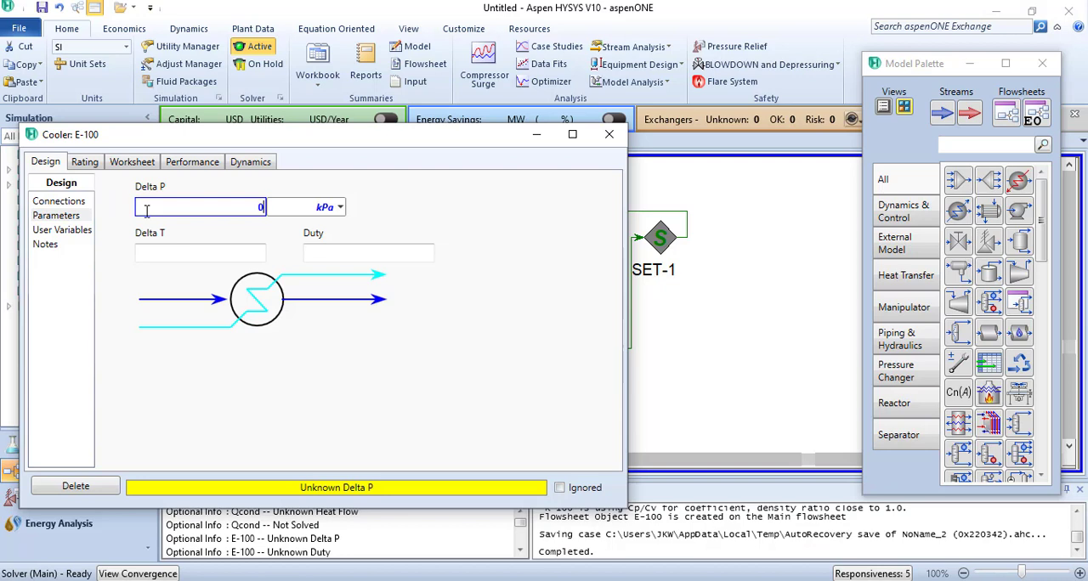
key(Return)
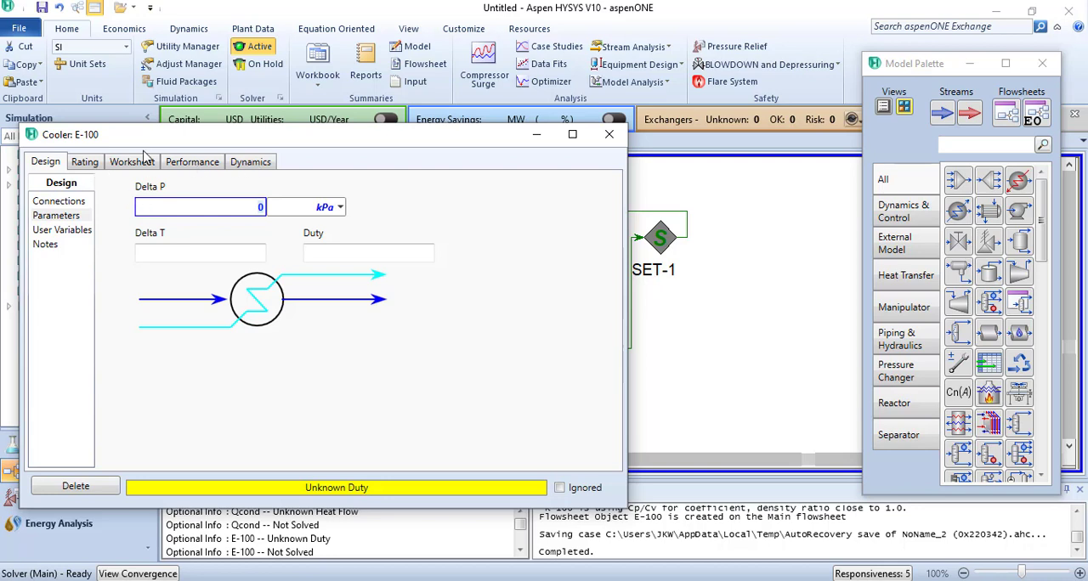
- Review the cooler's stream conditions and consult the refrigeration entropy diagram on slide 2 of the PowerPoint presentation
click(143, 164)
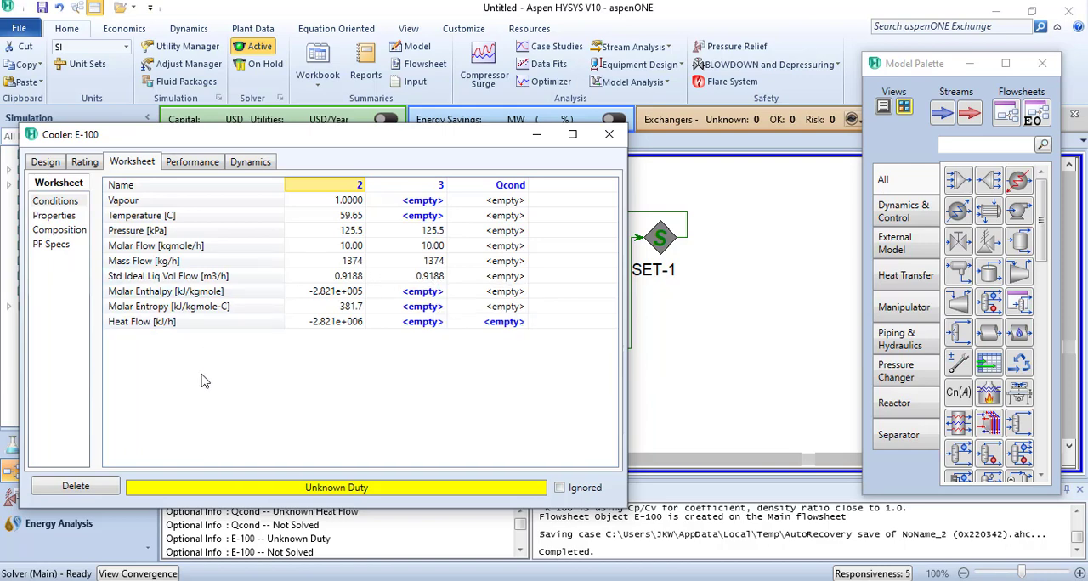
click(442, 580)
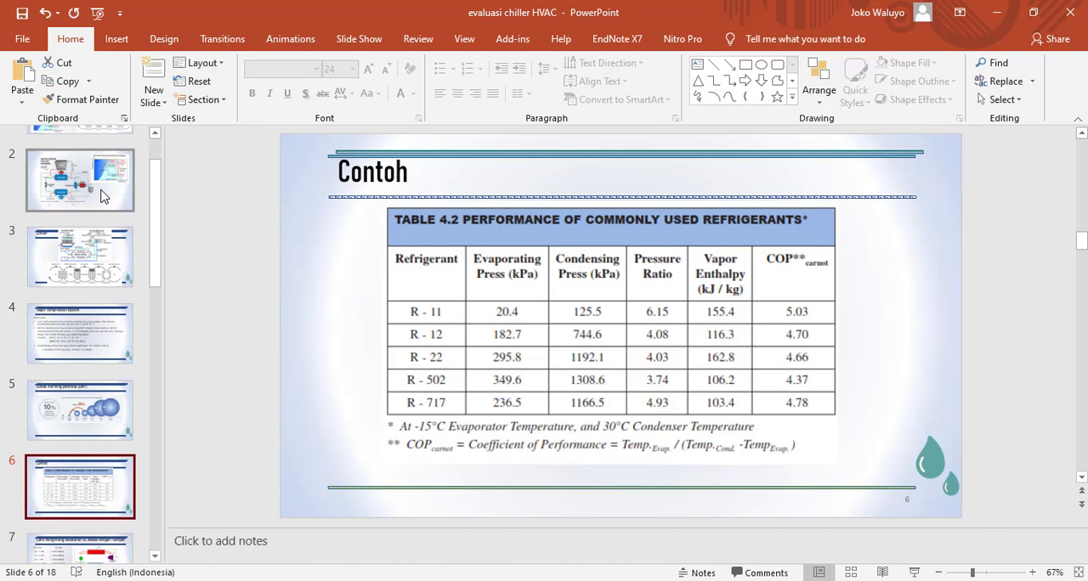
click(101, 195)
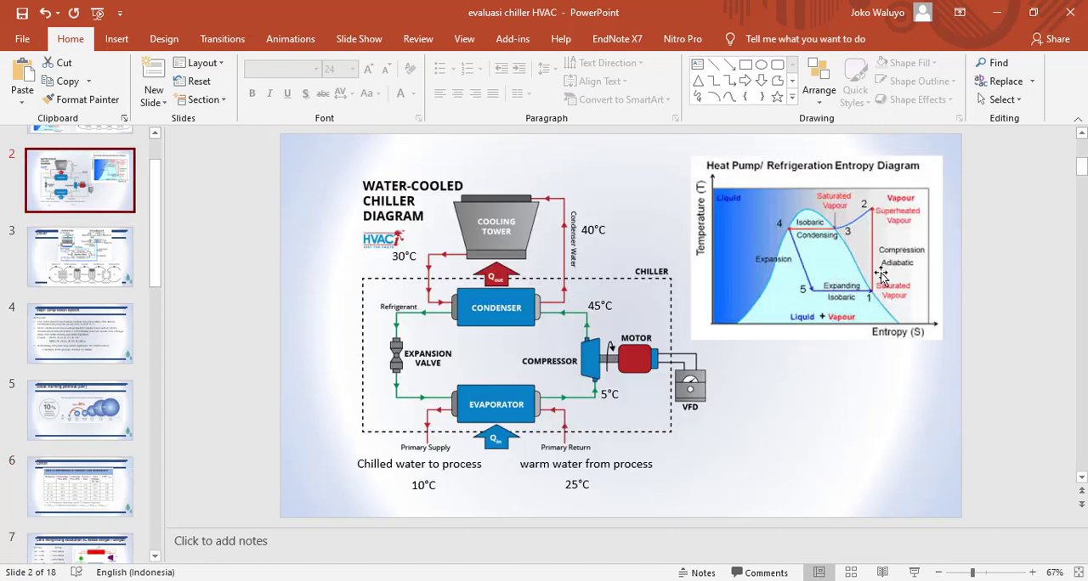
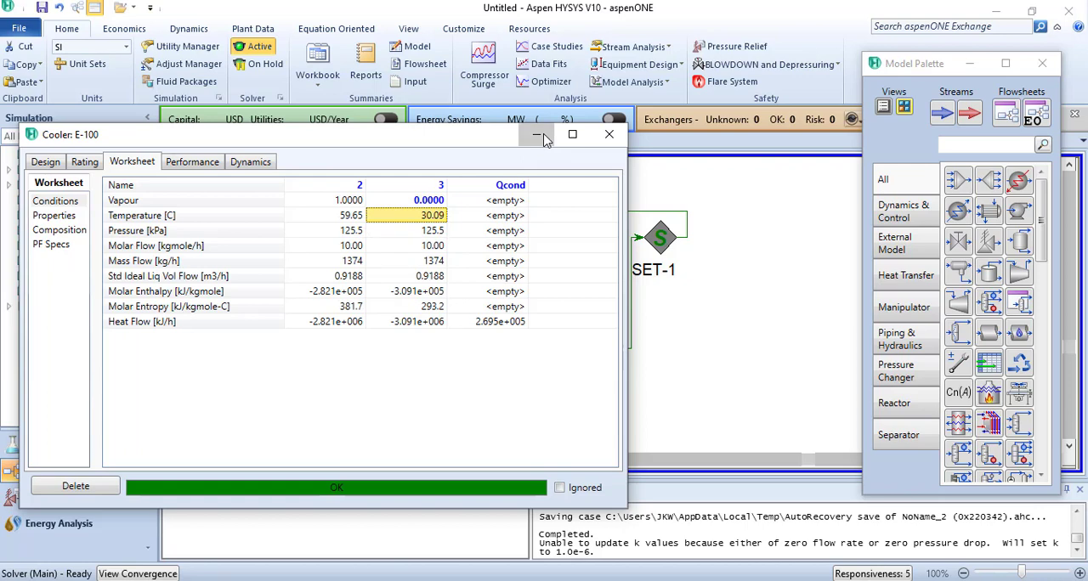
- Flip the cooler and its attached streams horizontally, and shift the Qcond energy stream slightly closer to the cooler
click(543, 137)
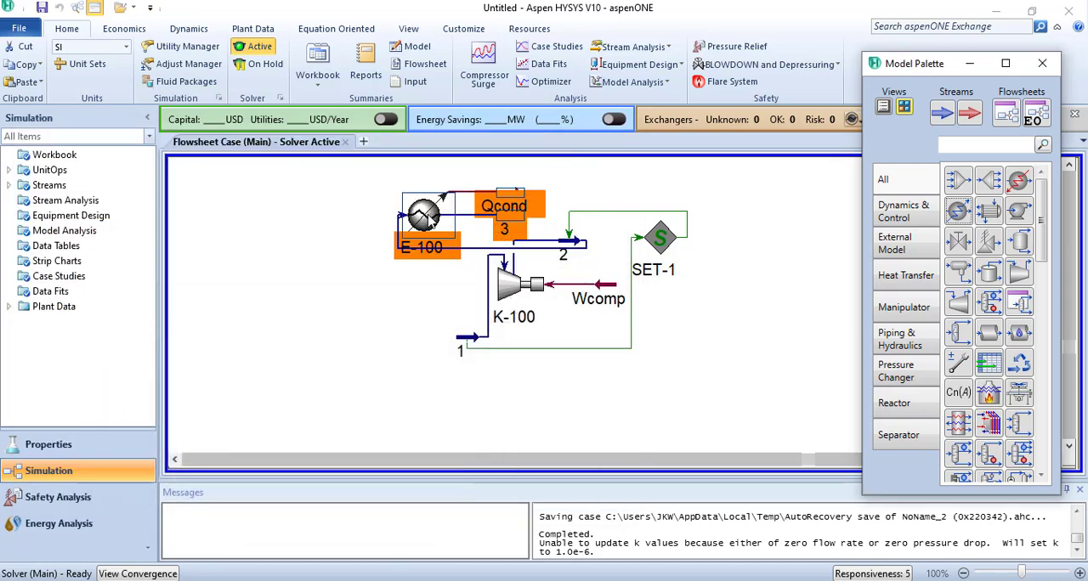
right_click(427, 220)
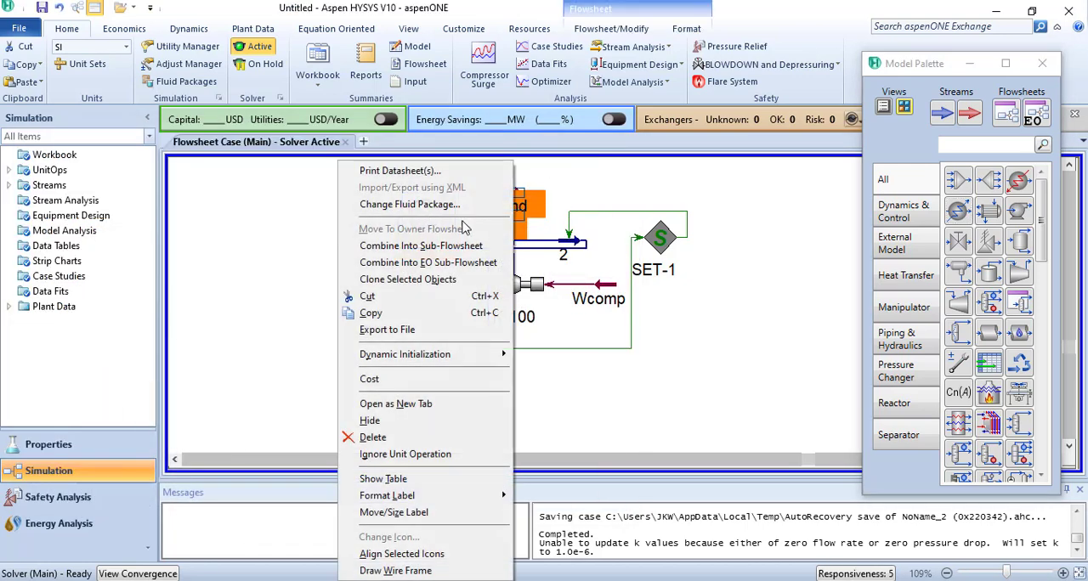
key(Escape)
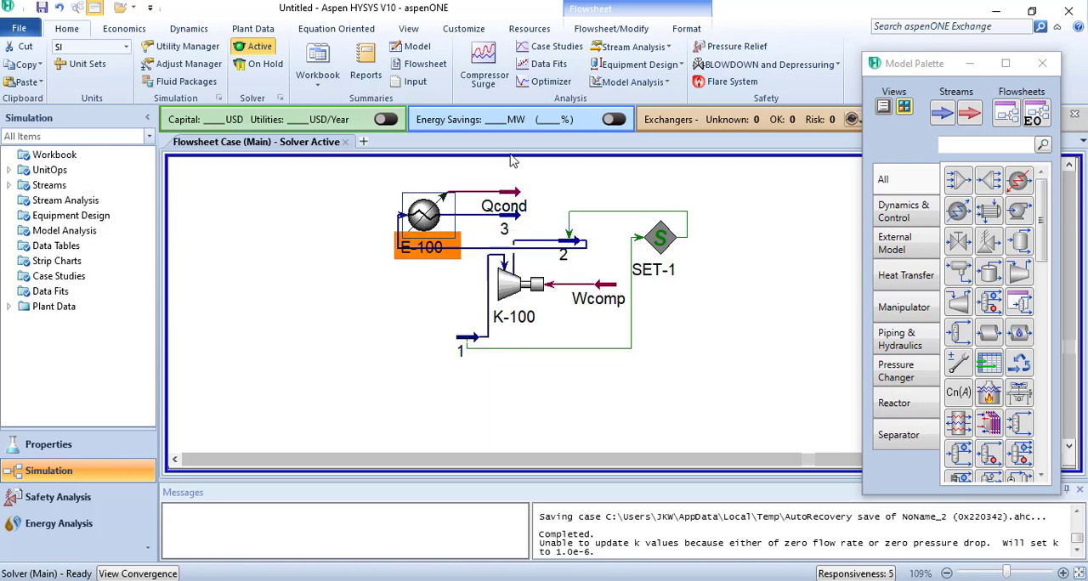
click(595, 31)
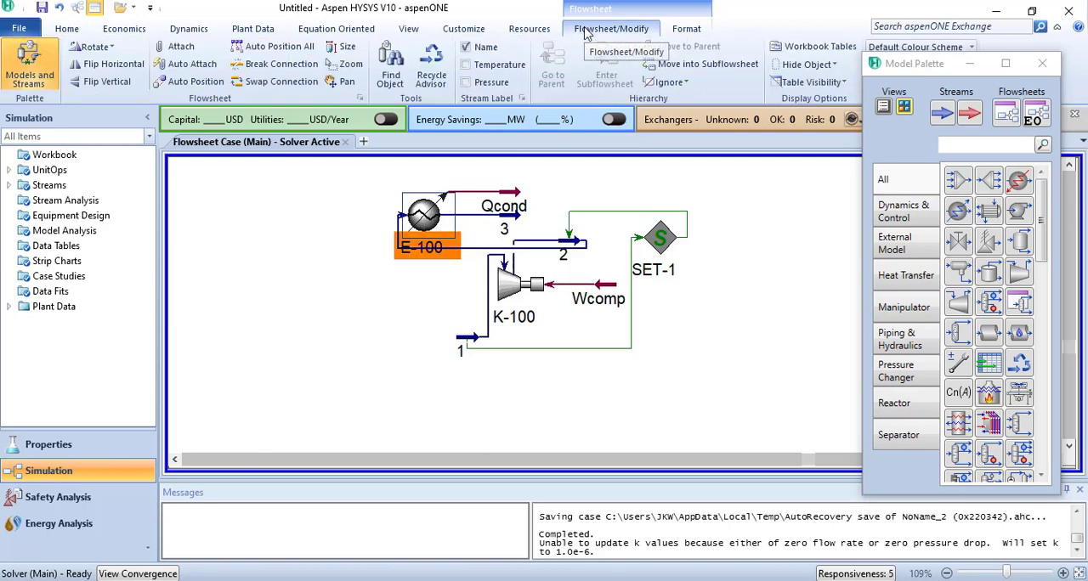
click(106, 64)
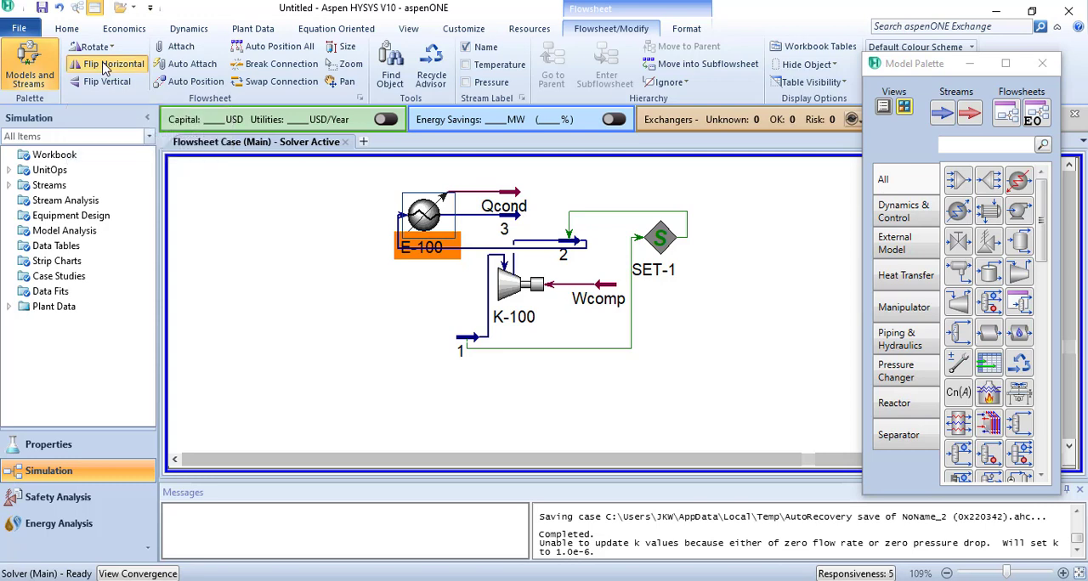
click(677, 284)
drag(358, 198, 381, 197)
click(428, 280)
- Review the conditions of the cycle's streams against the water-cooled chiller and entropy diagrams on PowerPoint slide 2, and return to the HYSYS flowsheet
mouse_move(469, 342)
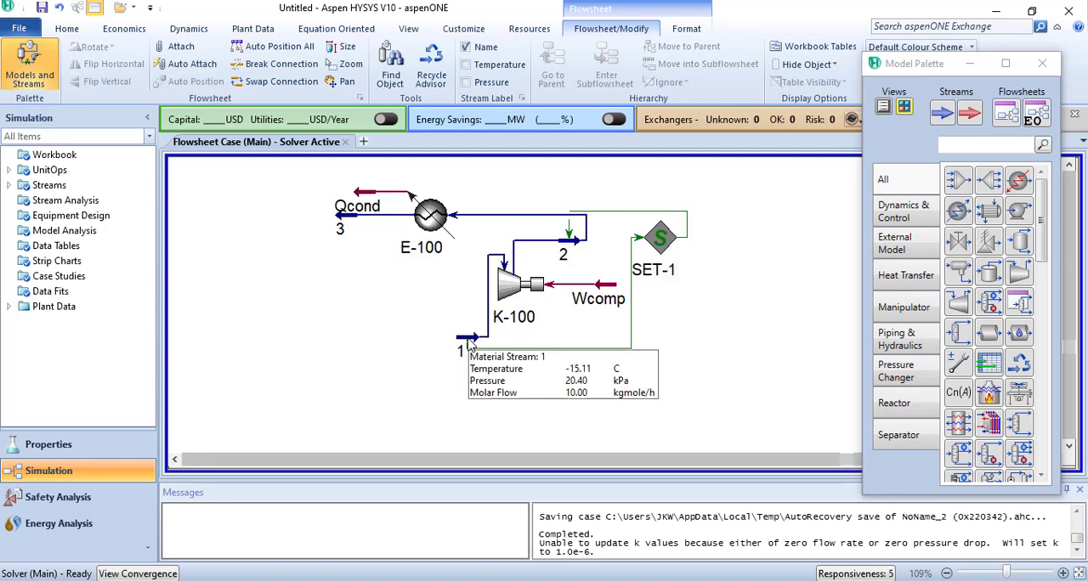
mouse_move(572, 243)
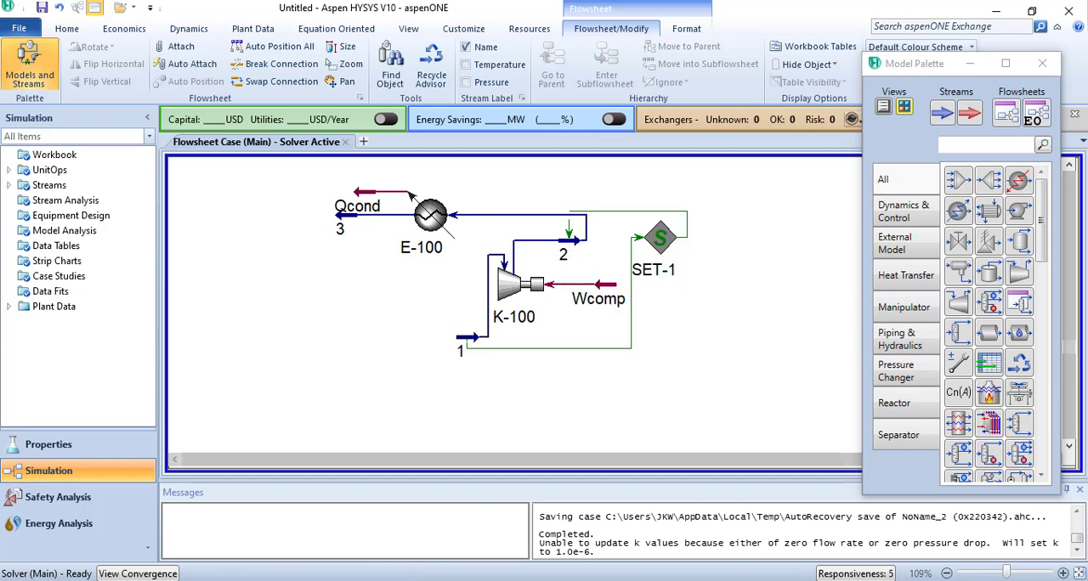
click(386, 579)
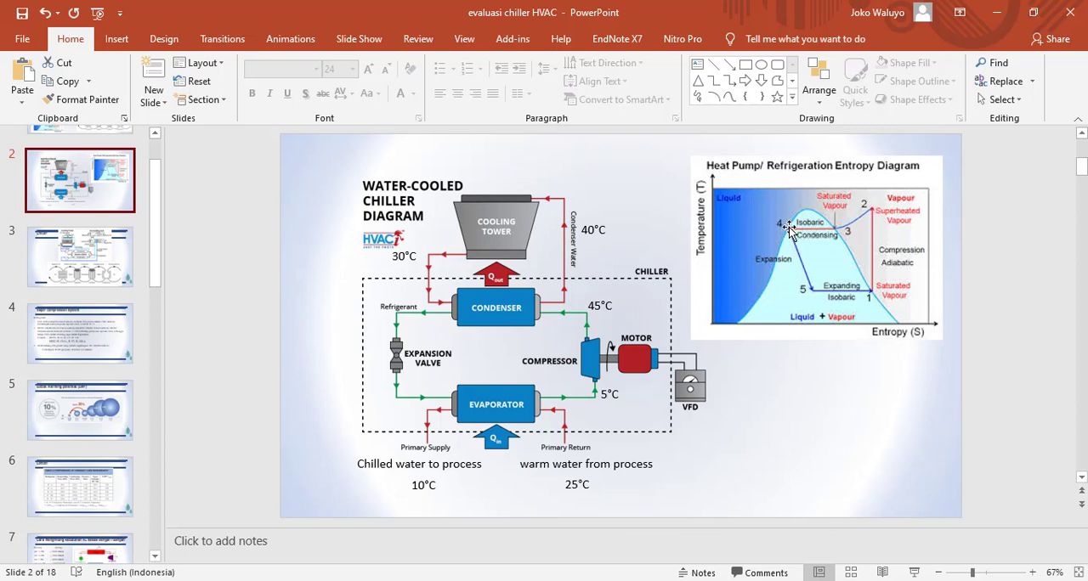
click(998, 17)
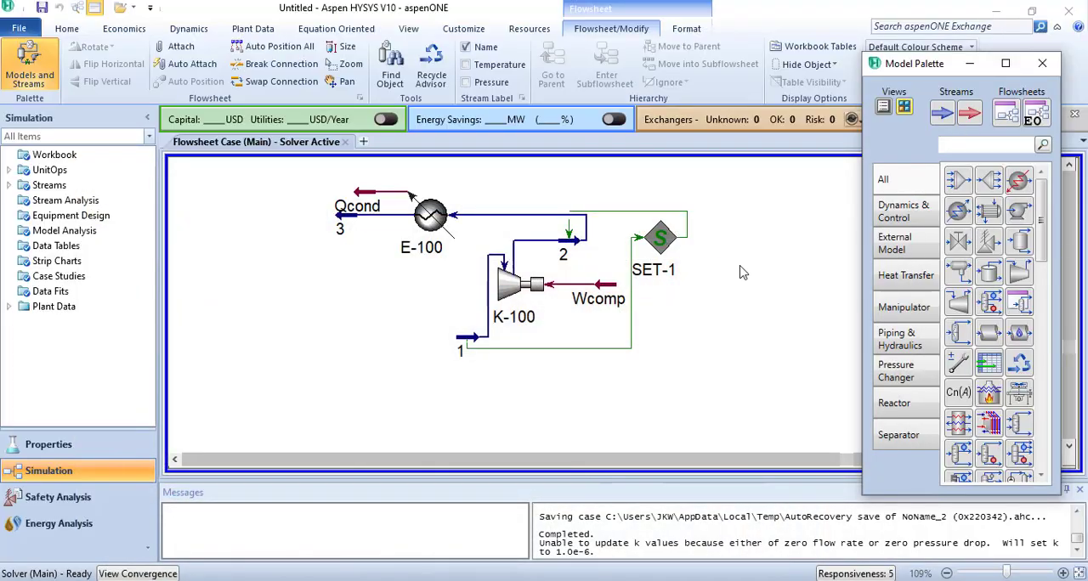
click(340, 224)
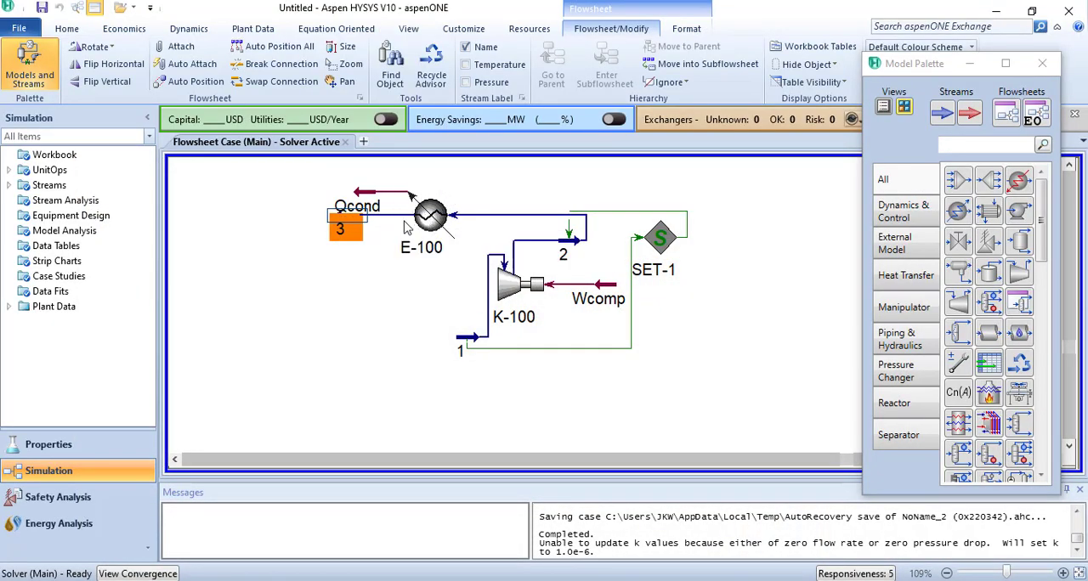
mouse_move(419, 232)
mouse_move(340, 215)
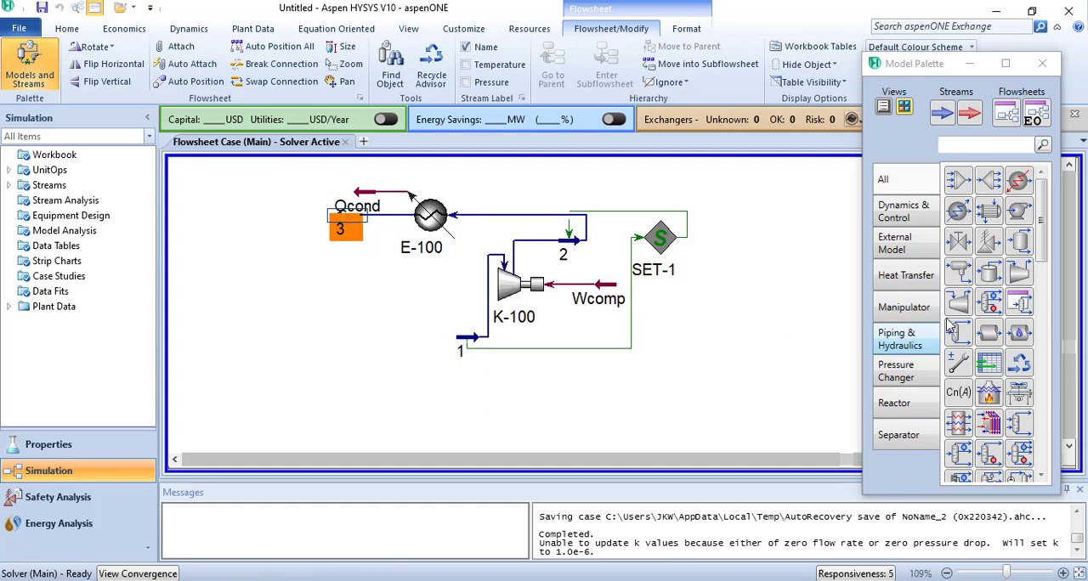
- Place a valve below stream 3 with inlet stream 3 and new outlet stream 4
click(958, 244)
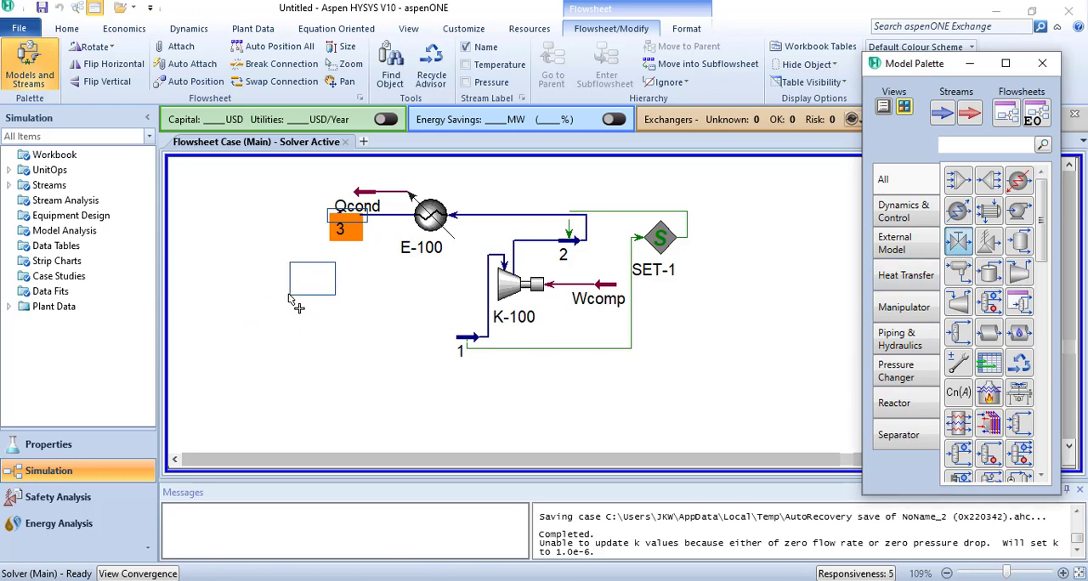
click(289, 297)
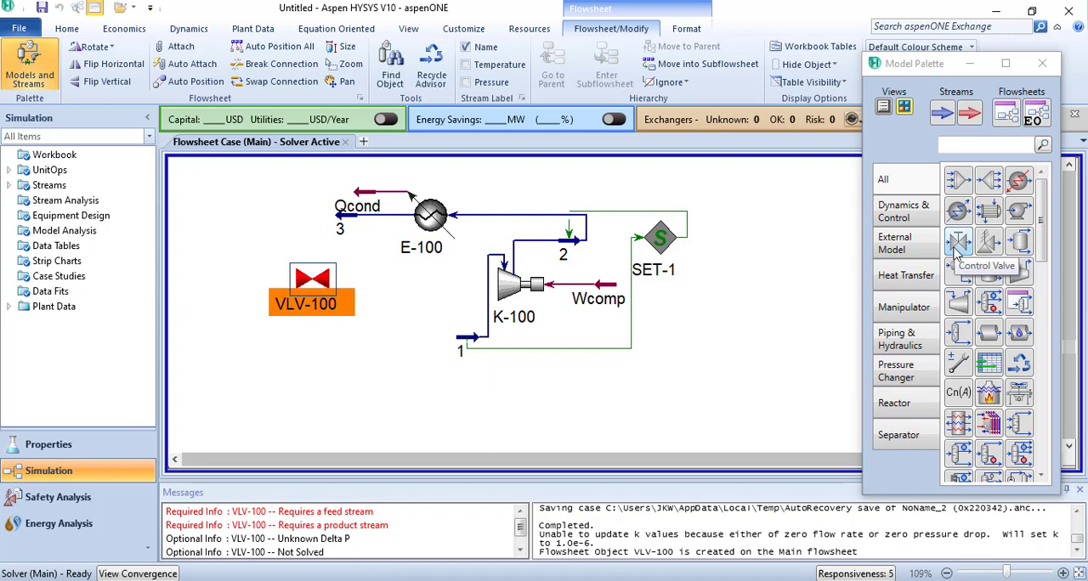
double_click(311, 285)
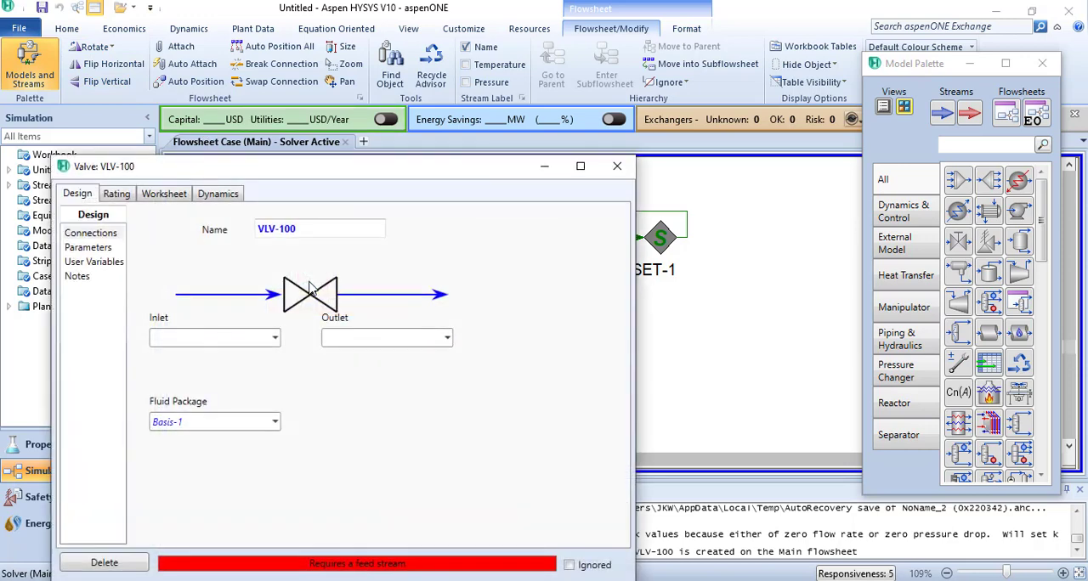
click(275, 338)
click(240, 392)
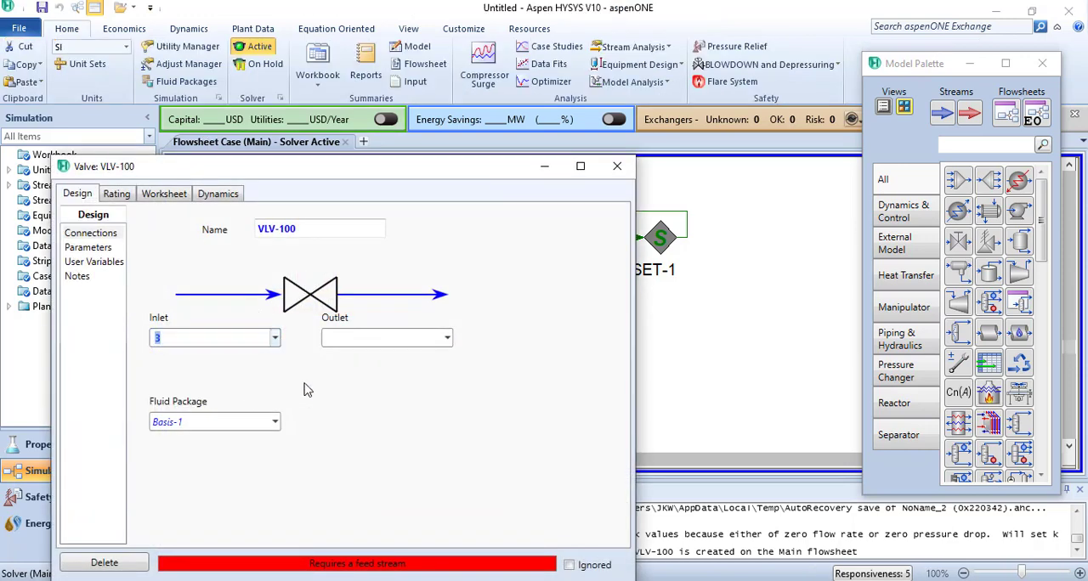
click(451, 338)
click(447, 338)
click(390, 339)
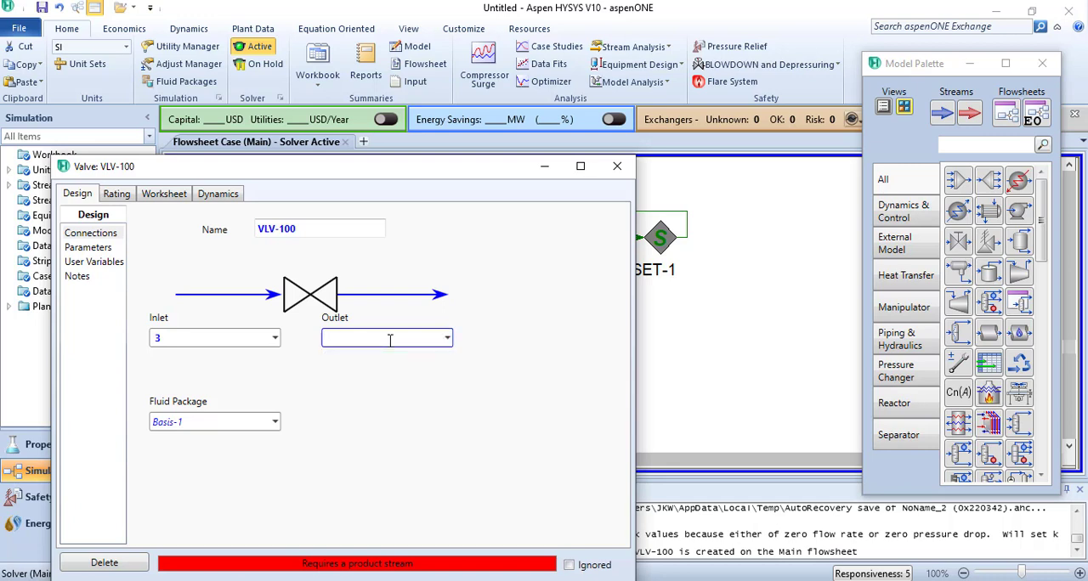
key(Return)
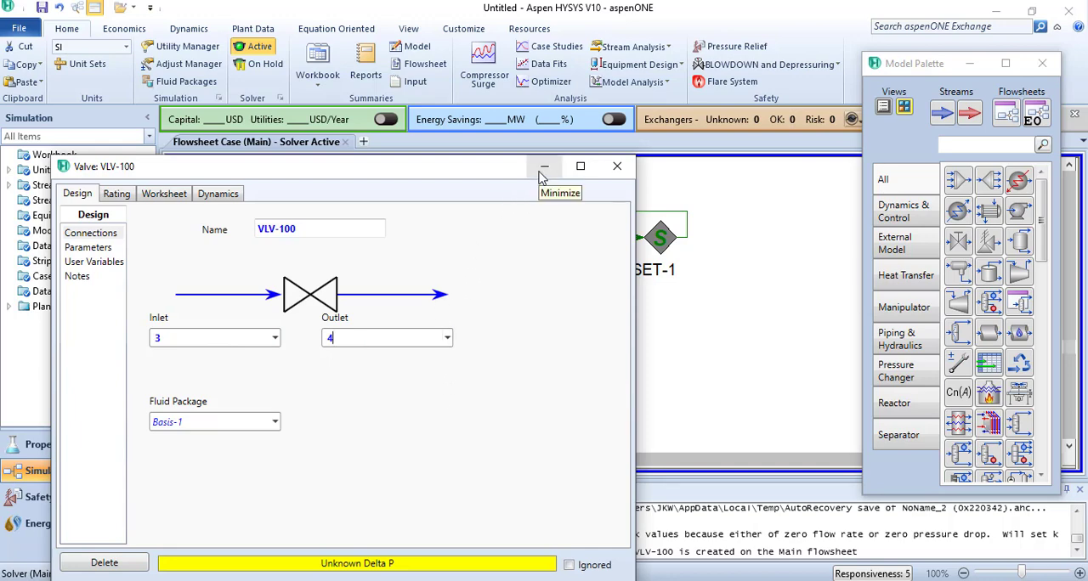
click(544, 167)
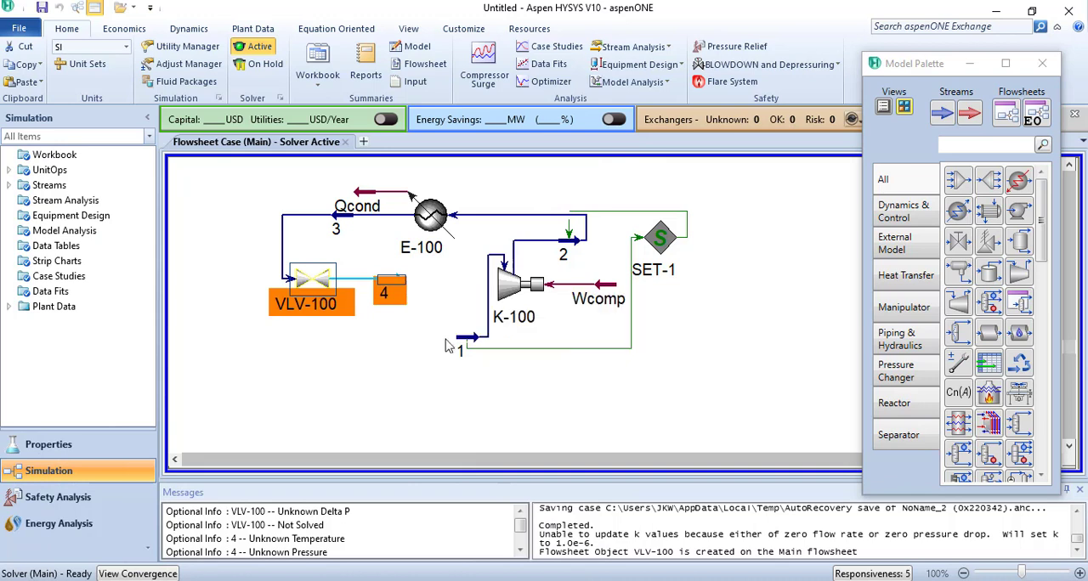
- Rotate the valve to a vertical orientation with its inlet on top, and move stream 4 directly beneath it
click(386, 289)
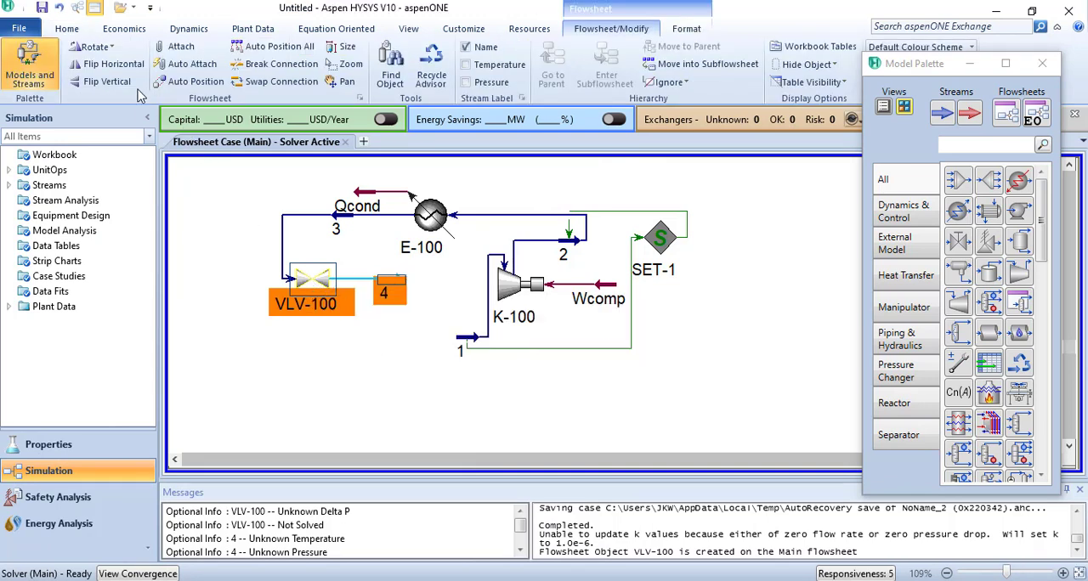
click(98, 49)
click(386, 350)
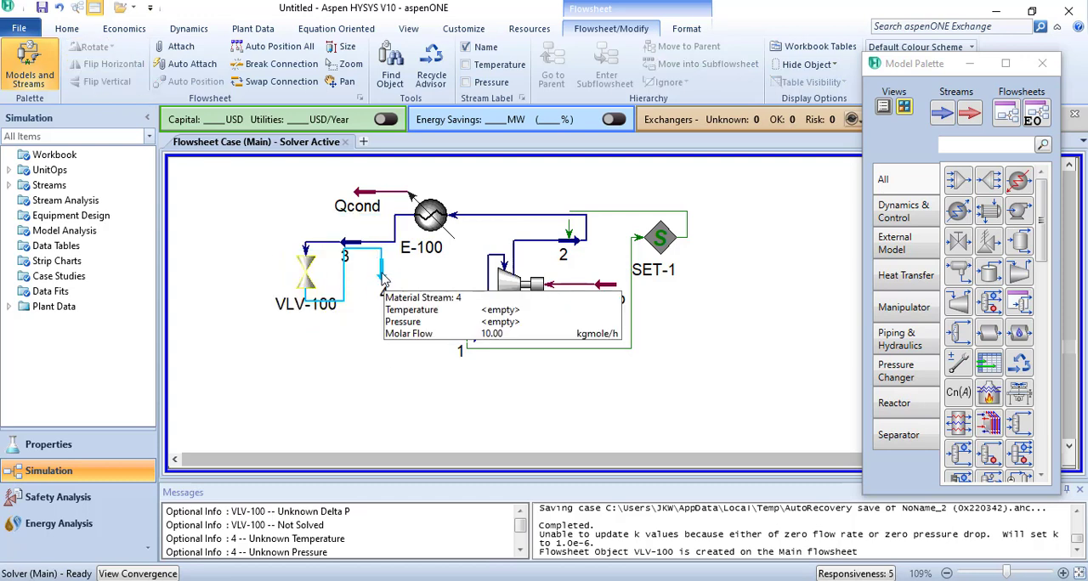
drag(382, 273, 323, 364)
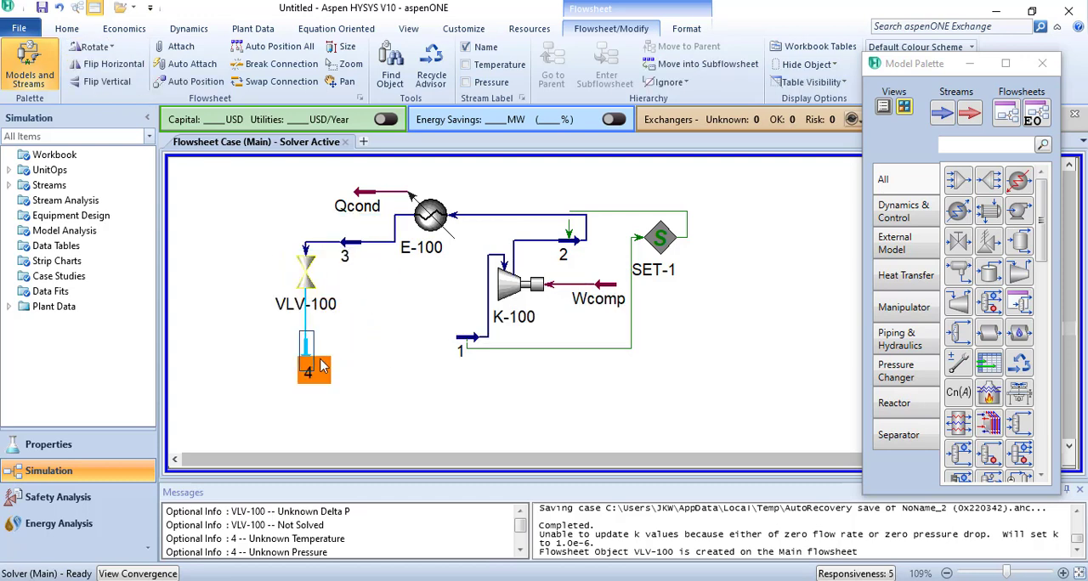
- Tidy the flowsheet by lowering stream 1, aligning stream 3 with the cooler outlet, and moving the compressor down and to the right
click(470, 347)
drag(470, 376, 470, 377)
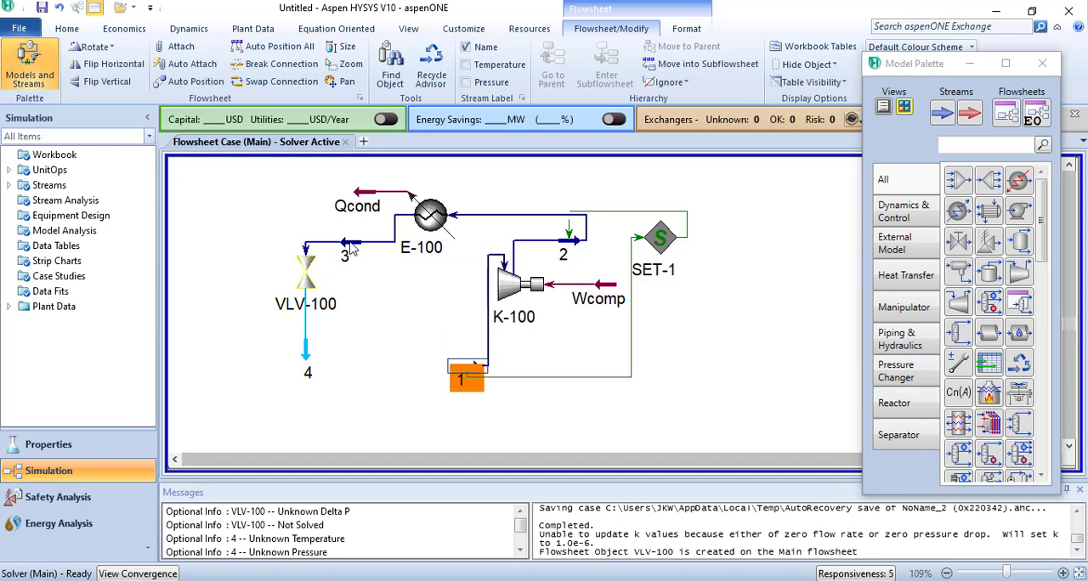
drag(351, 251, 330, 223)
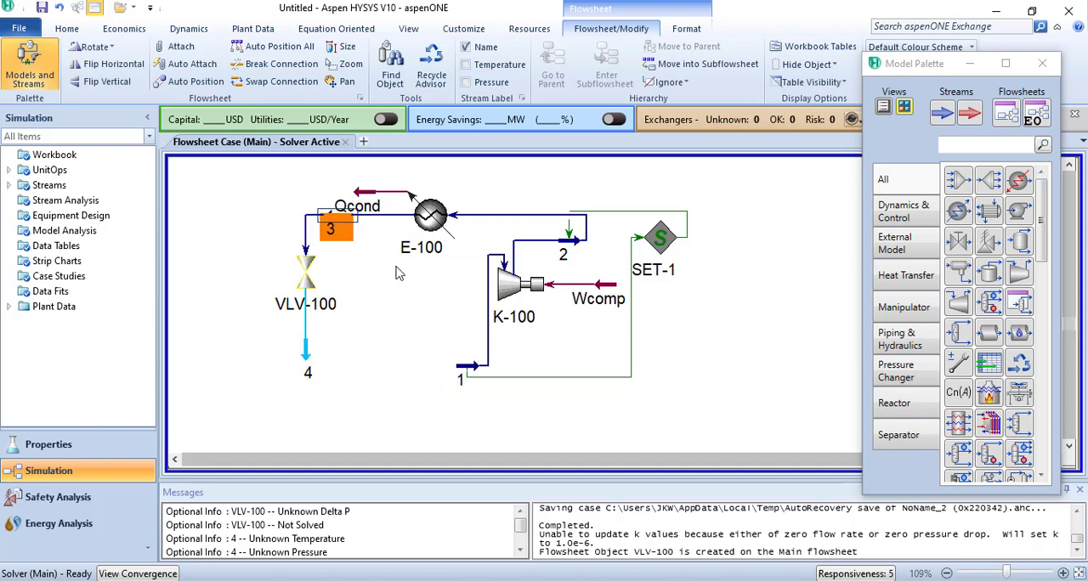
click(712, 380)
drag(519, 296, 573, 327)
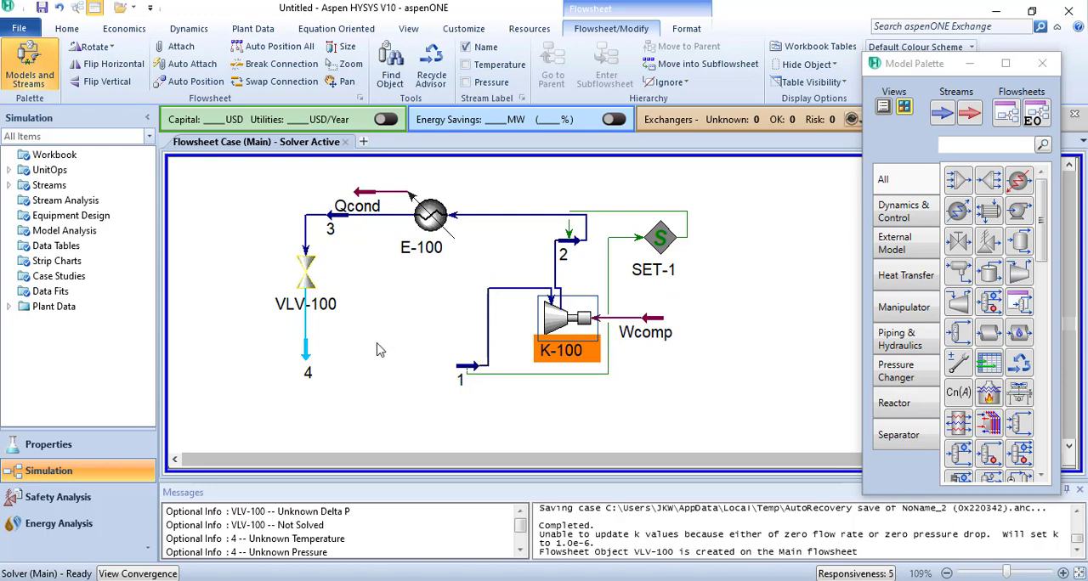
- Place a Set operation below the compressor and choose stream 4's Pressure as its target variable
click(308, 361)
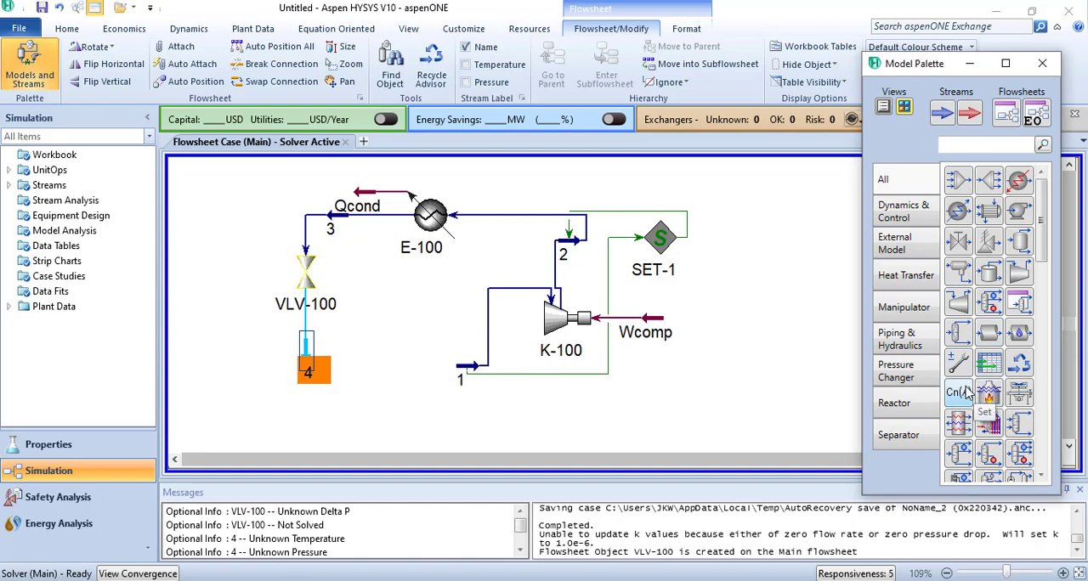
drag(966, 391, 600, 417)
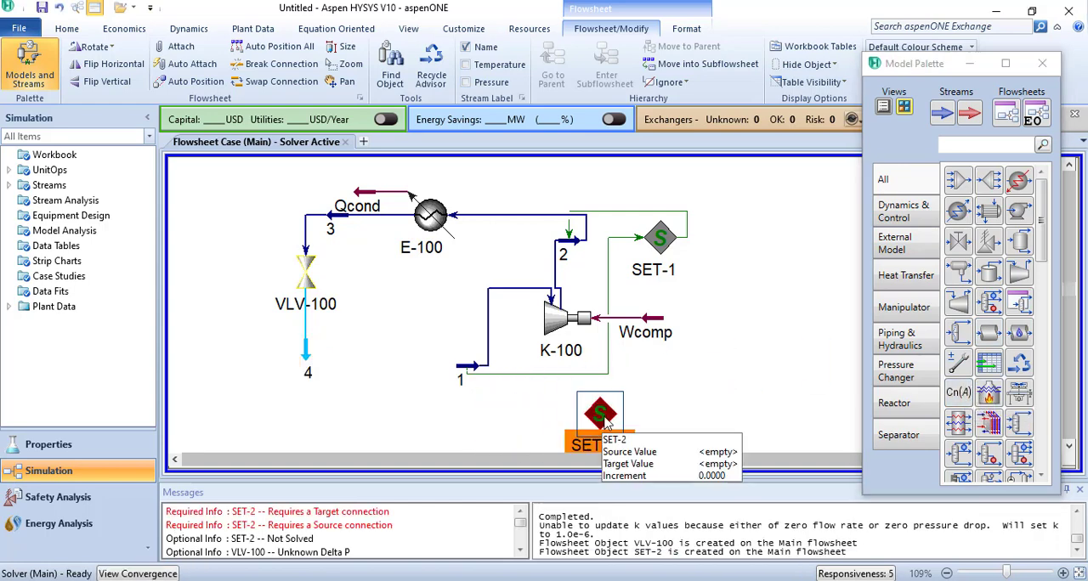
double_click(605, 421)
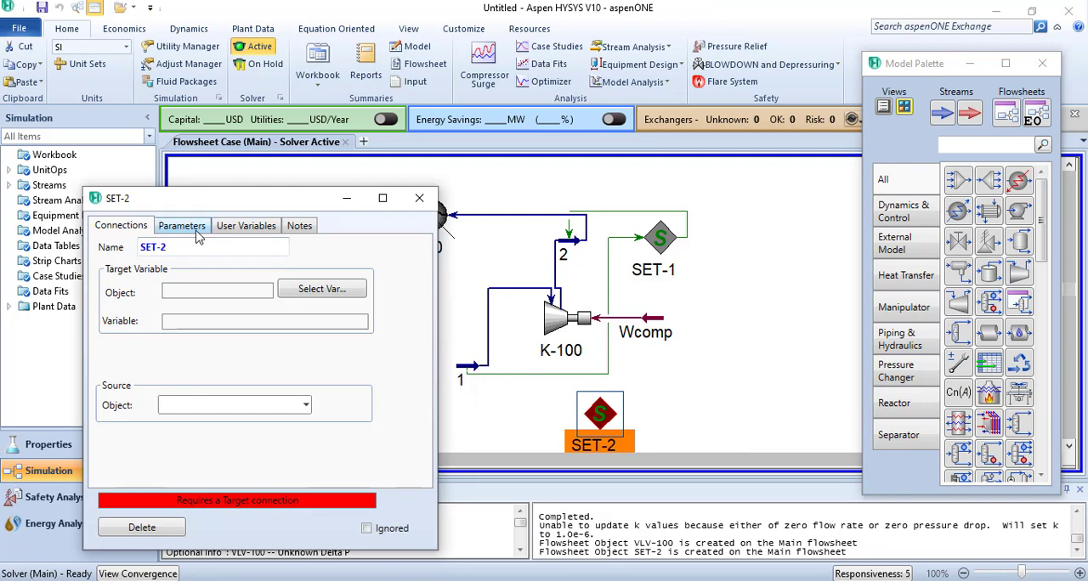
click(339, 294)
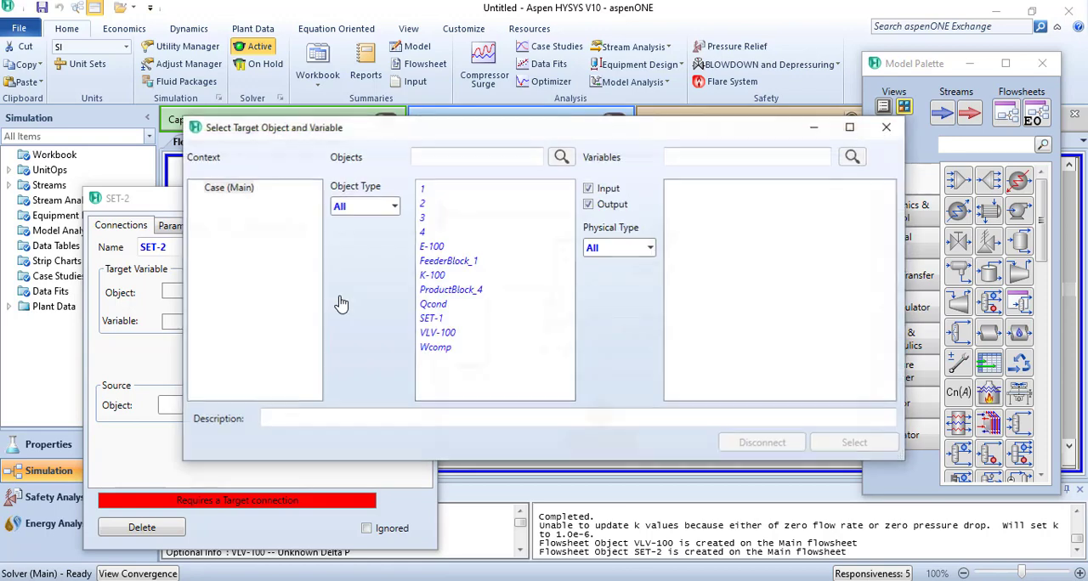
click(425, 234)
drag(889, 230, 888, 359)
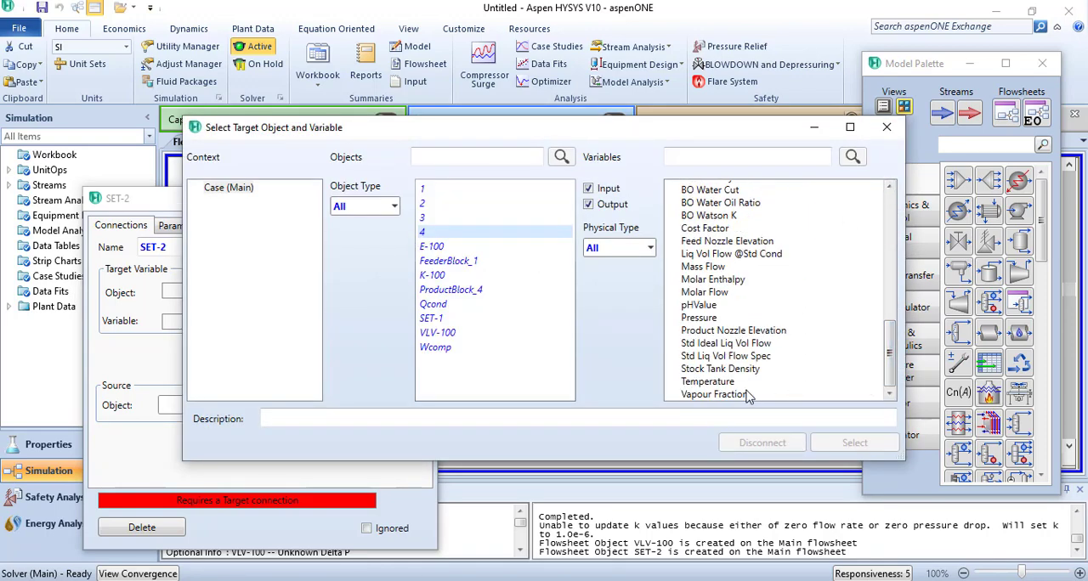
click(701, 318)
click(855, 443)
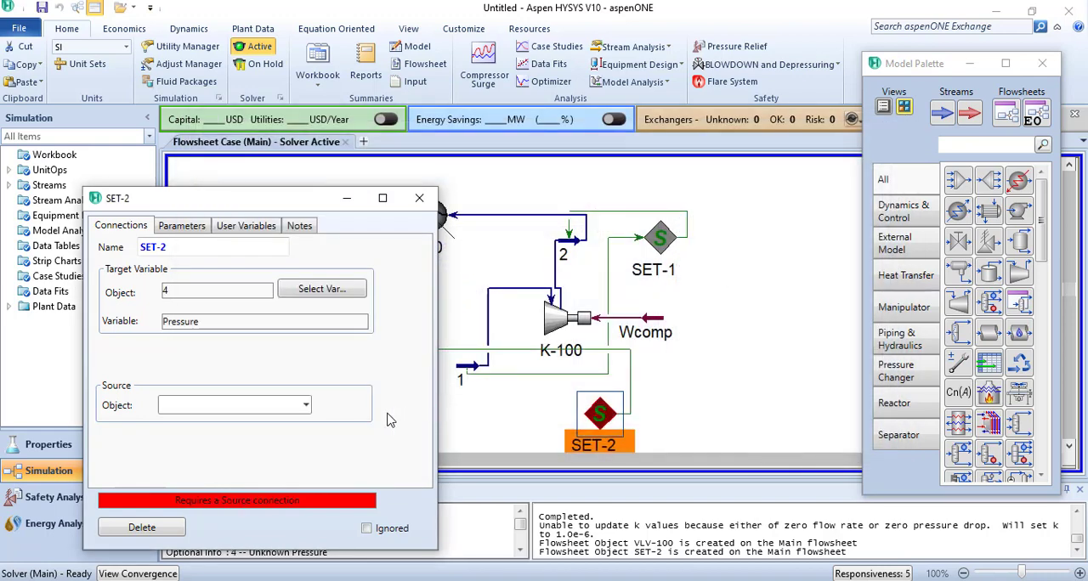
- Choose stream 1 as the source of the new Set operation, and check its multiplier and offset parameters
click(305, 405)
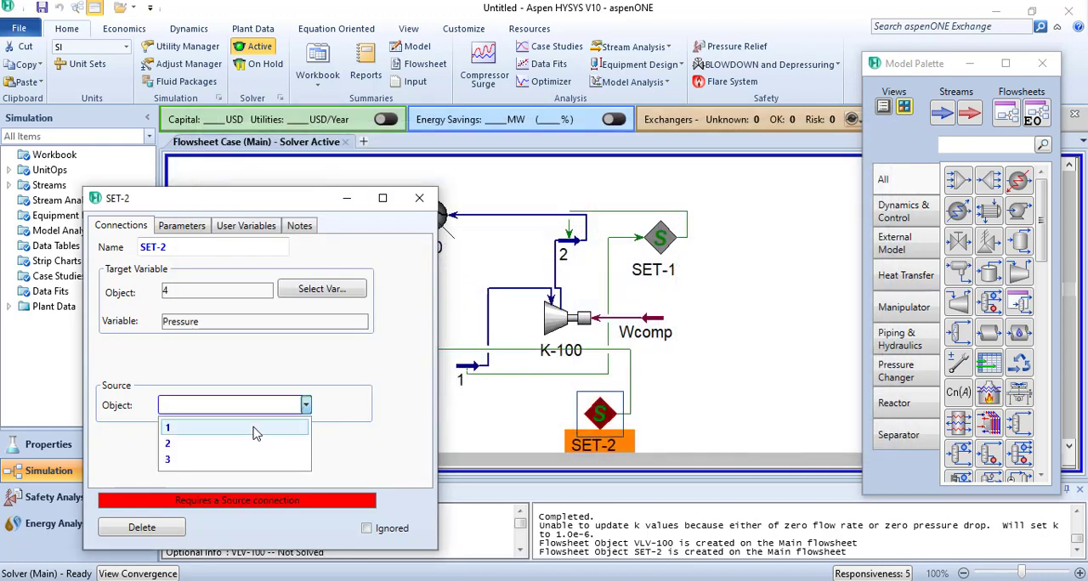
click(253, 432)
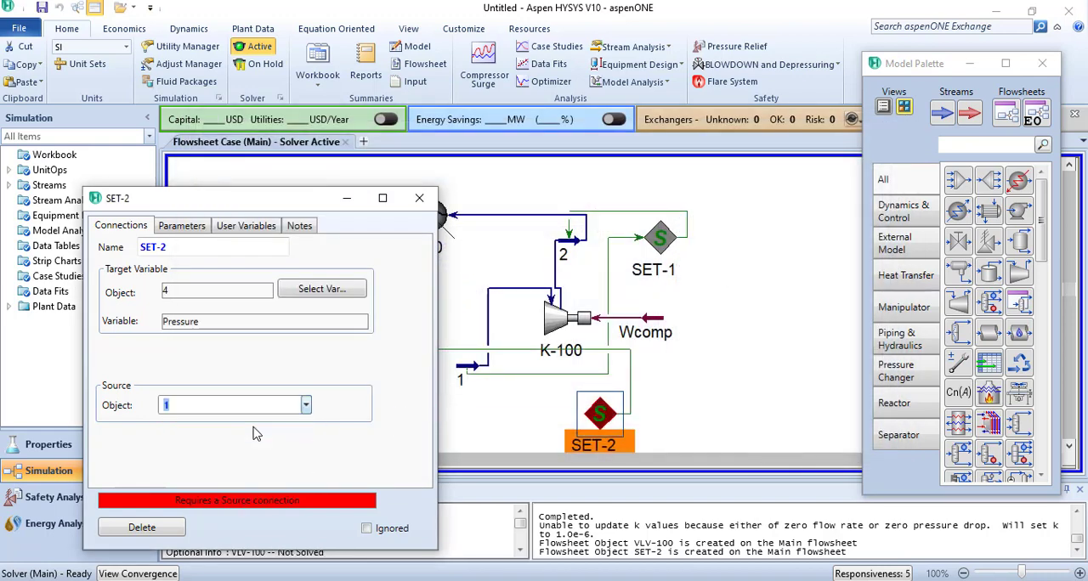
click(419, 198)
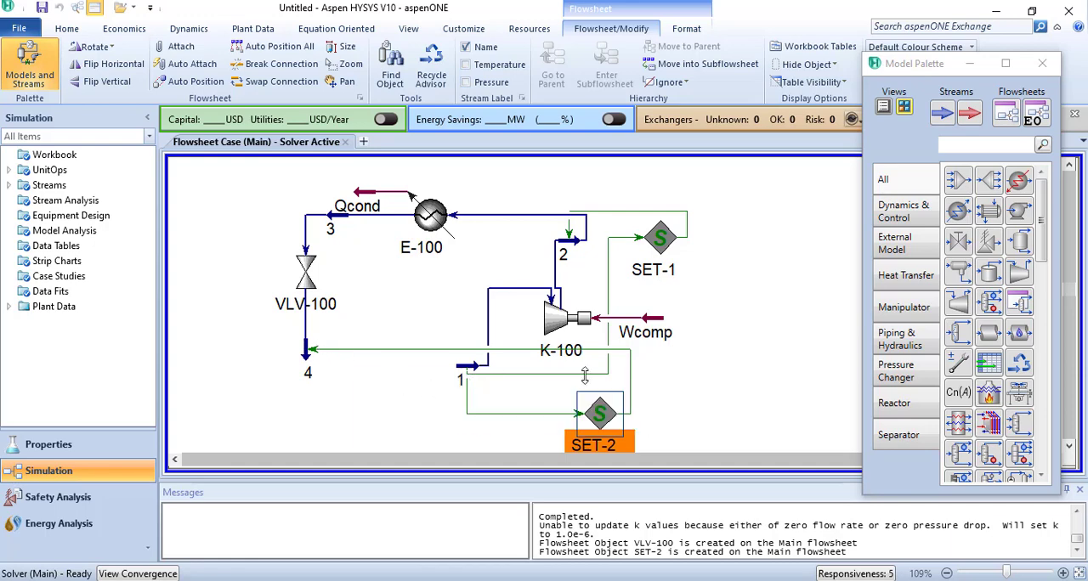
double_click(600, 414)
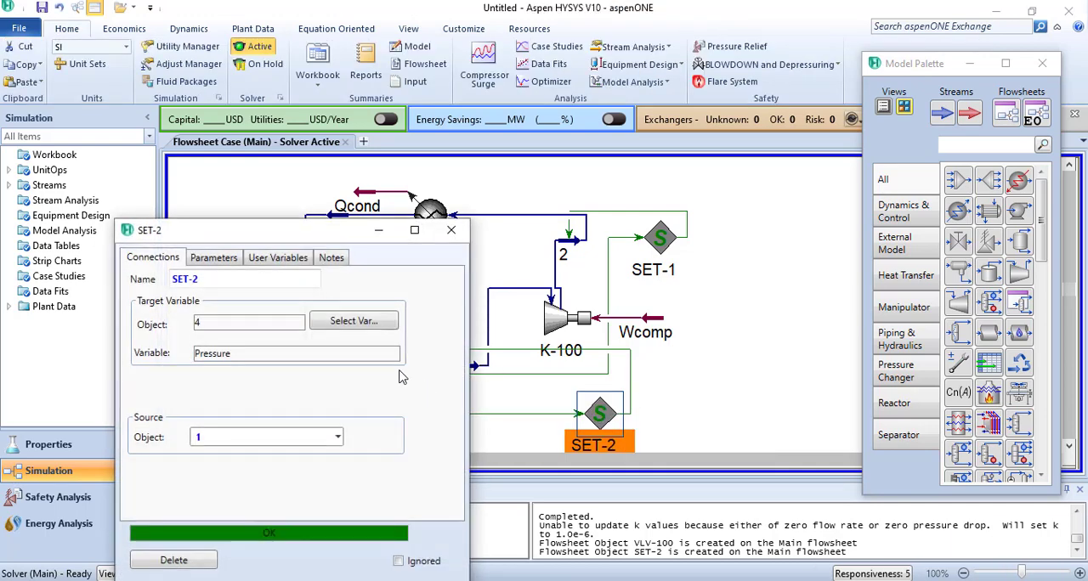
click(228, 262)
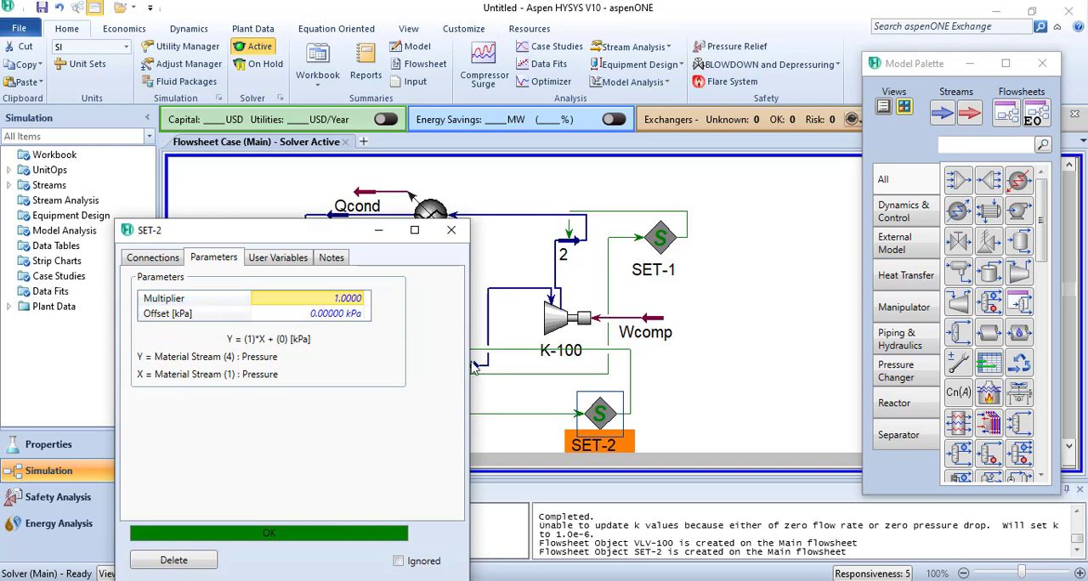
- Add a heater below the valve with stream 4 as inlet, stream 1 as outlet and Qevap as energy stream
click(450, 232)
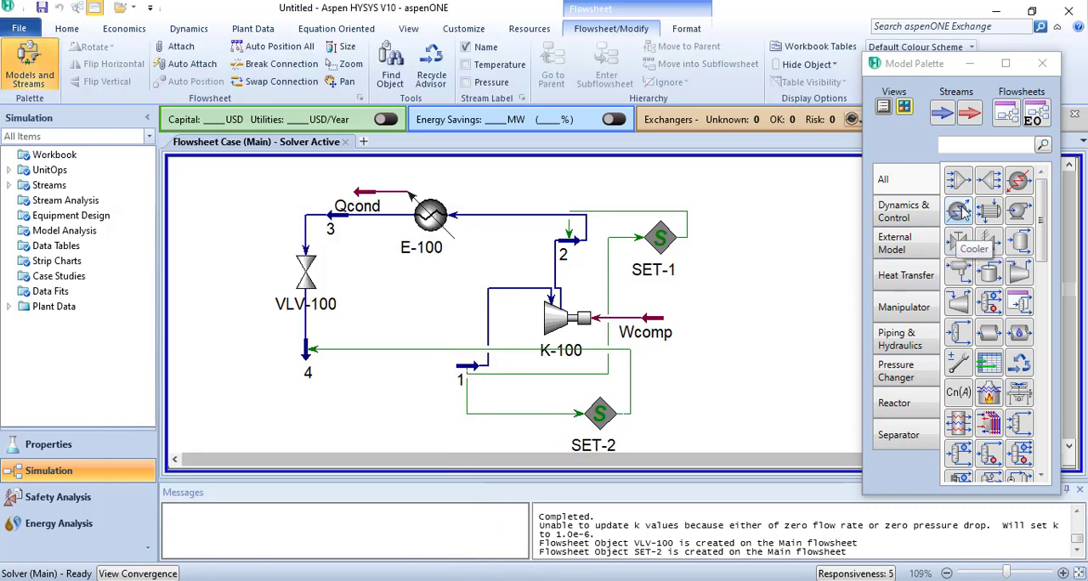
drag(1019, 185, 375, 384)
double_click(376, 376)
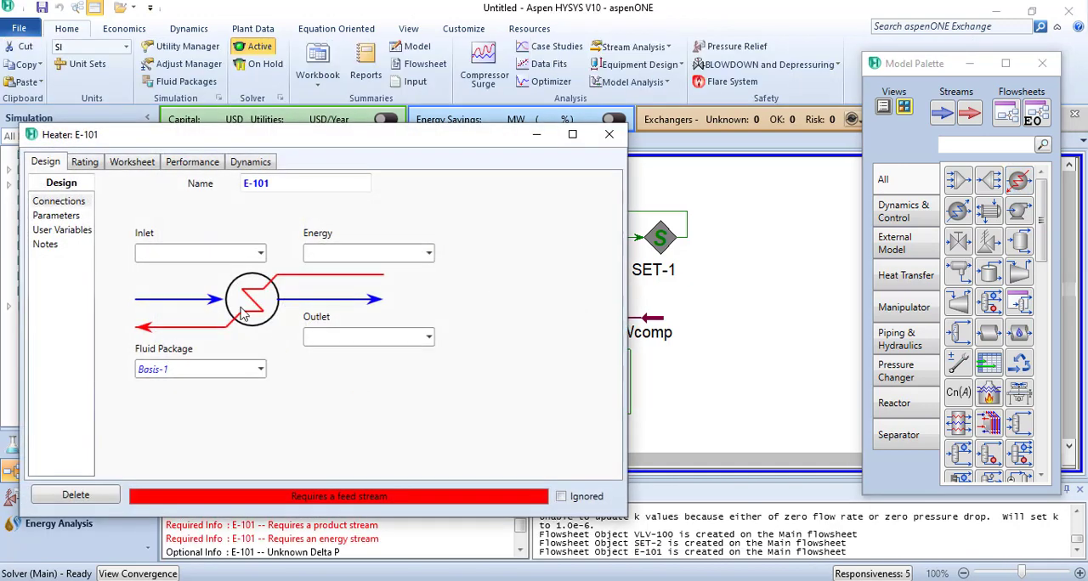
click(260, 254)
click(226, 324)
click(429, 337)
click(406, 361)
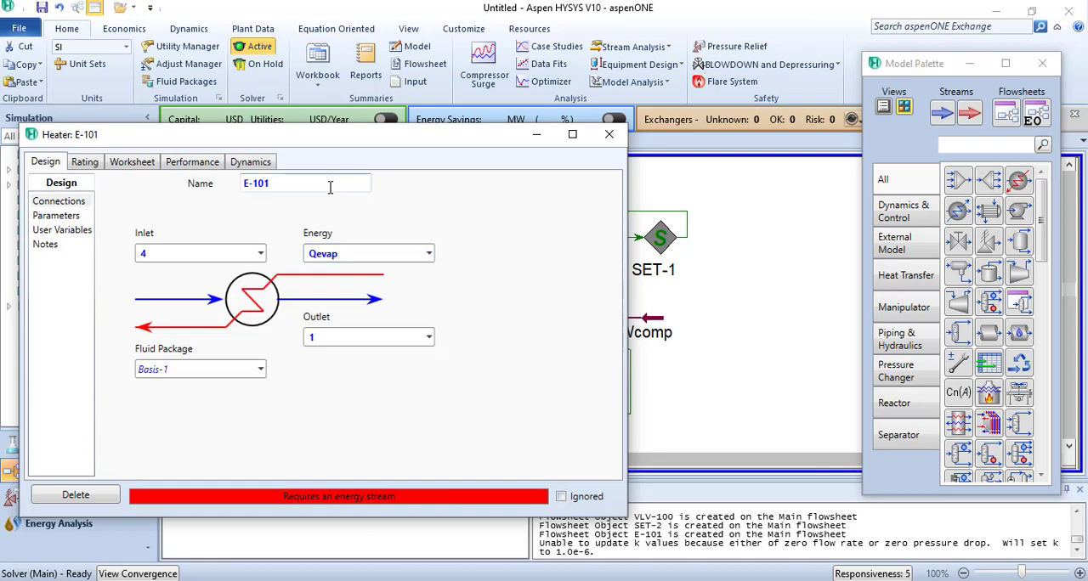
key(Return)
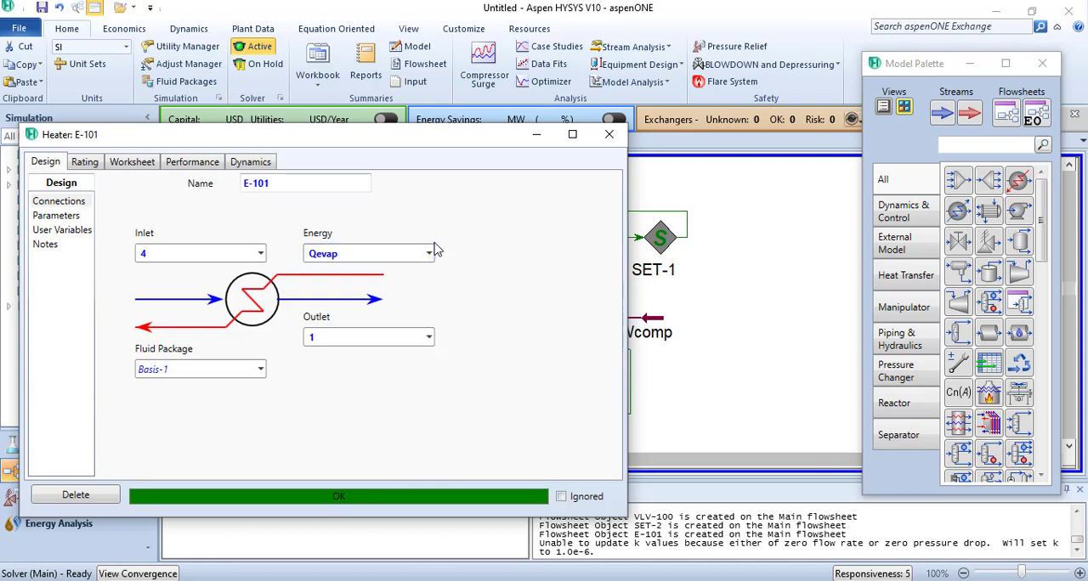
click(609, 135)
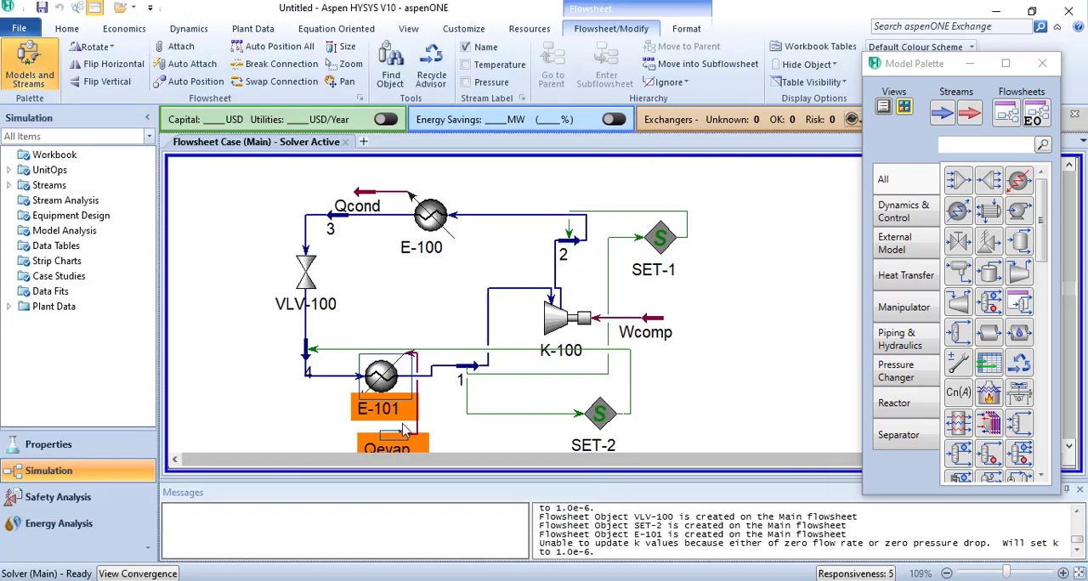
click(439, 435)
mouse_move(399, 441)
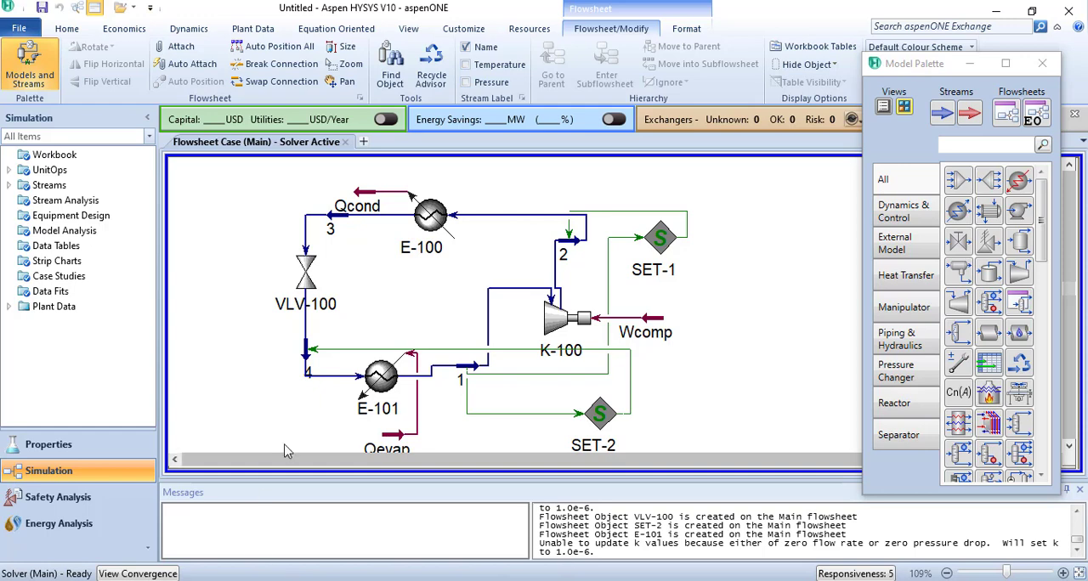
- Examine the conditions of streams 3 and 4, and check the chiller diagram in the PowerPoint presentation for comparison
double_click(329, 227)
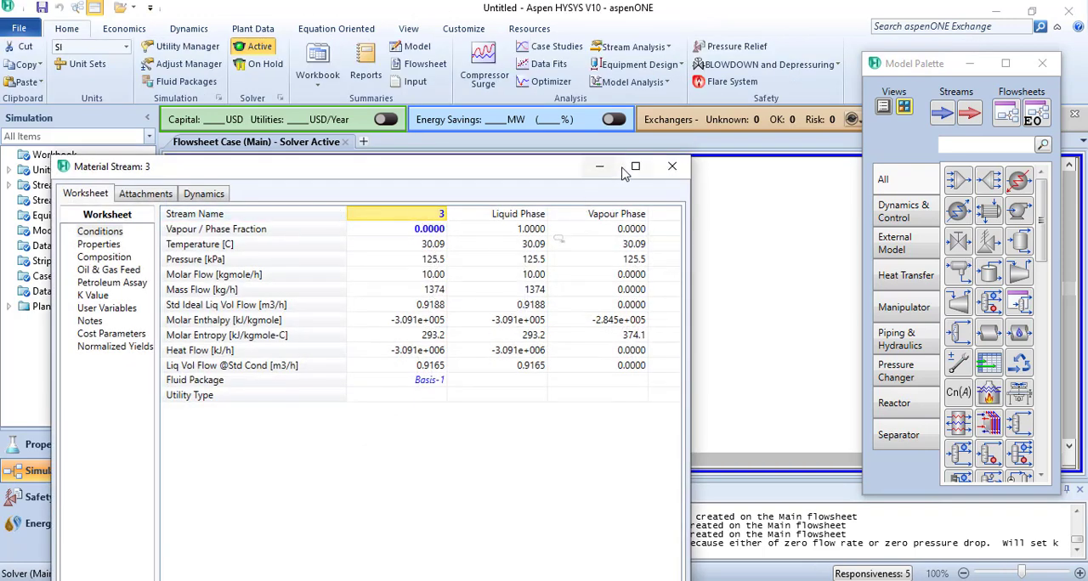
click(672, 166)
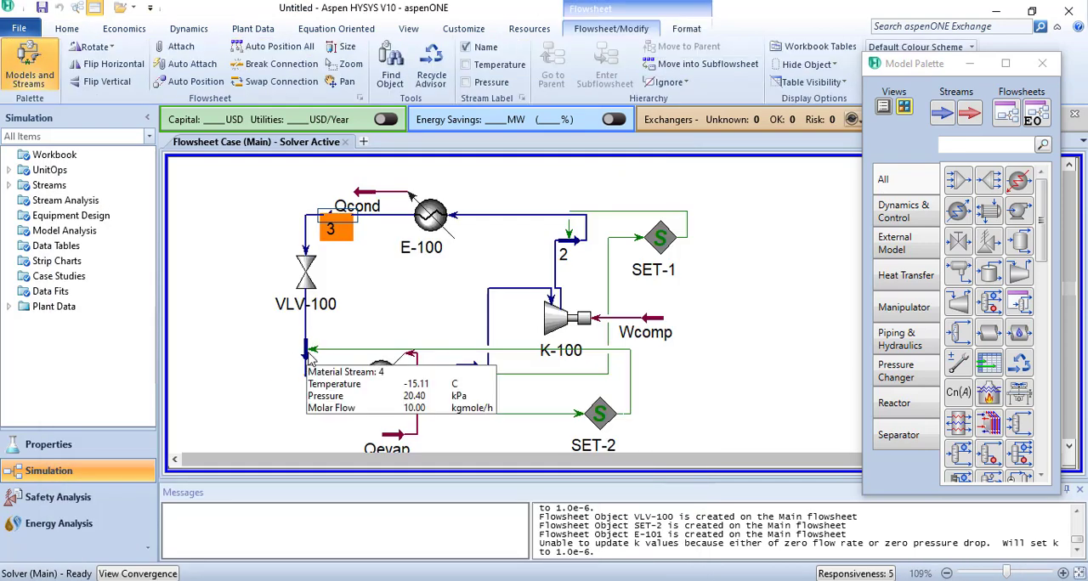
double_click(309, 352)
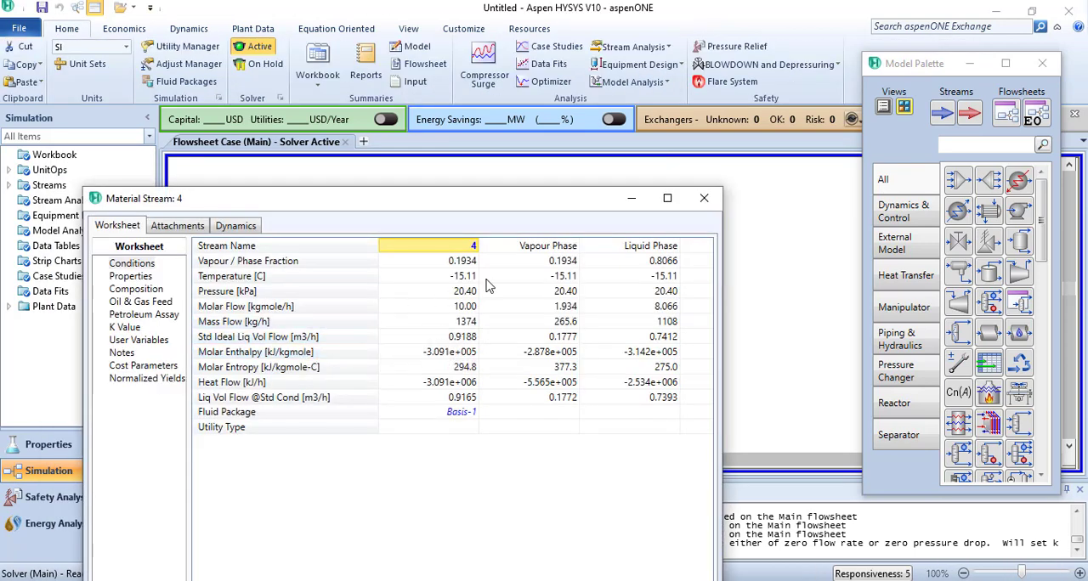
mouse_move(468, 279)
click(396, 571)
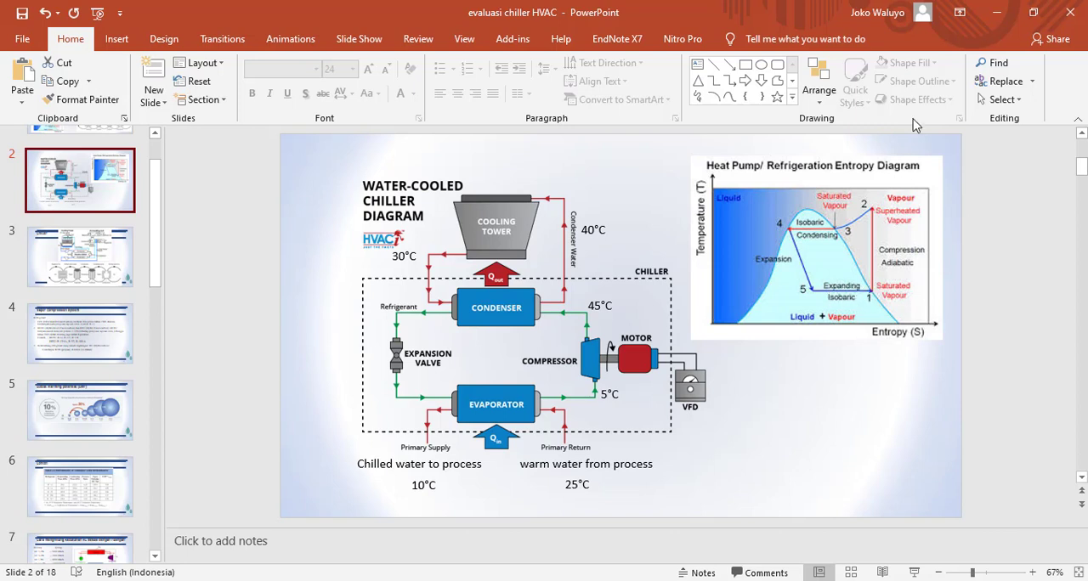
click(996, 12)
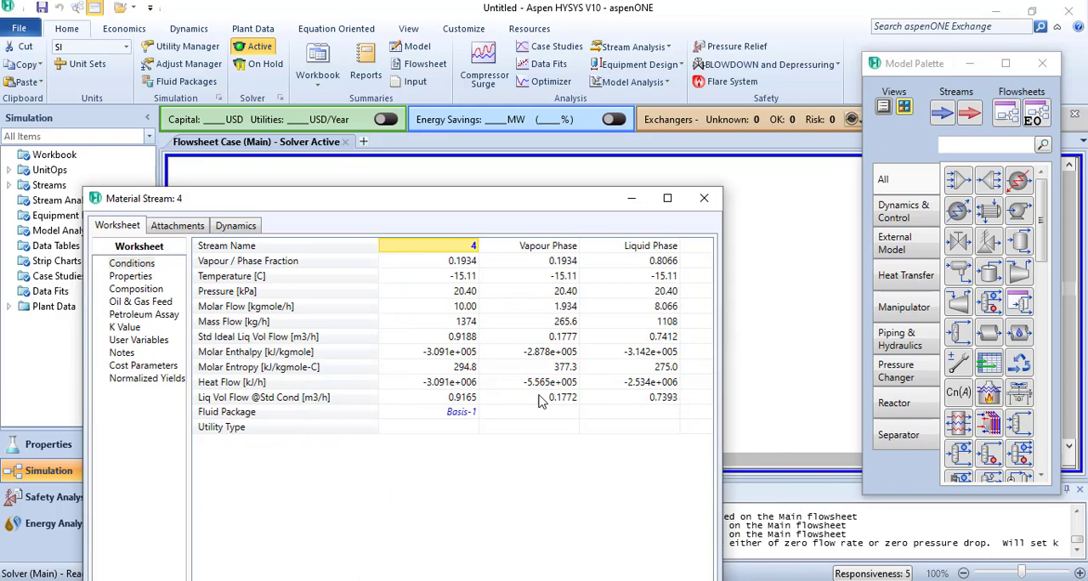
click(704, 198)
click(689, 394)
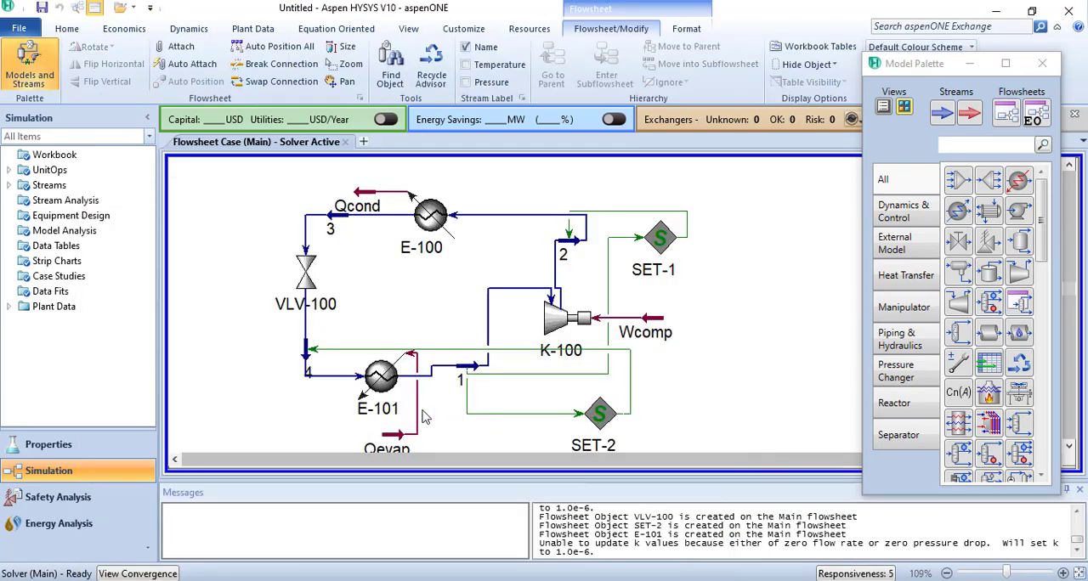
- Show the property table of stream 4 on the flowsheet and move it clear of the equipment
right_click(308, 357)
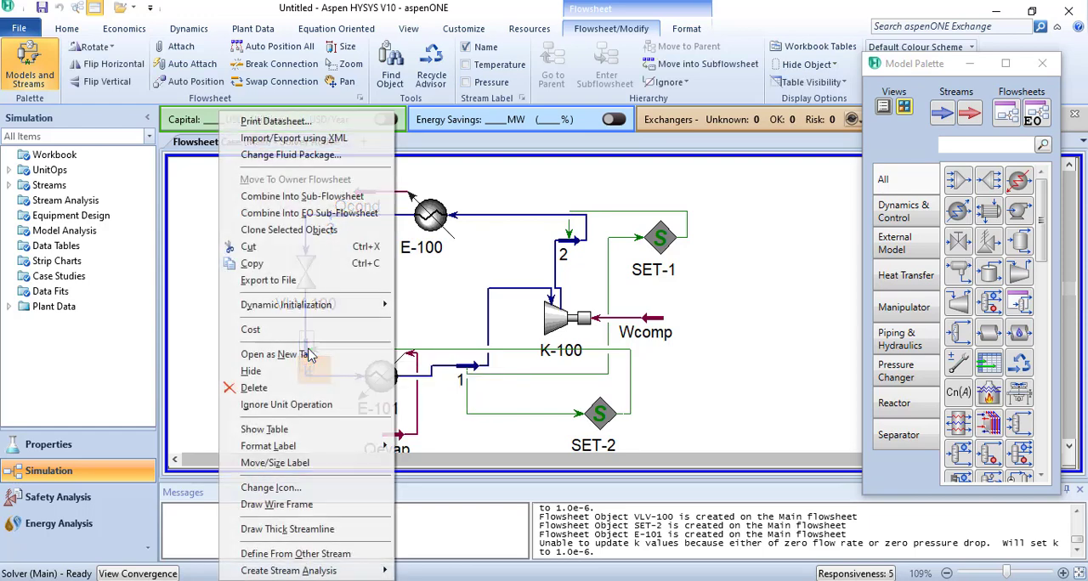
click(306, 431)
drag(334, 410, 189, 376)
- Remove Pressure and Molar Flow from stream 4's table and hide its name, labels and border
double_click(212, 383)
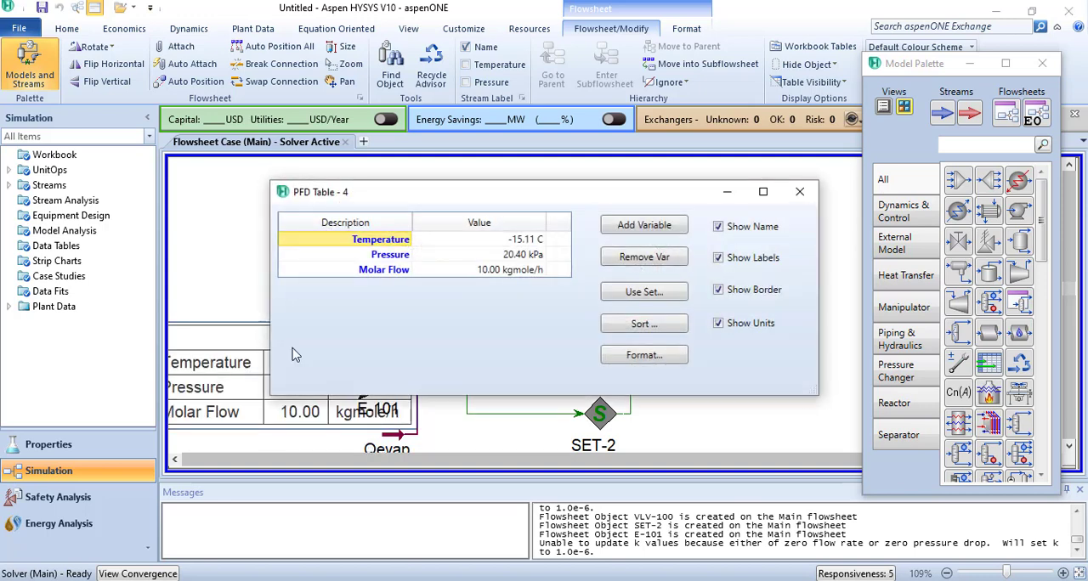
click(399, 257)
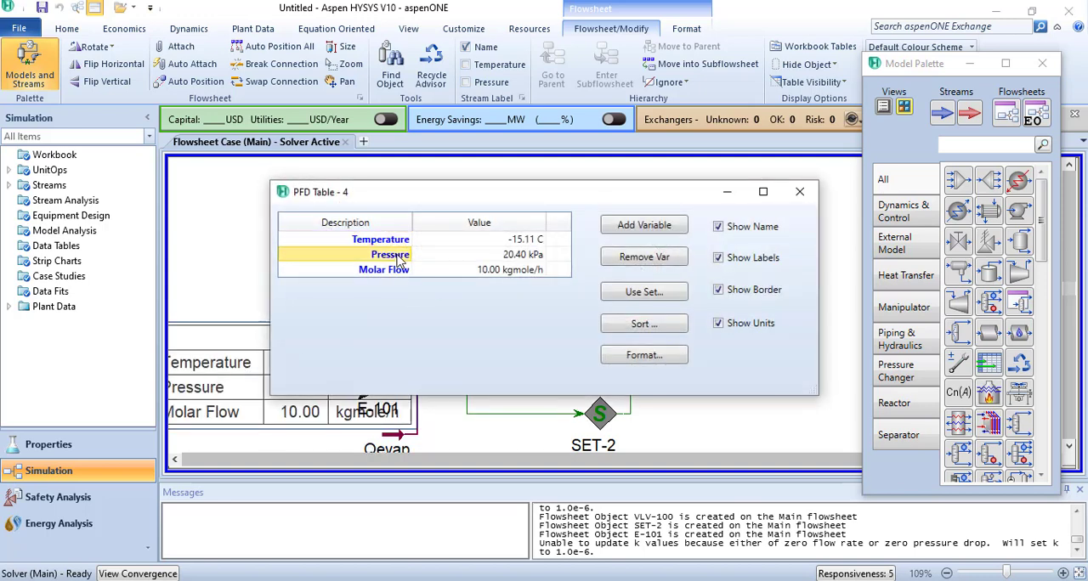
click(653, 261)
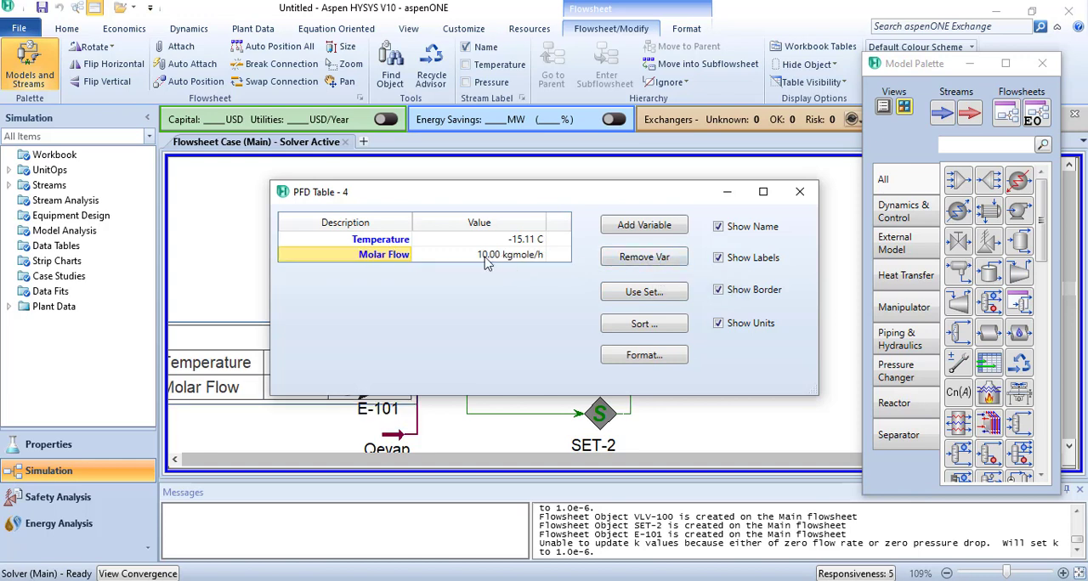
click(612, 264)
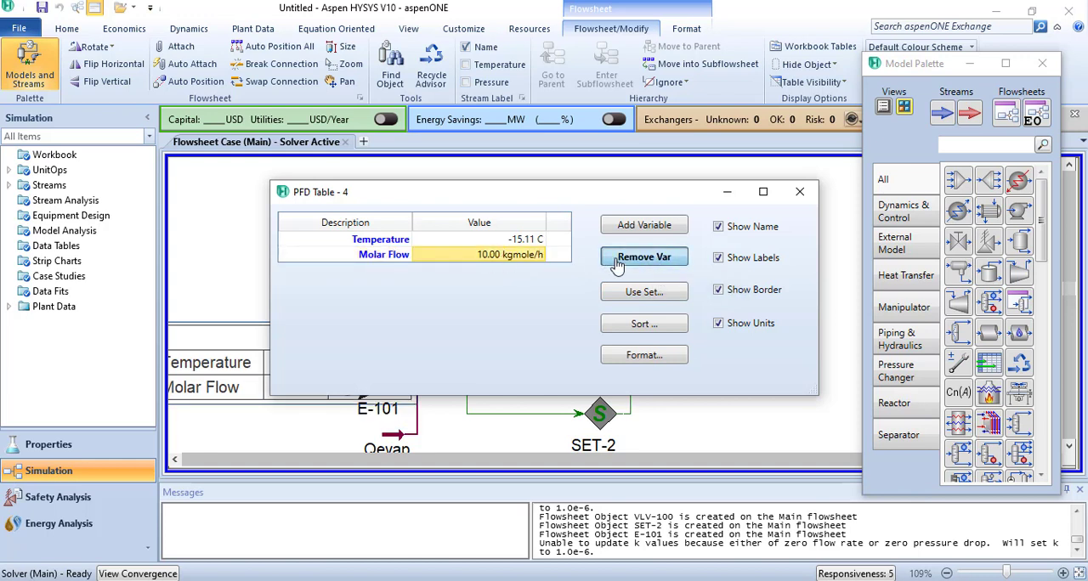
click(719, 230)
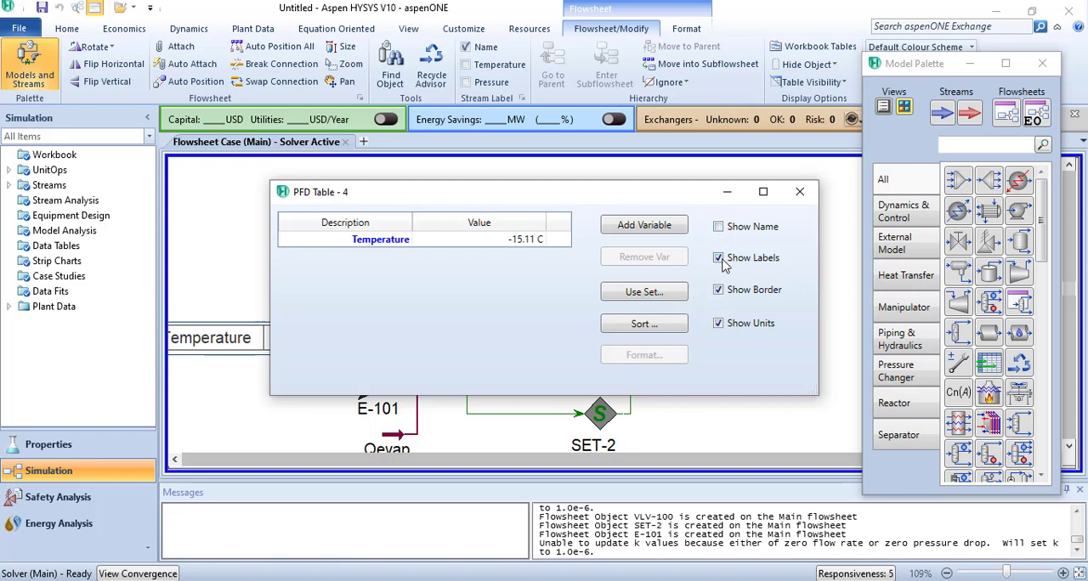
click(719, 259)
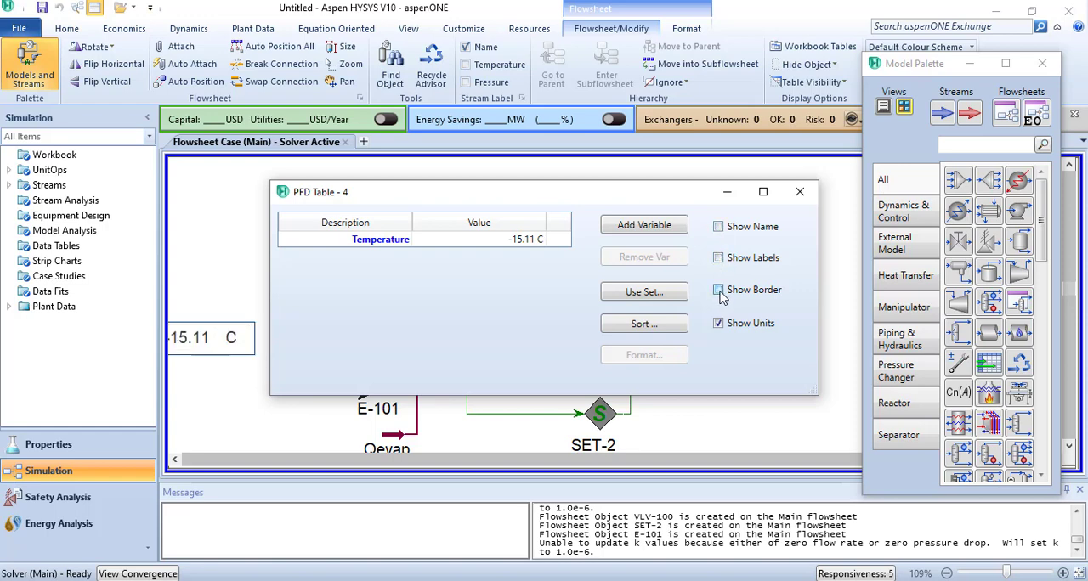
click(800, 192)
- Position the temperature-only table directly beside stream 4
drag(159, 374, 165, 372)
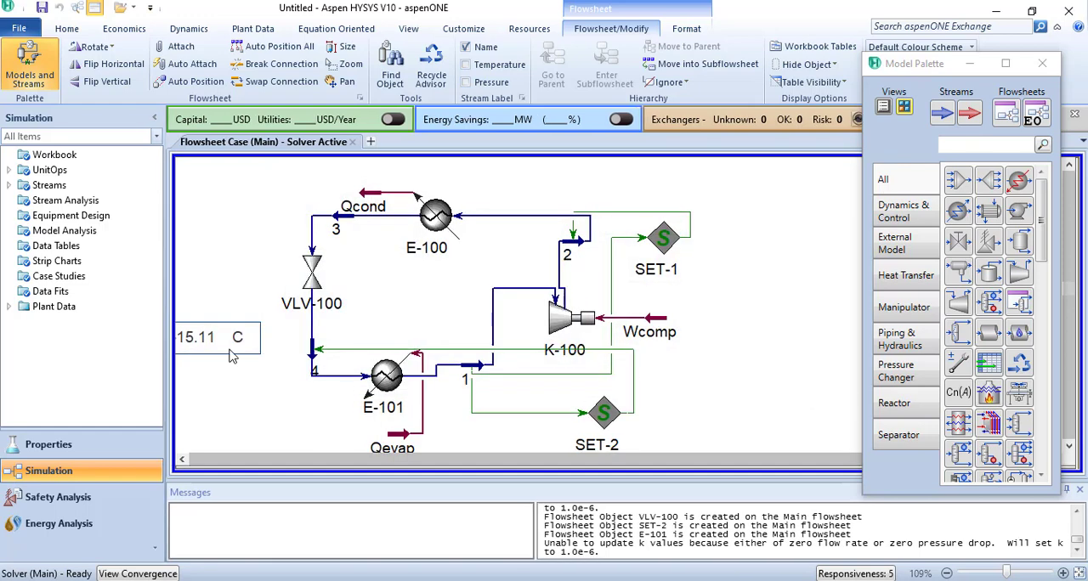
drag(215, 340, 266, 342)
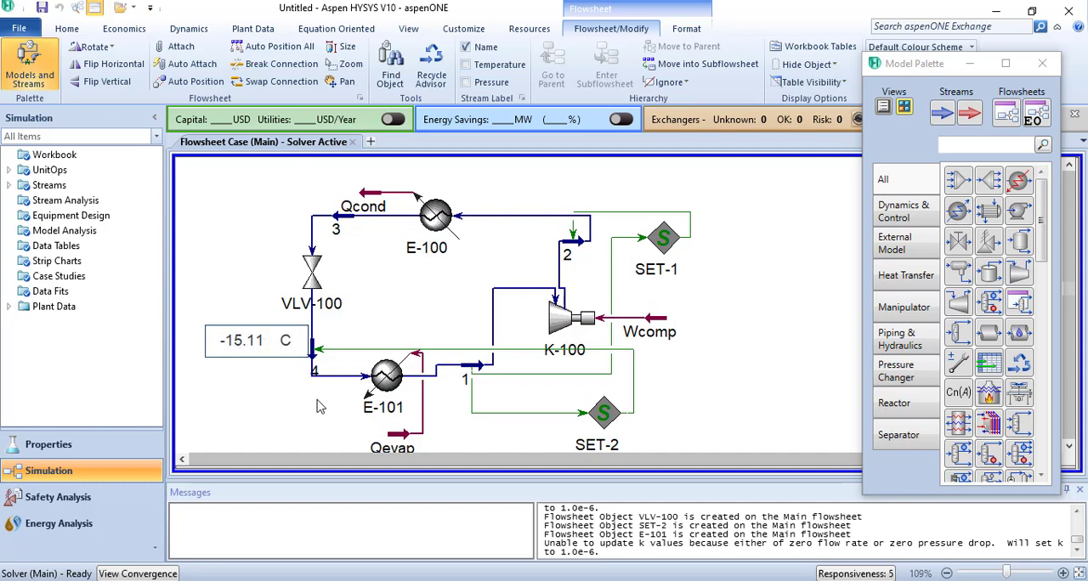
click(272, 415)
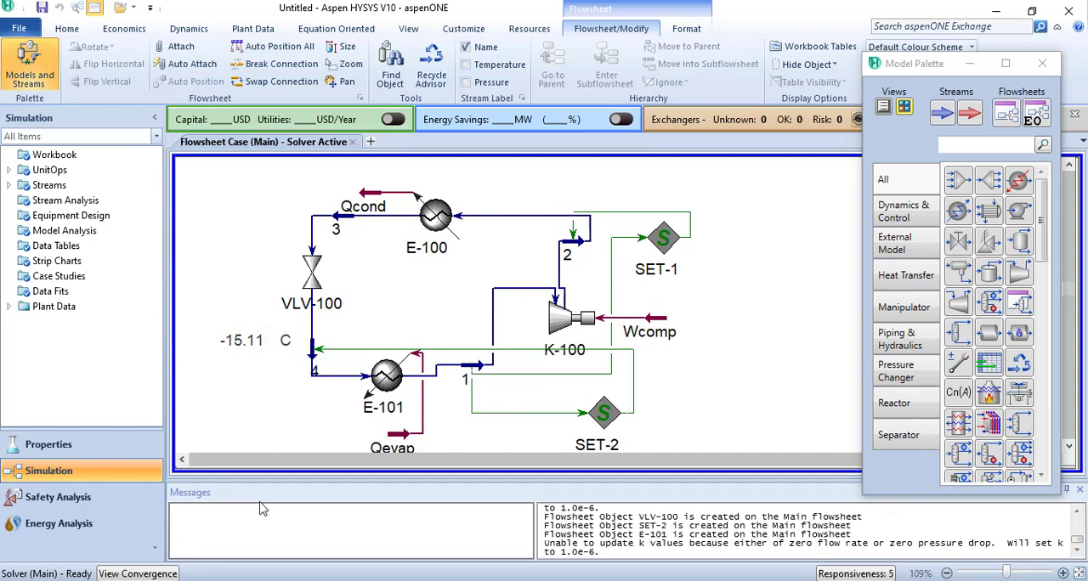
- Show the Wcomp energy stream's table beside the stream, clear the Model Palette away, and open the table's settings
click(669, 323)
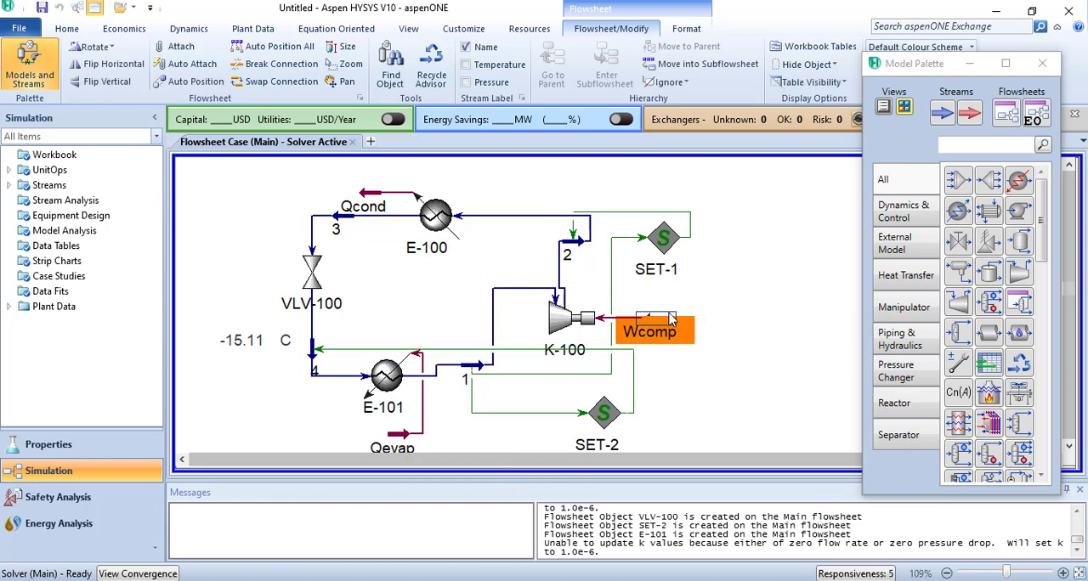
click(673, 341)
click(667, 320)
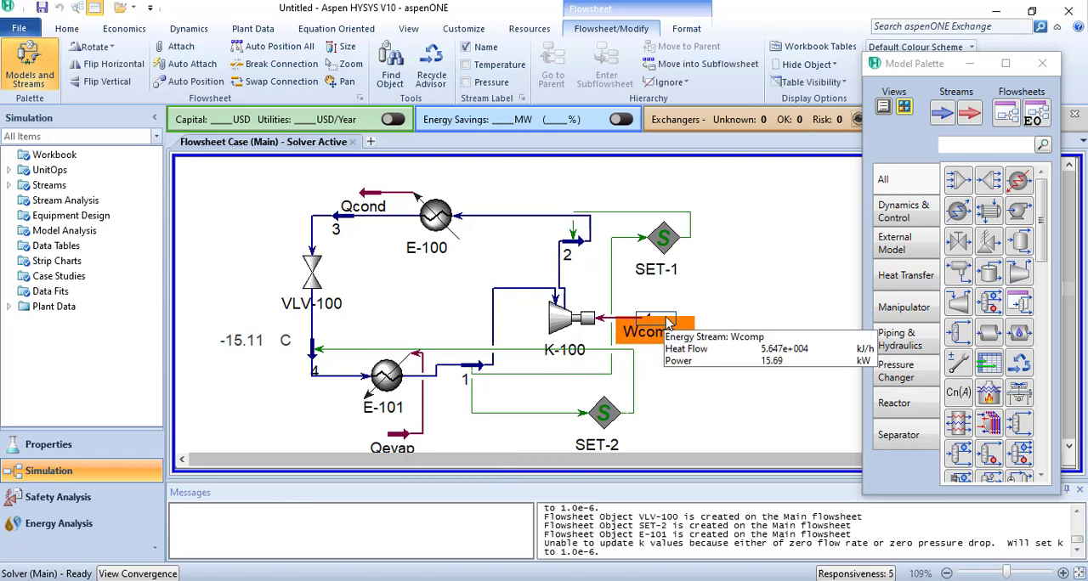
right_click(667, 324)
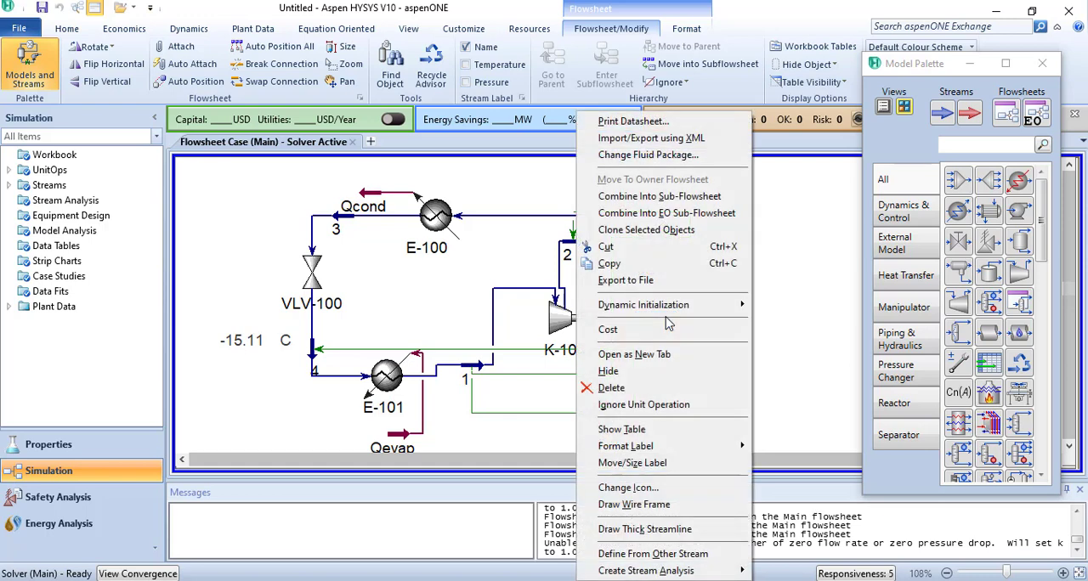
click(657, 430)
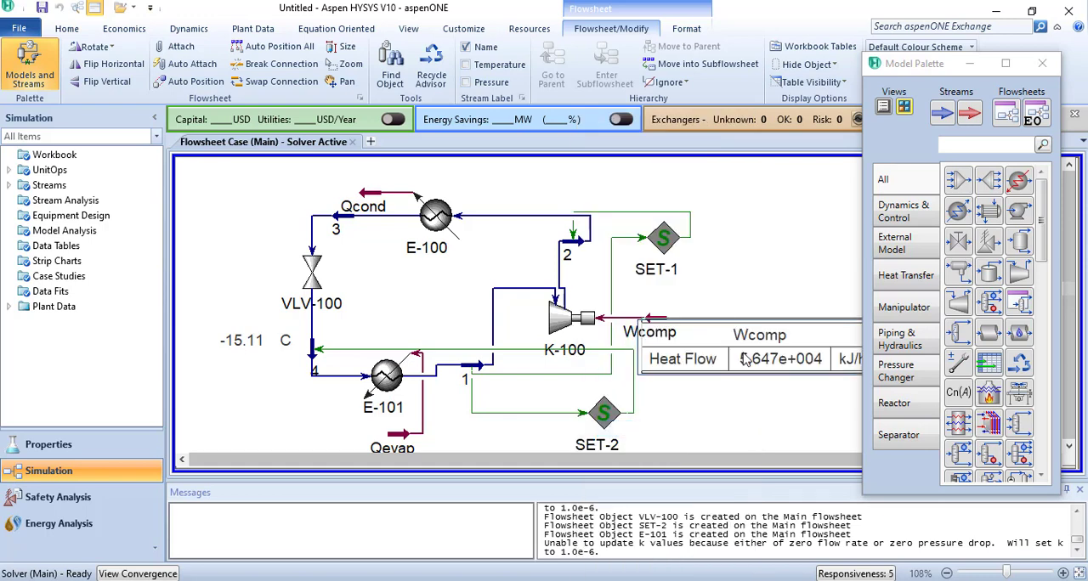
drag(744, 364, 781, 337)
click(1042, 63)
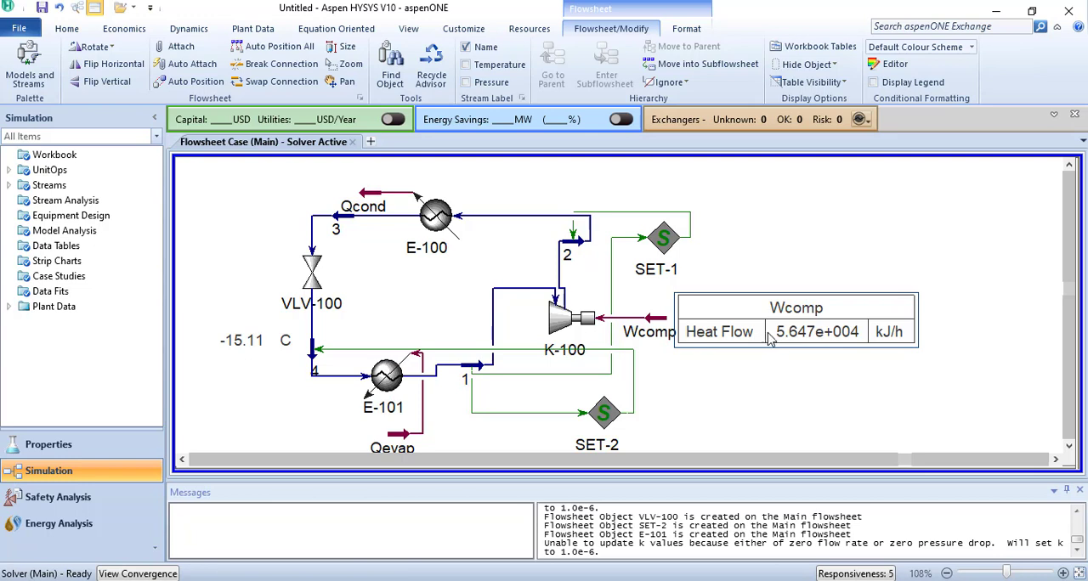
drag(769, 338, 776, 338)
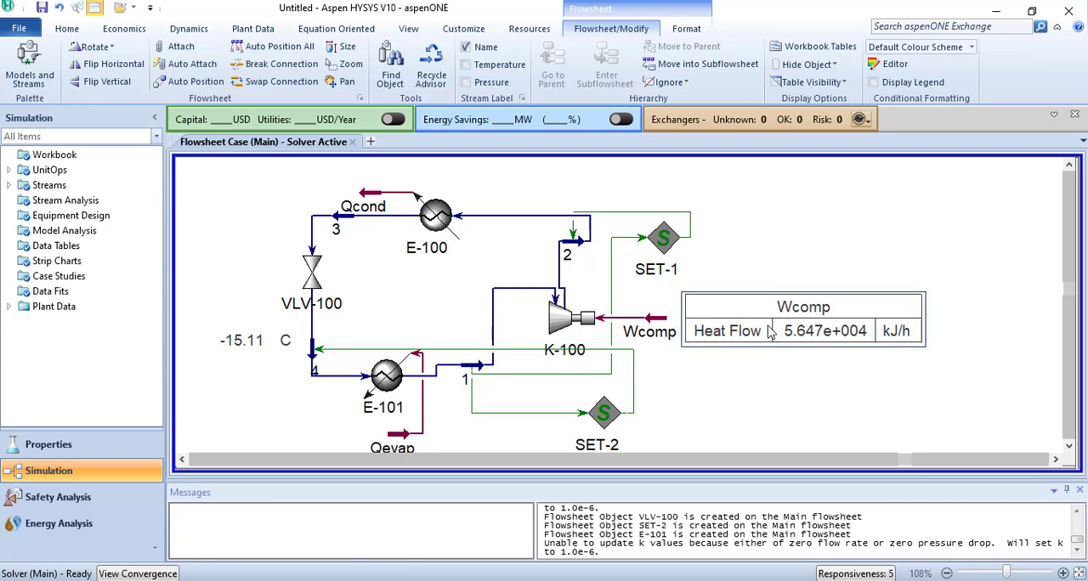
double_click(768, 331)
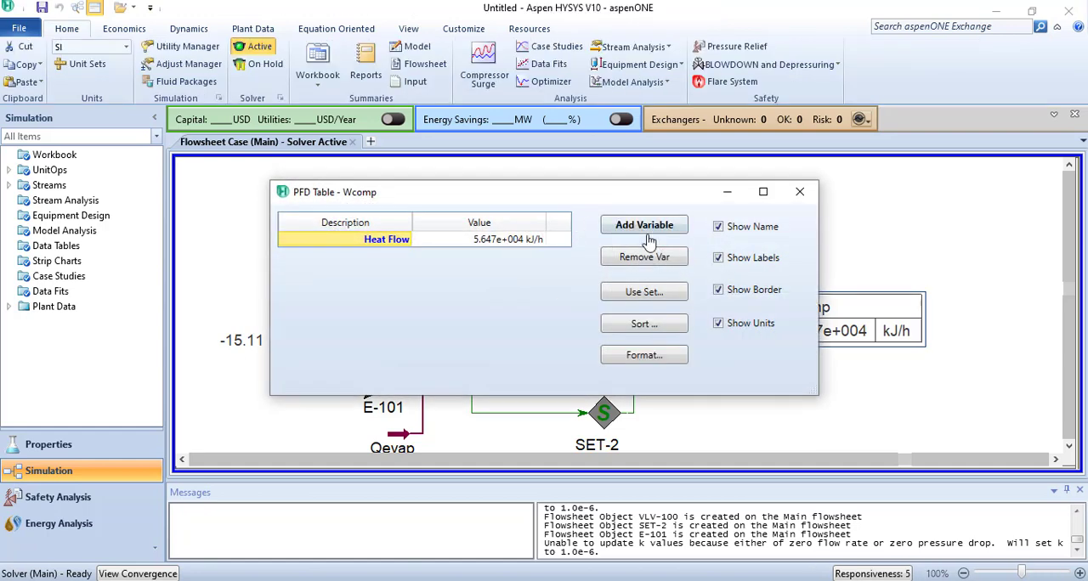
click(644, 226)
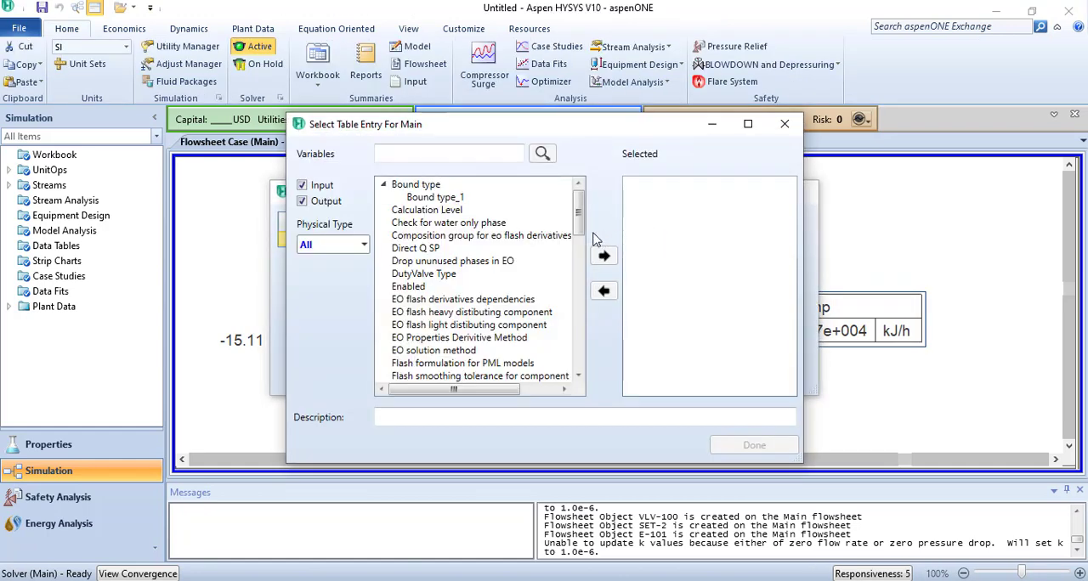
scroll(442, 264, down, 6)
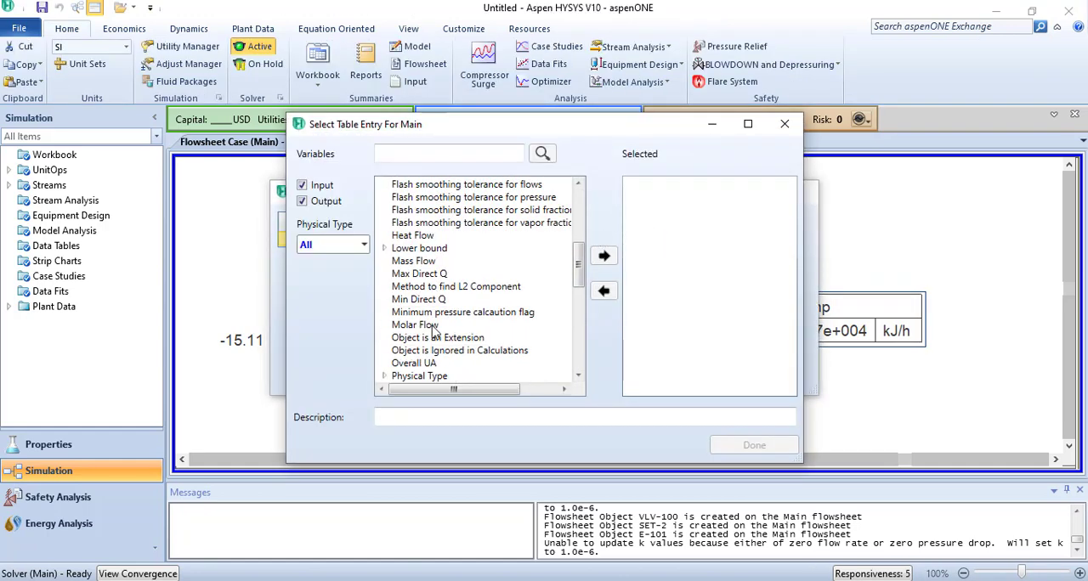
scroll(433, 332, up, 1)
scroll(433, 330, up, 1)
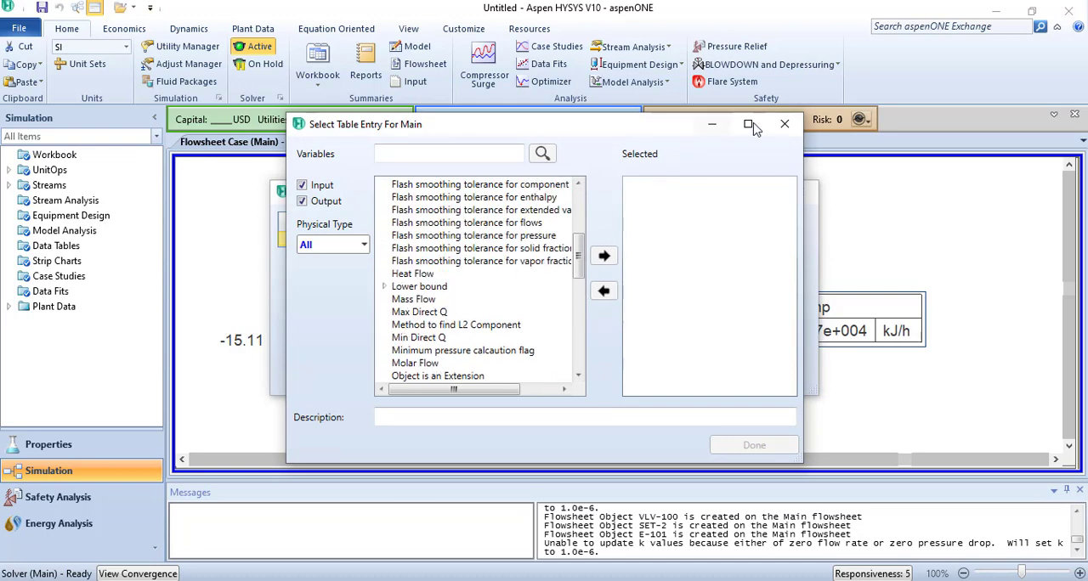
click(784, 124)
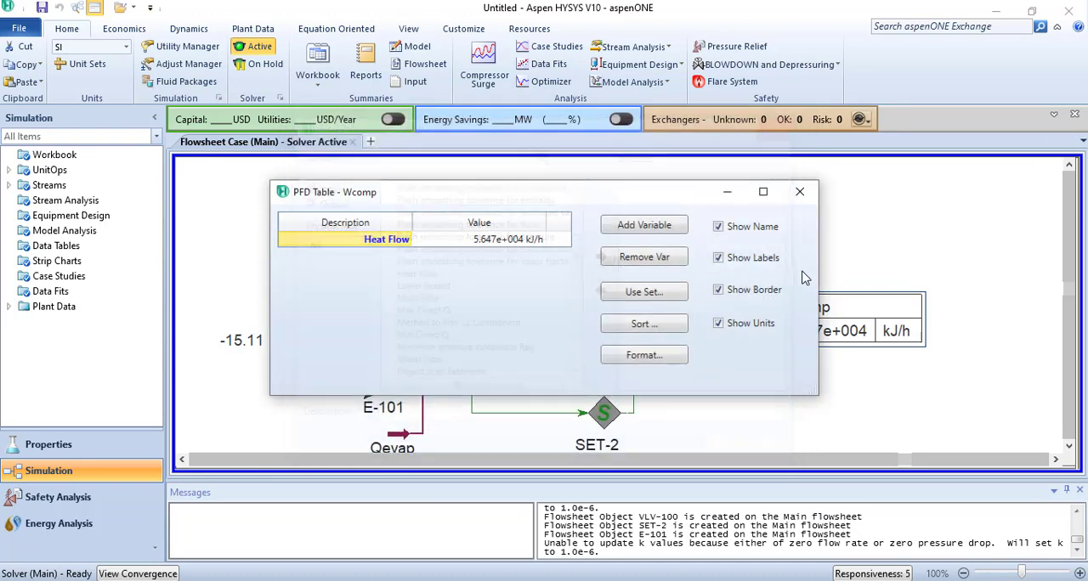
- Add the Power variable to the Wcomp stream's flowsheet table
click(630, 232)
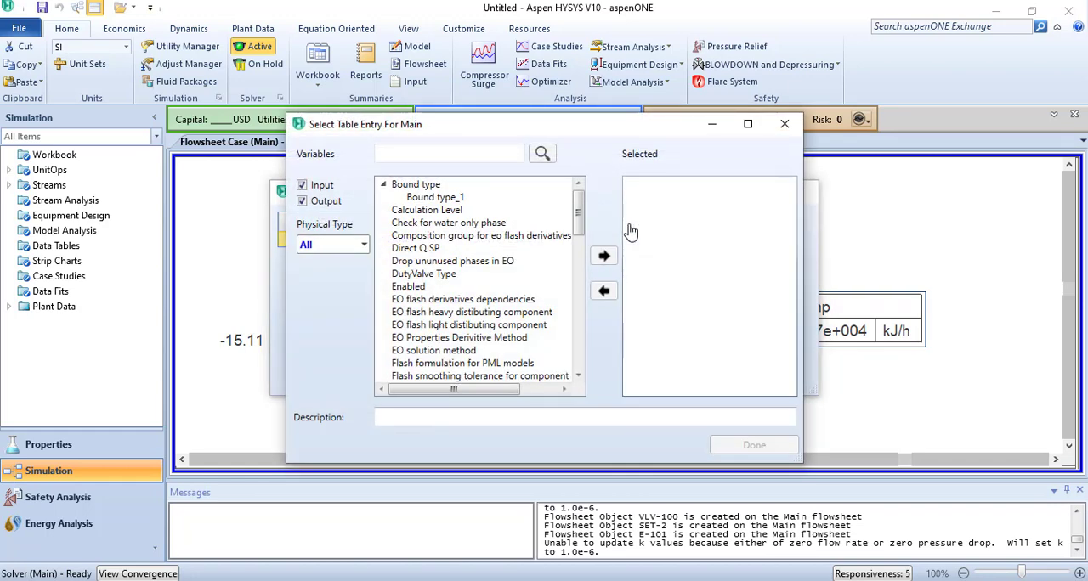
click(441, 153)
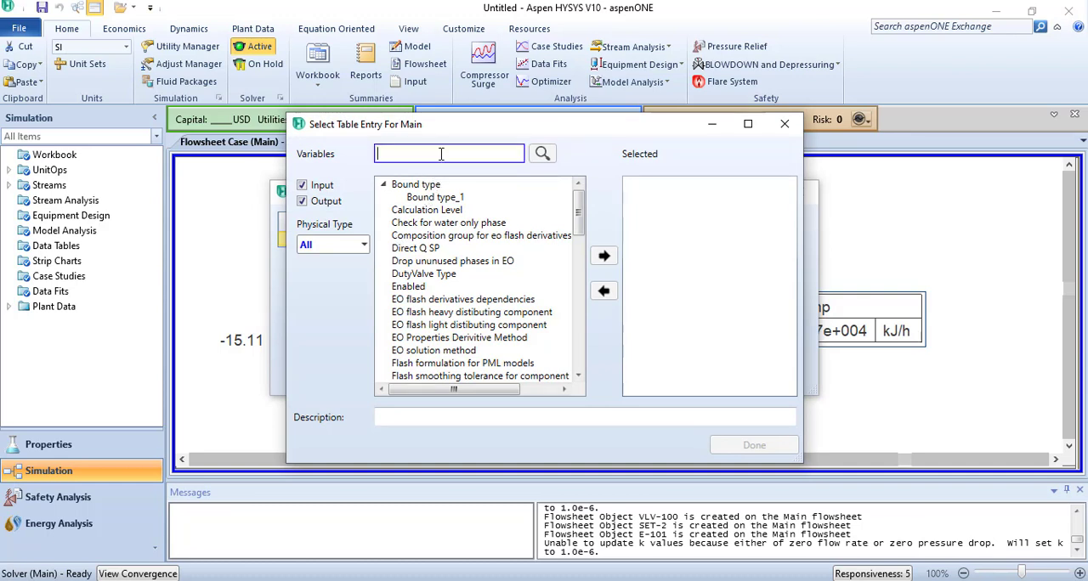
text(power)
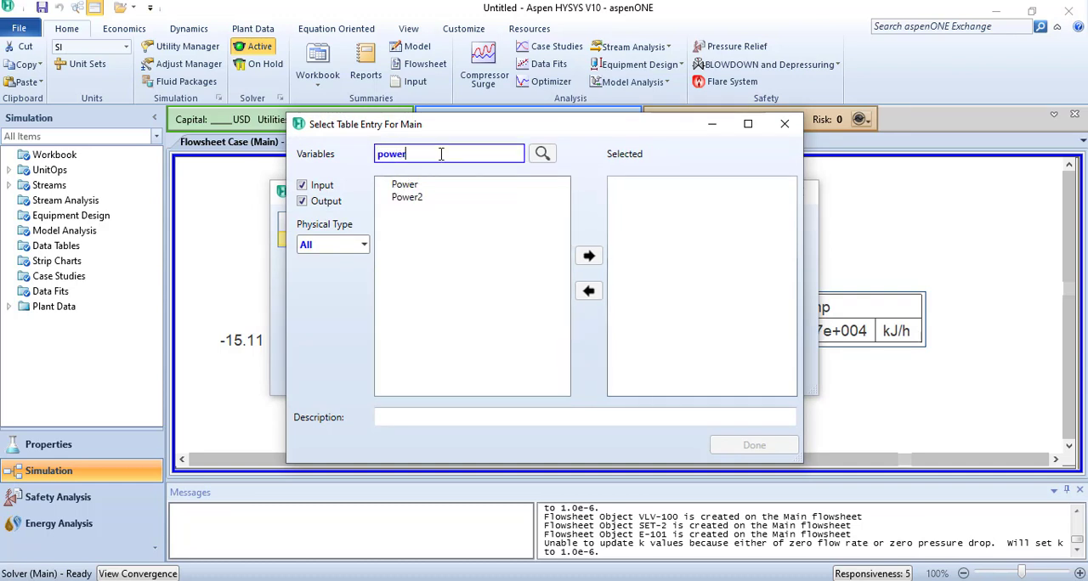
click(409, 187)
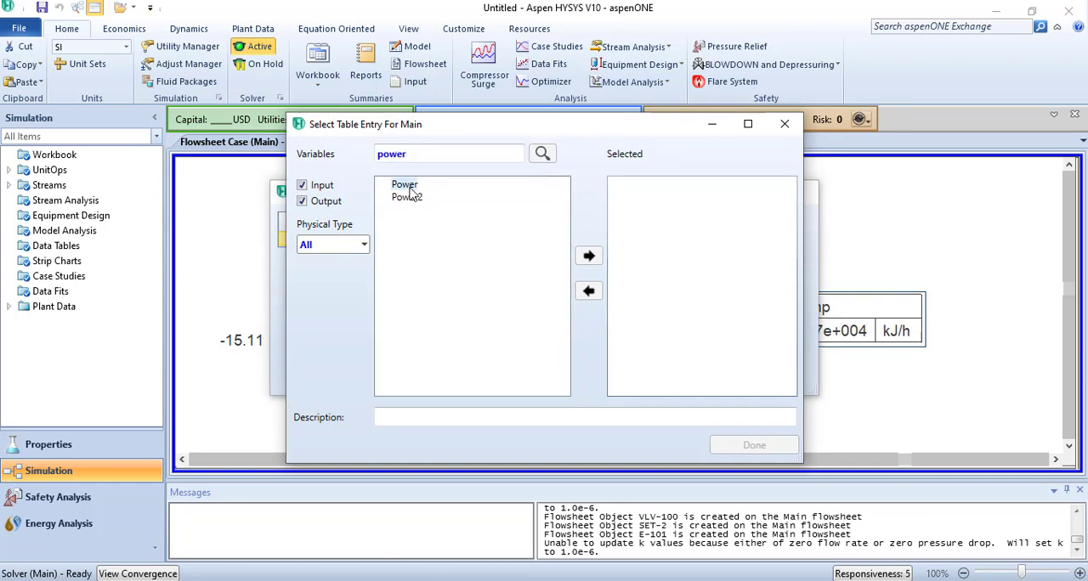
click(589, 256)
click(763, 445)
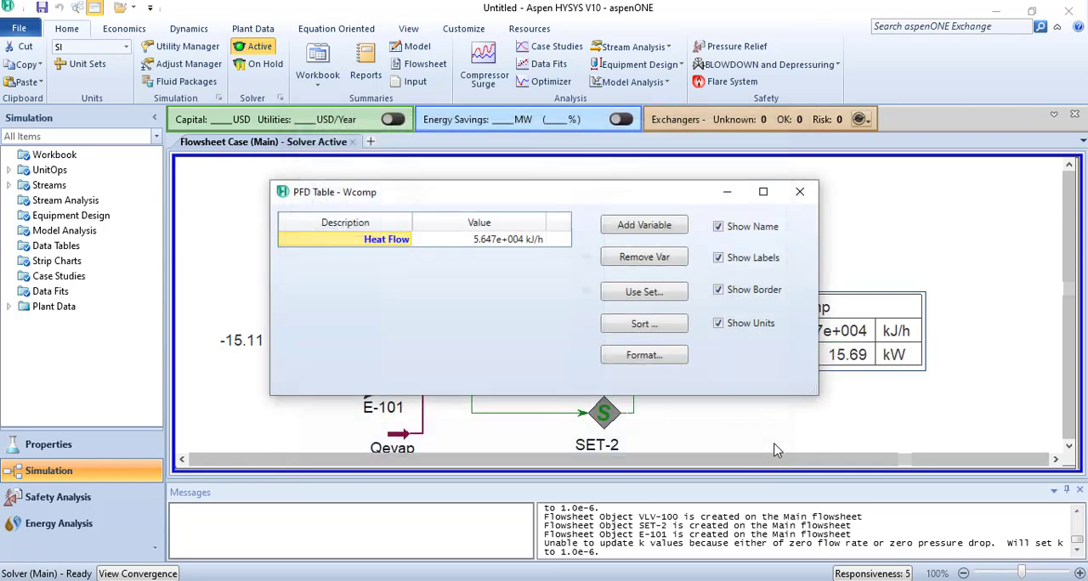
- Hide the name, labels and border of the Wcomp table and close its settings
click(718, 227)
click(718, 258)
click(718, 290)
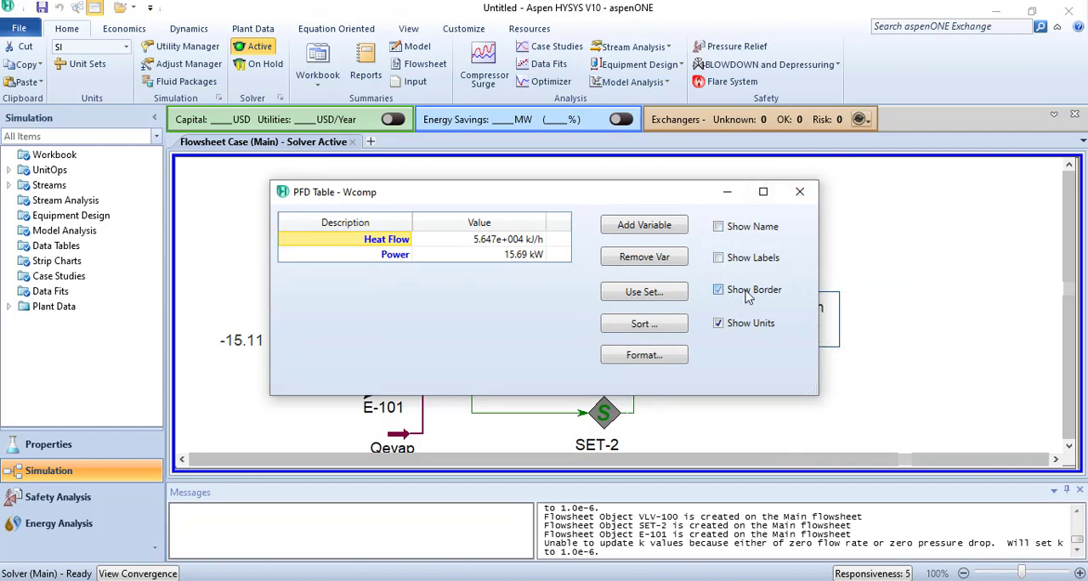
click(800, 195)
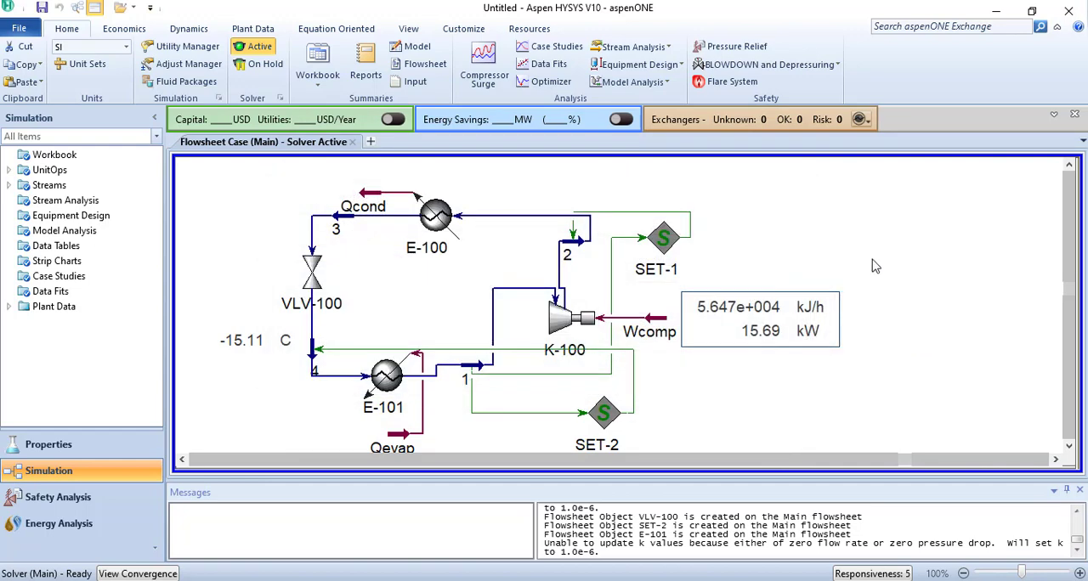
- Remove Heat Flow from the Wcomp table, leaving only Power with its units
double_click(789, 334)
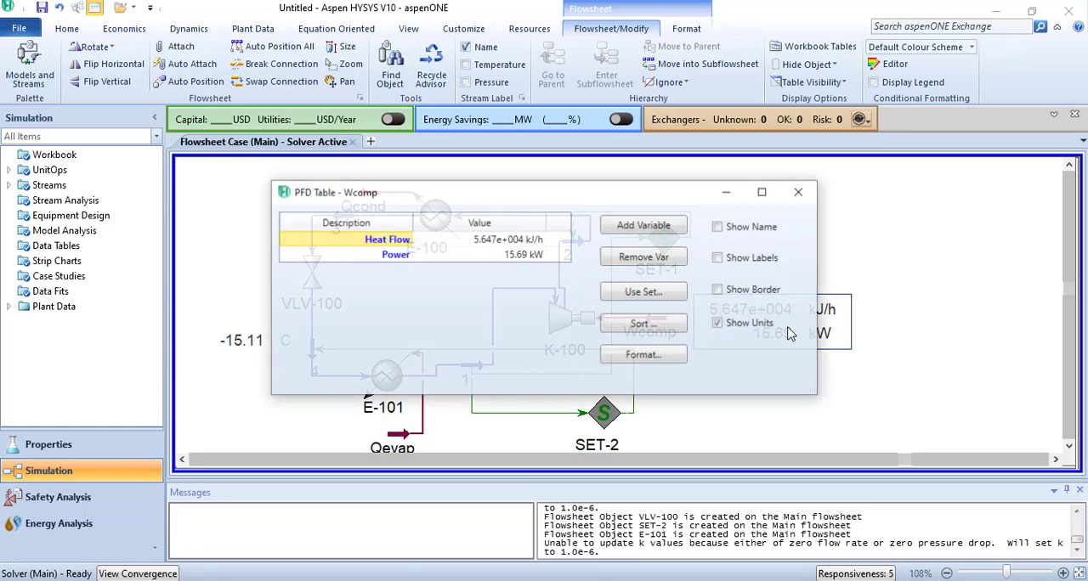
click(510, 243)
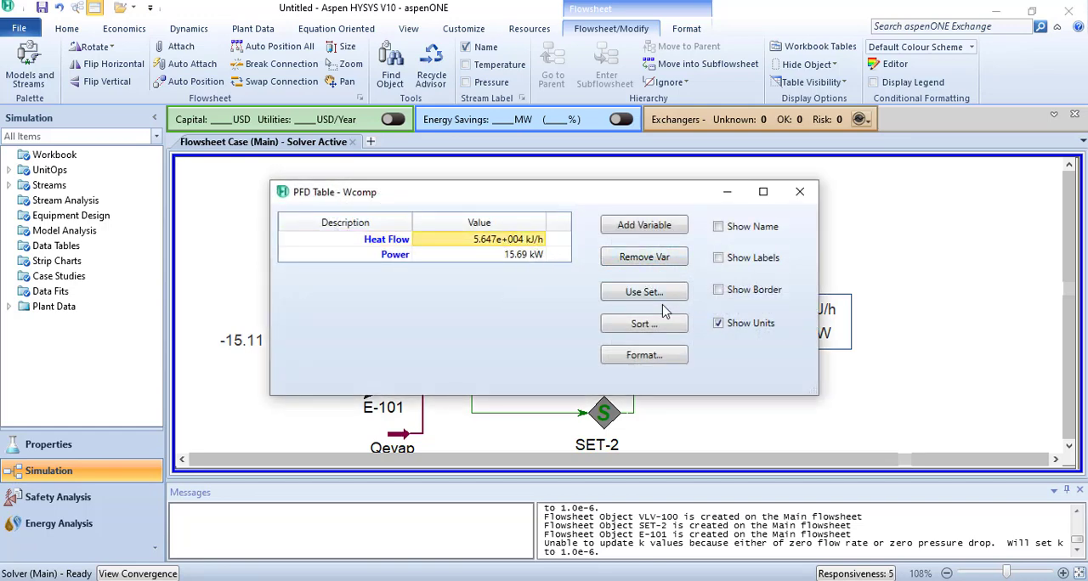
click(641, 257)
click(801, 195)
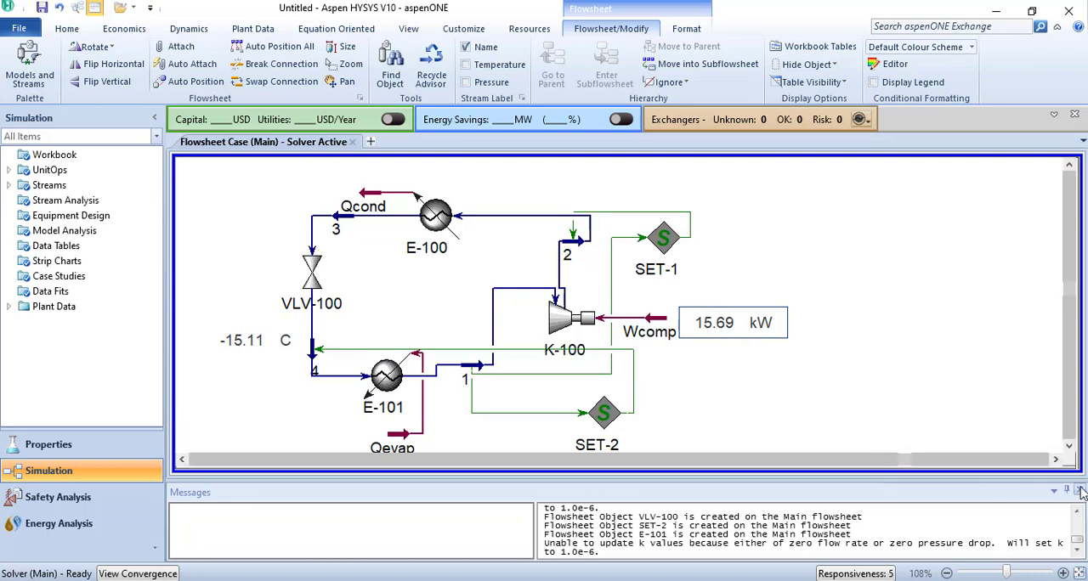
- Clear the Messages pane away to enlarge the flowsheet area and deselect the Wcomp table
click(1054, 492)
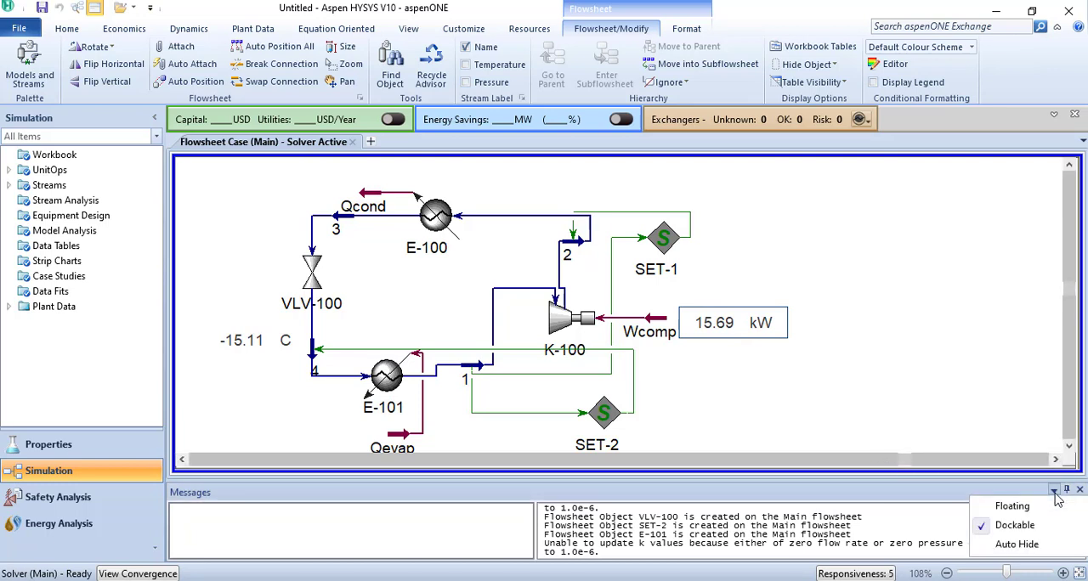
click(1051, 505)
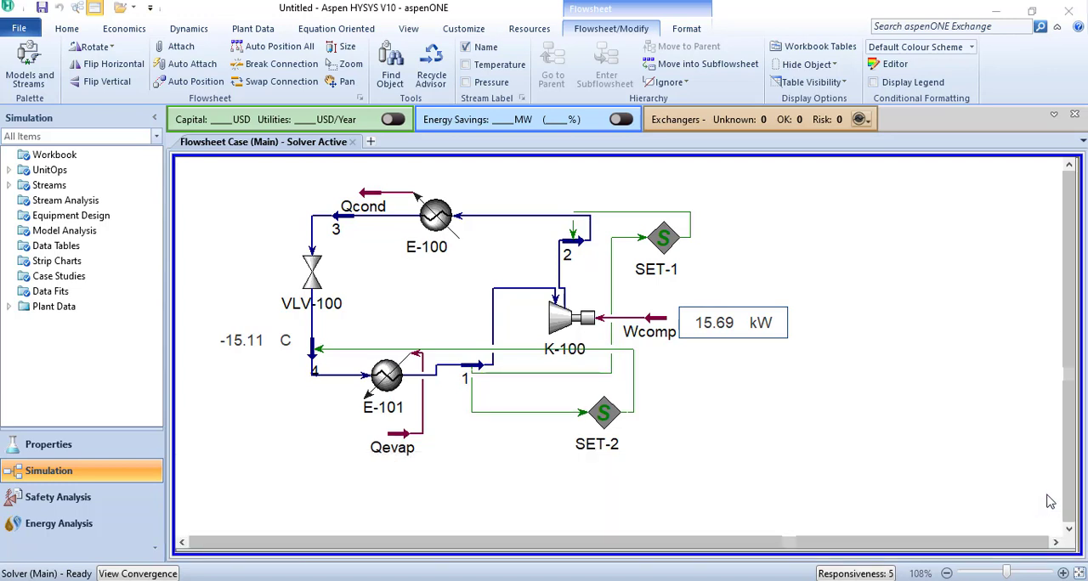
click(601, 488)
- Show the Qevap energy stream's table on the flowsheet and place it just below the stream
mouse_move(400, 444)
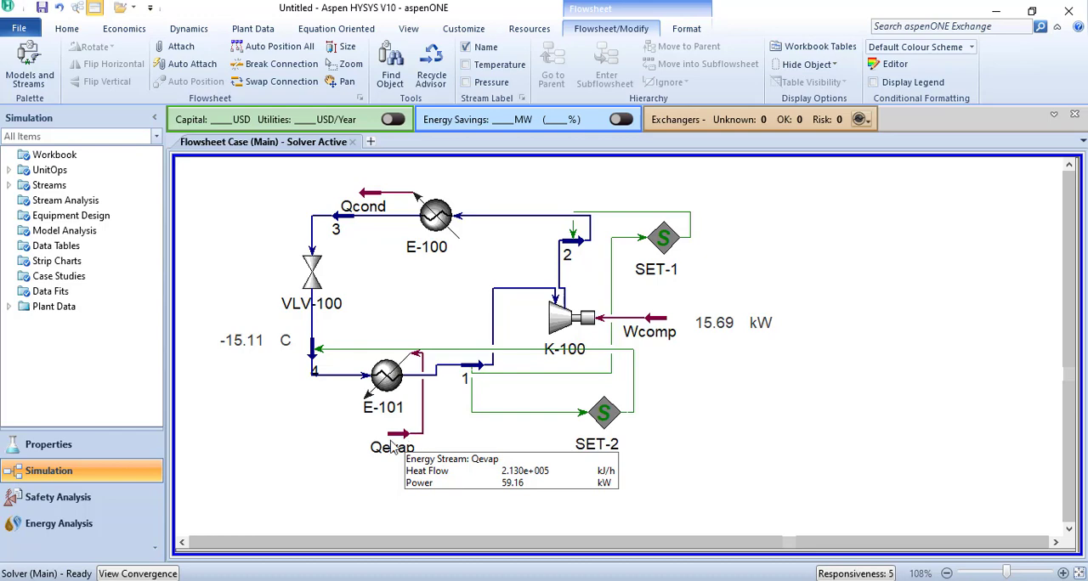
click(399, 437)
right_click(398, 438)
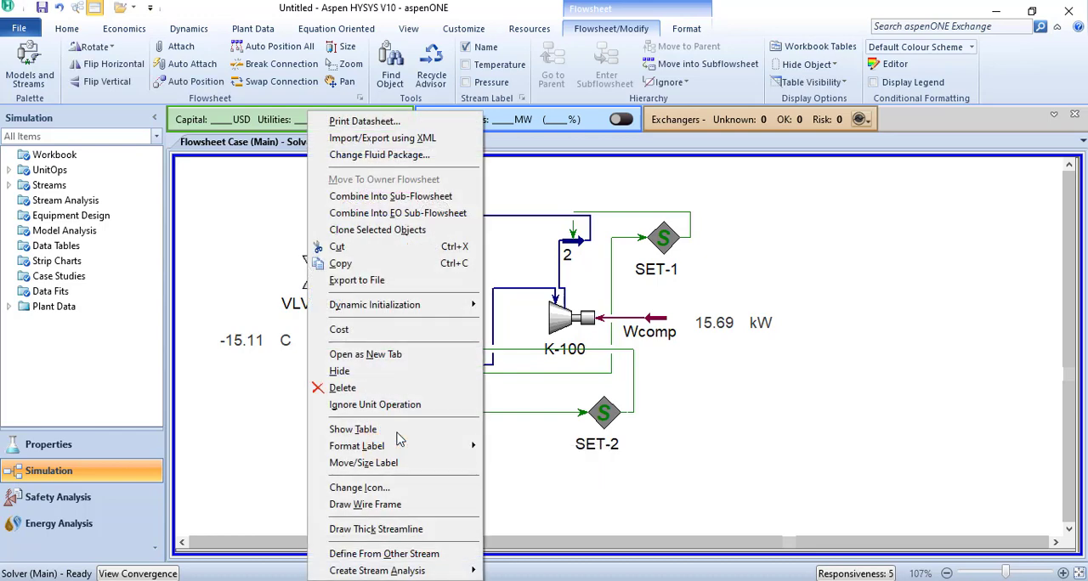
click(399, 436)
drag(490, 484, 406, 501)
click(612, 495)
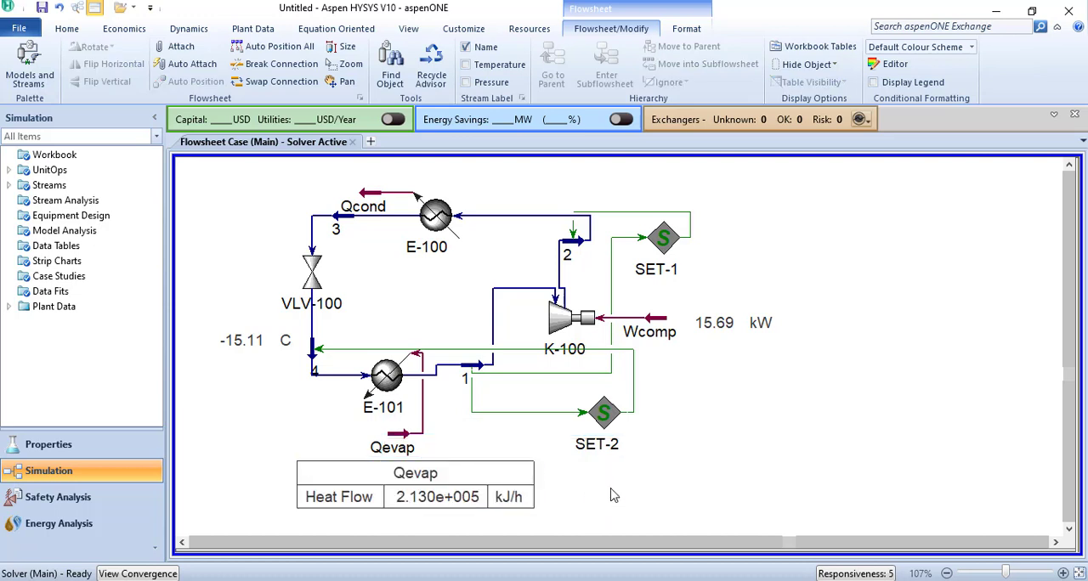
- Hide the name, labels and border of the Qevap table and reposition it slightly lower beneath the stream
double_click(497, 498)
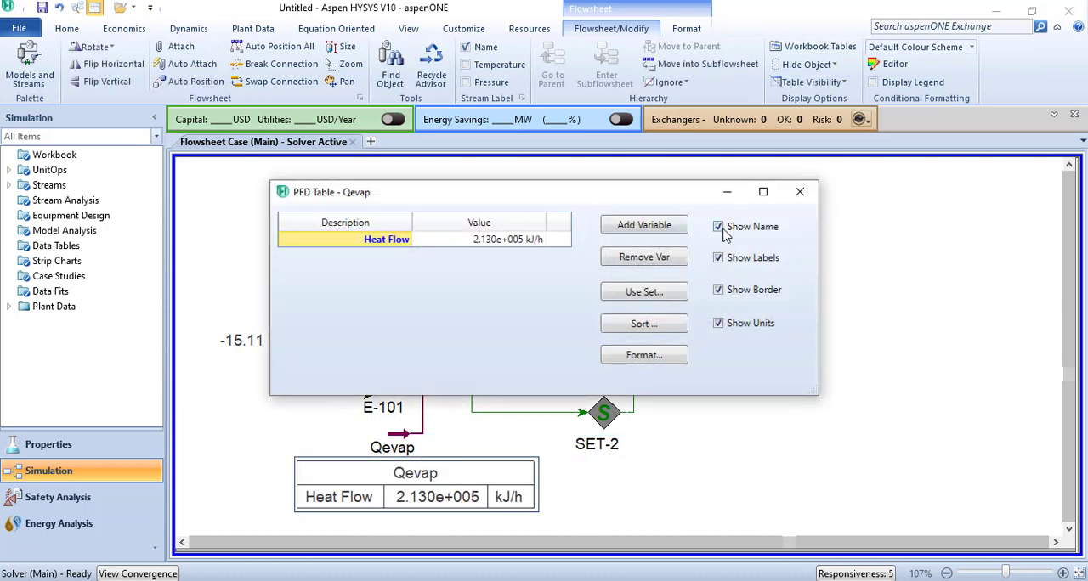
click(718, 227)
click(718, 258)
click(718, 290)
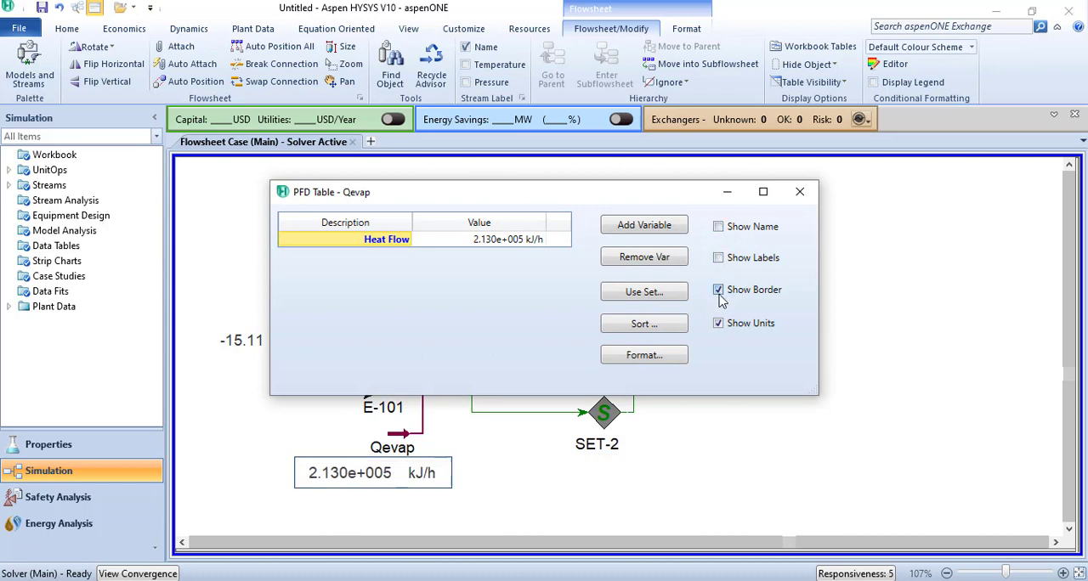
click(800, 192)
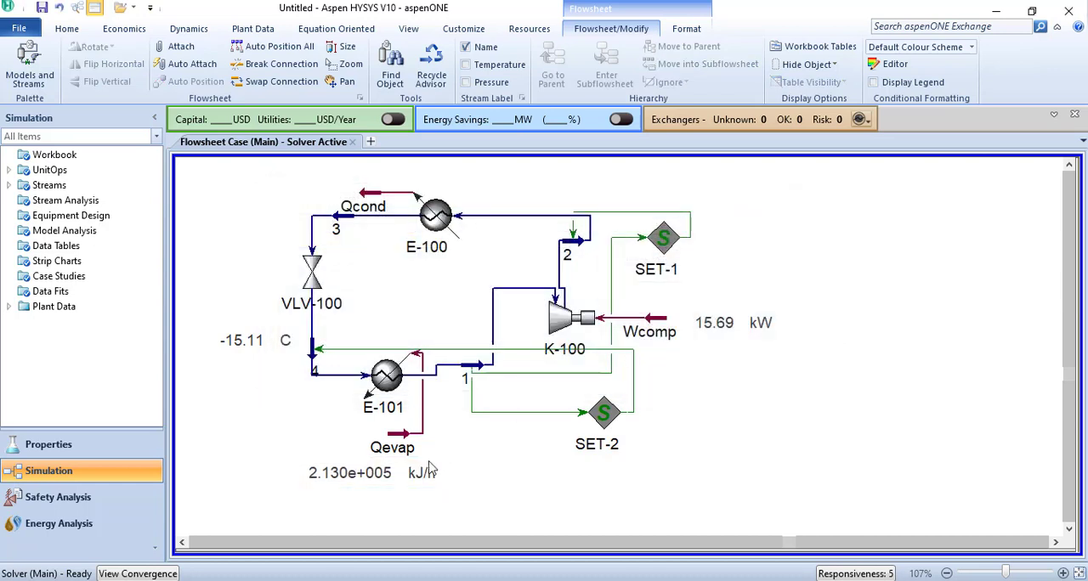
drag(415, 481, 441, 492)
click(560, 518)
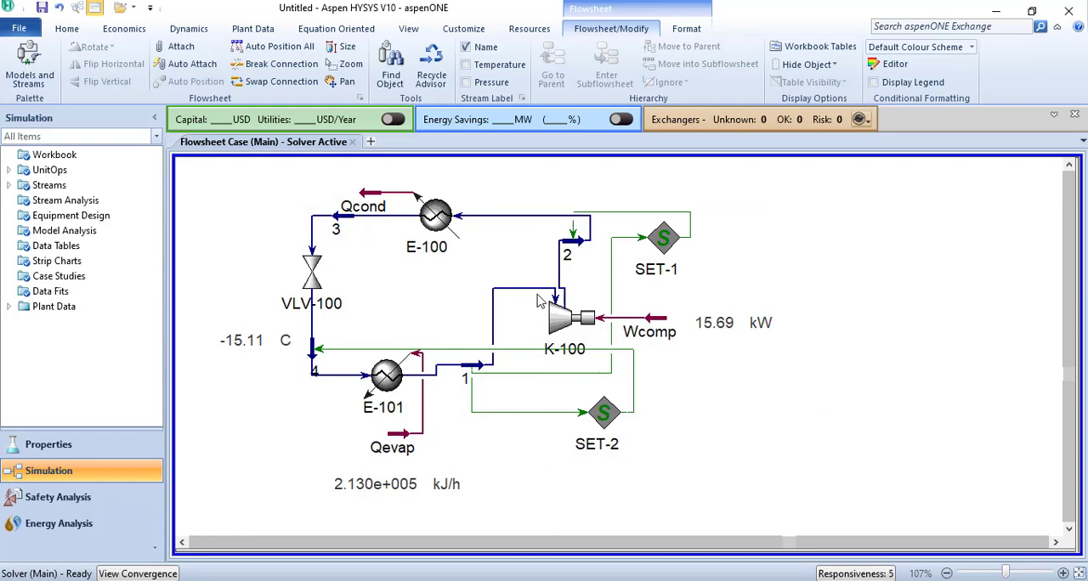
- Show the property table of stream 3 on the flowsheet and move it clear of the equipment
click(362, 221)
right_click(362, 220)
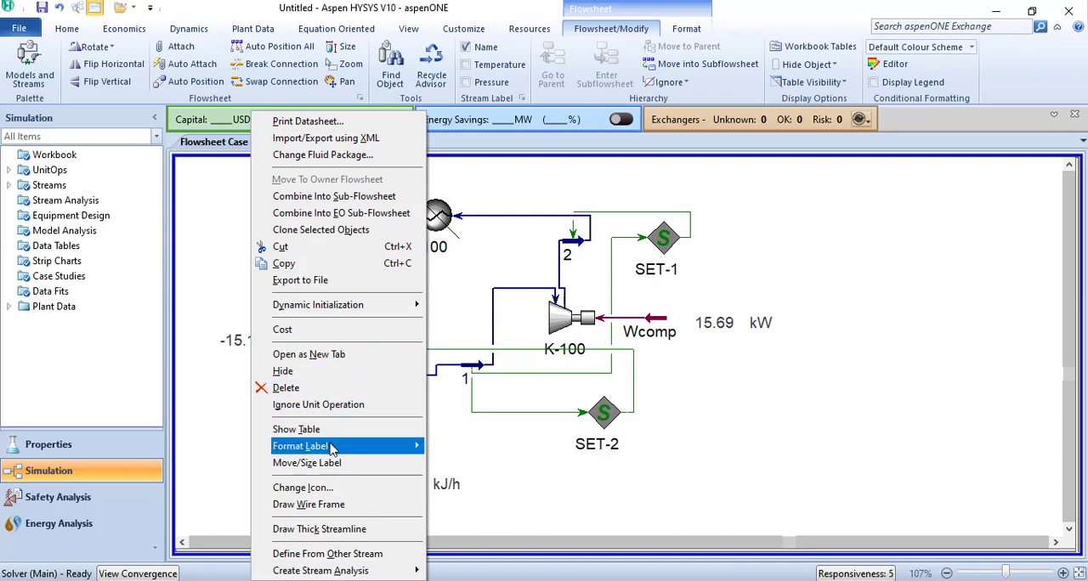
mouse_move(331, 448)
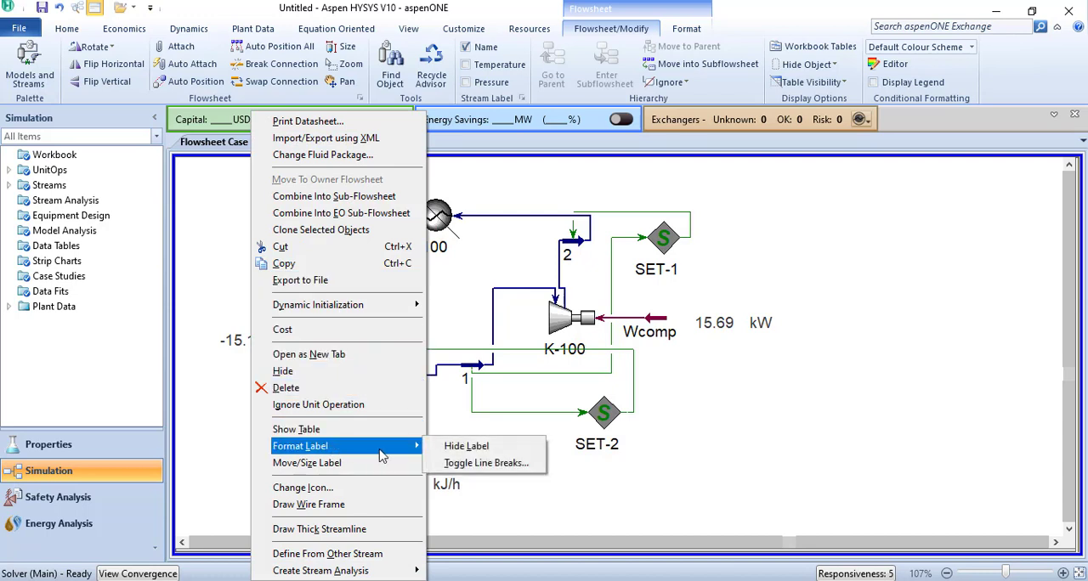
click(297, 430)
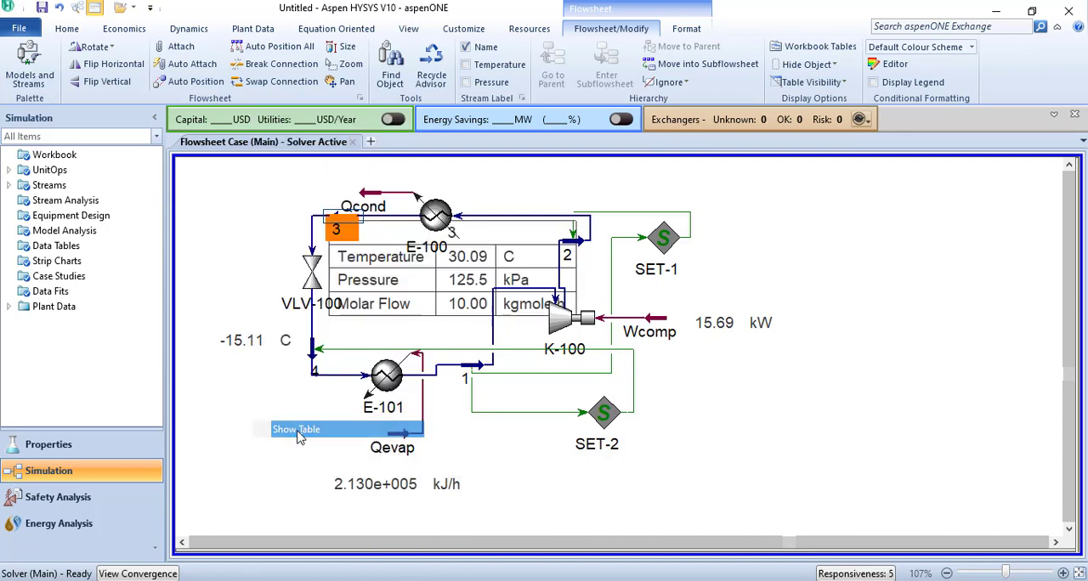
- Remove Pressure and Molar Flow from stream 3's table, keeping only Temperature
double_click(268, 231)
click(392, 259)
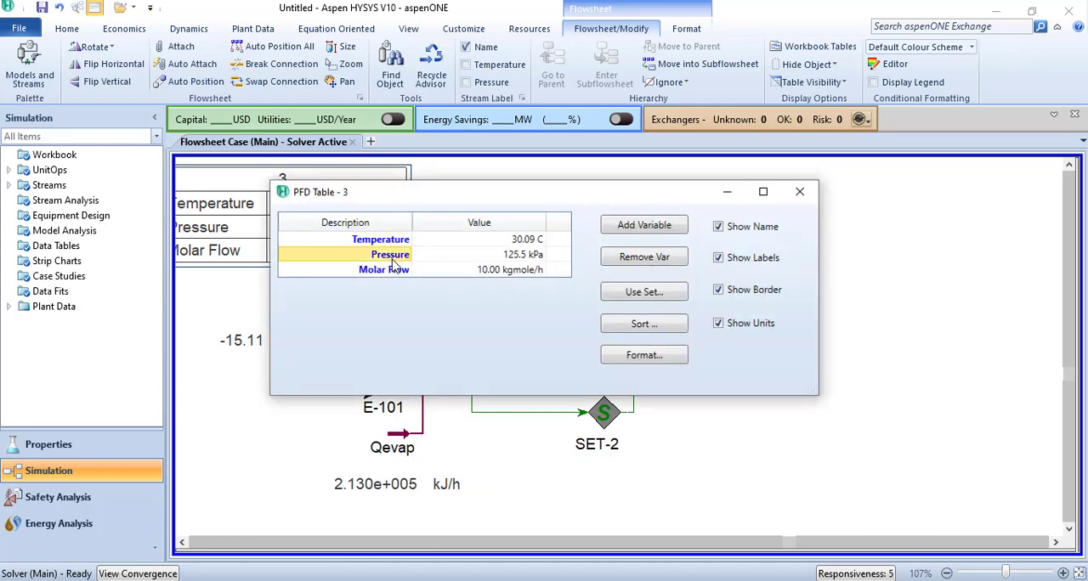
click(645, 256)
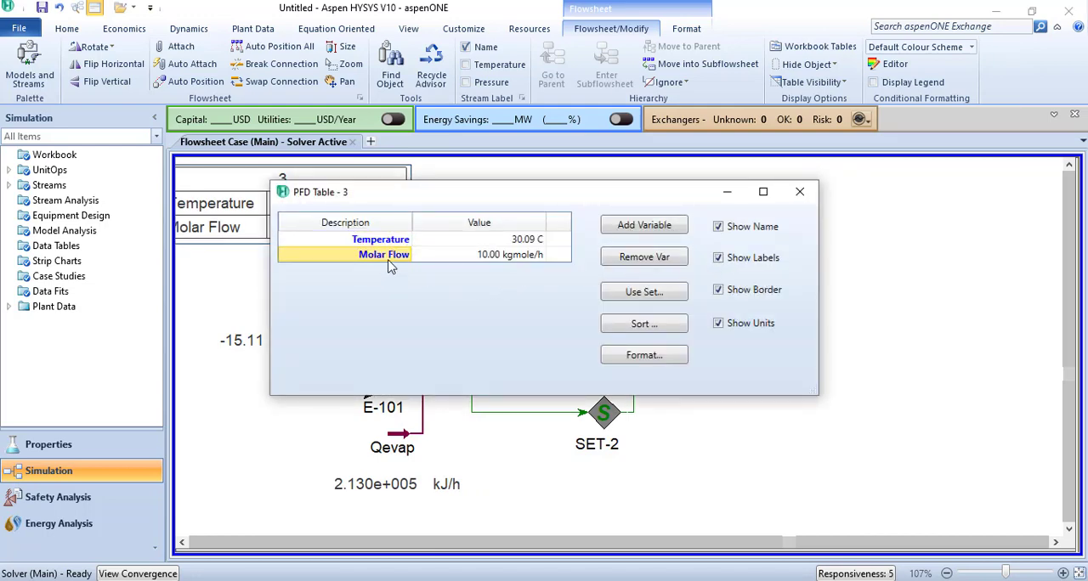
click(685, 257)
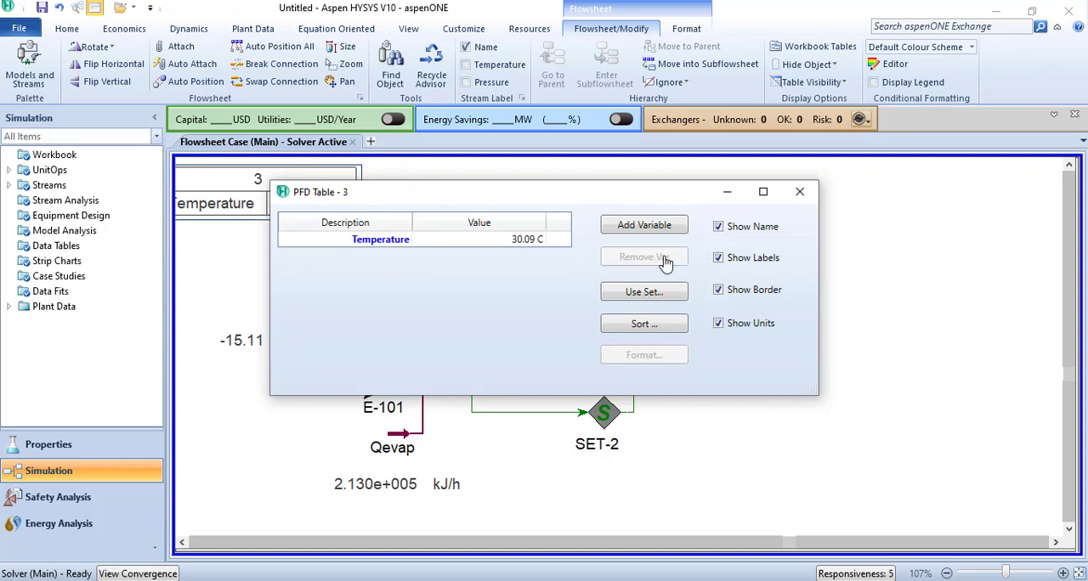
- Hide the name, labels and border of stream 3's table and position it just above the stream, beside Qcond
click(718, 227)
click(718, 258)
click(718, 290)
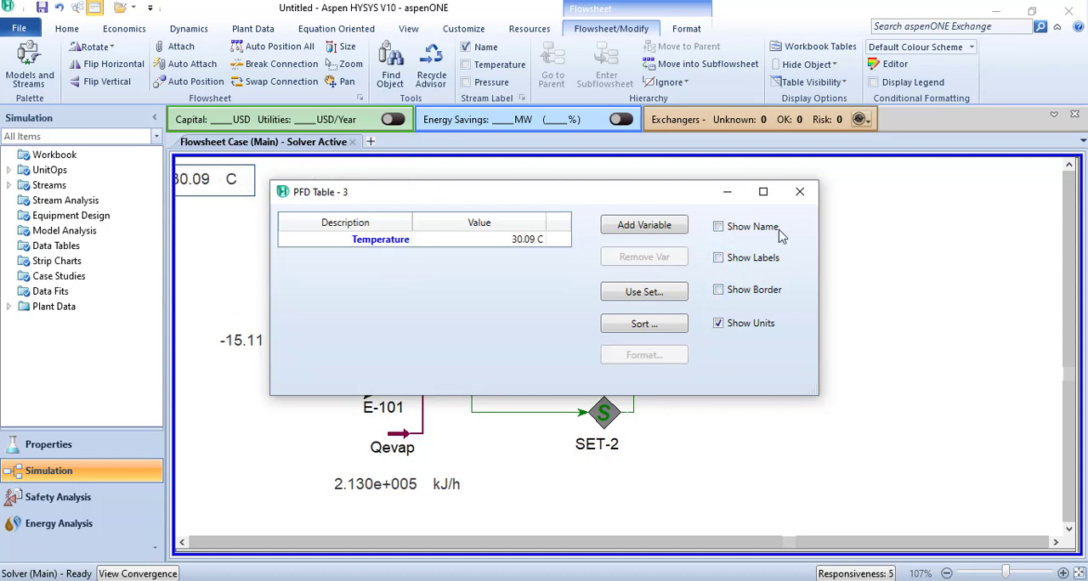
click(799, 191)
click(823, 283)
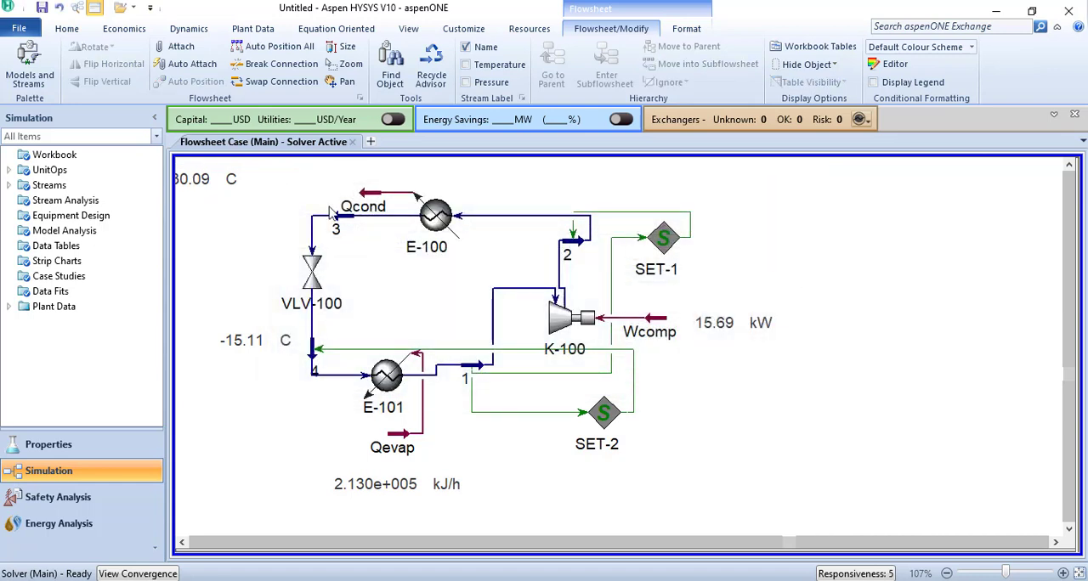
drag(217, 185, 302, 193)
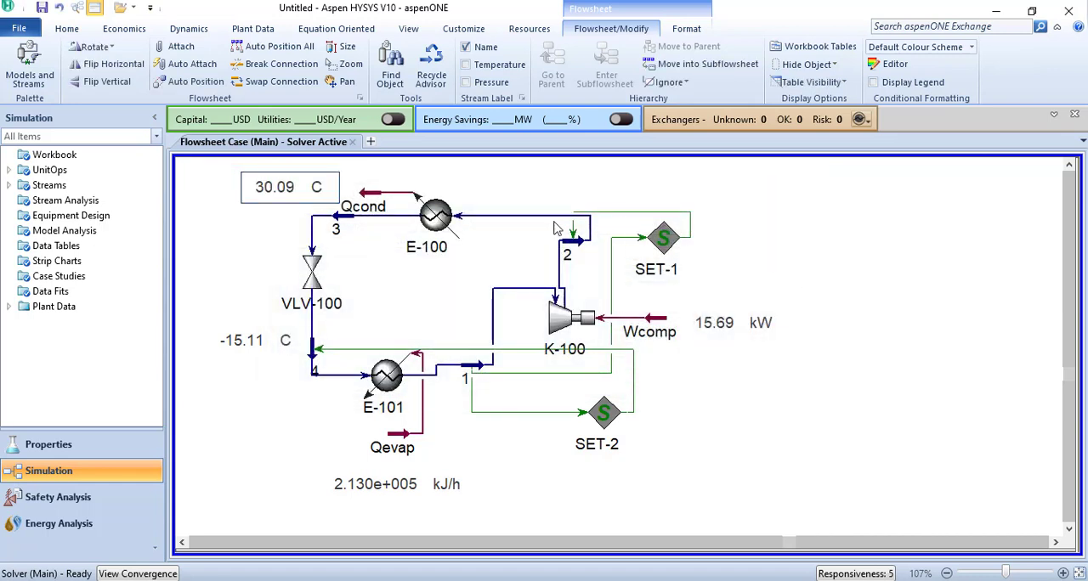
click(574, 247)
right_click(574, 247)
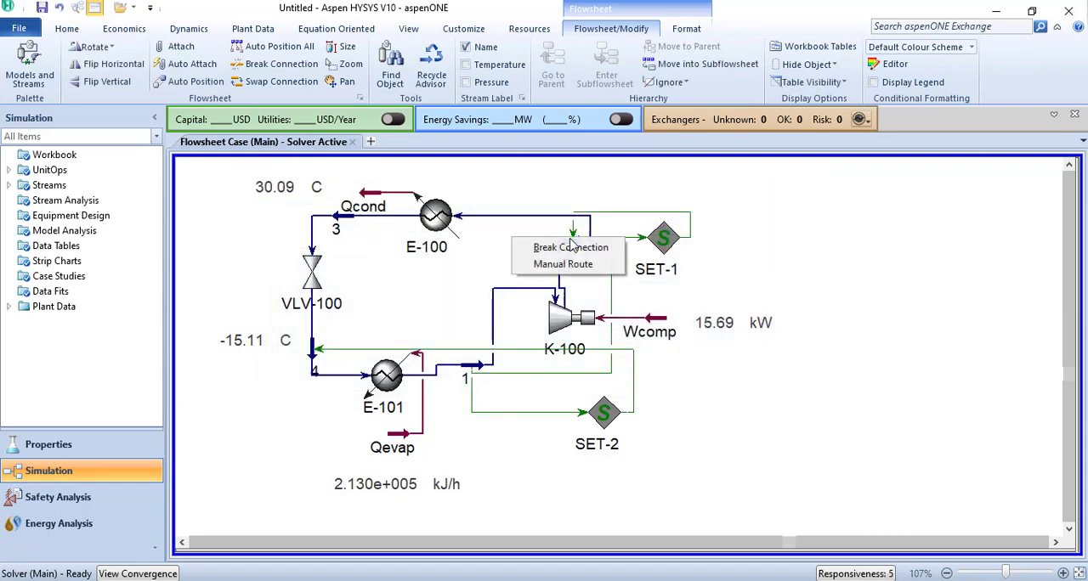
click(542, 205)
- Show the property table of stream 2 on the flowsheet and move it above the Wcomp power value
double_click(565, 245)
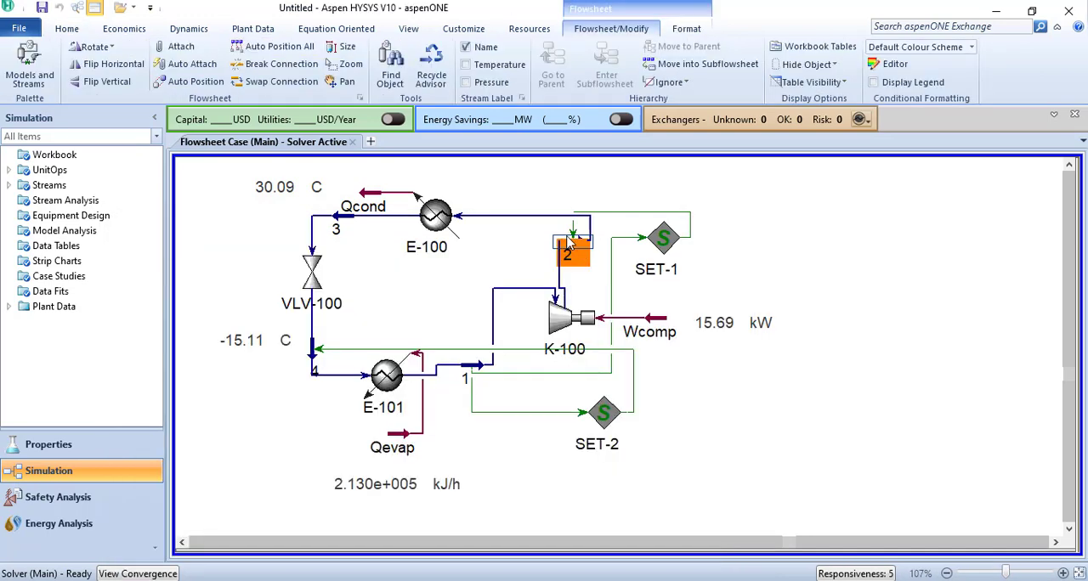
right_click(567, 246)
click(555, 429)
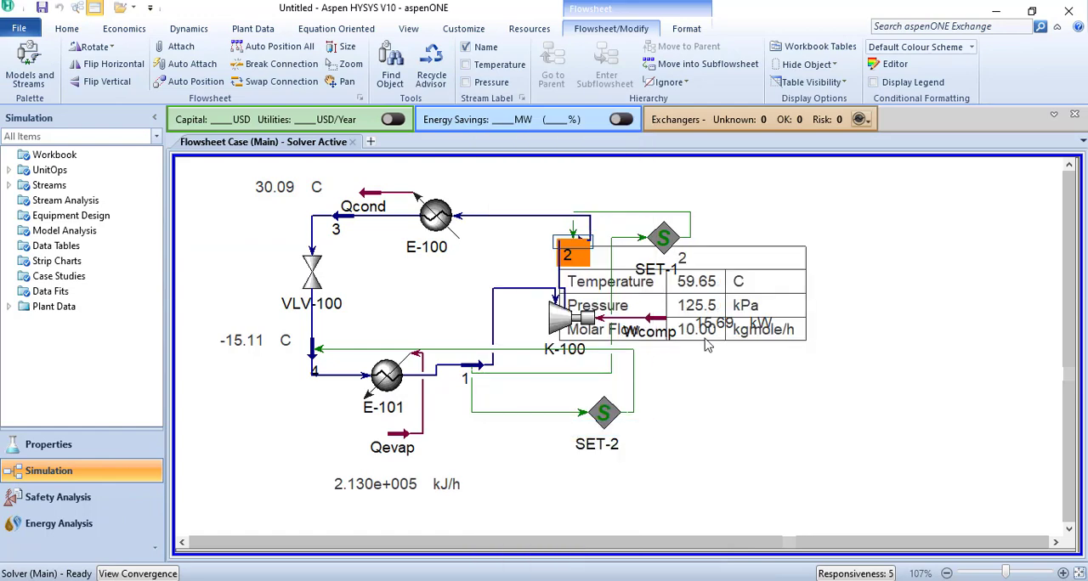
drag(708, 345, 782, 226)
- Remove Pressure and Molar Flow from stream 2's table, keeping only Temperature
double_click(782, 225)
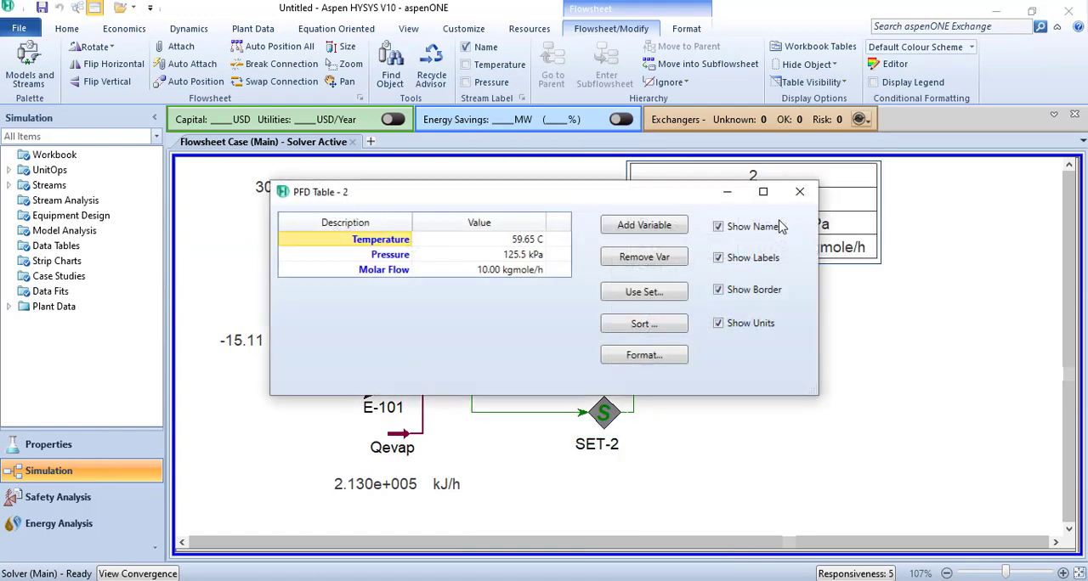
click(407, 259)
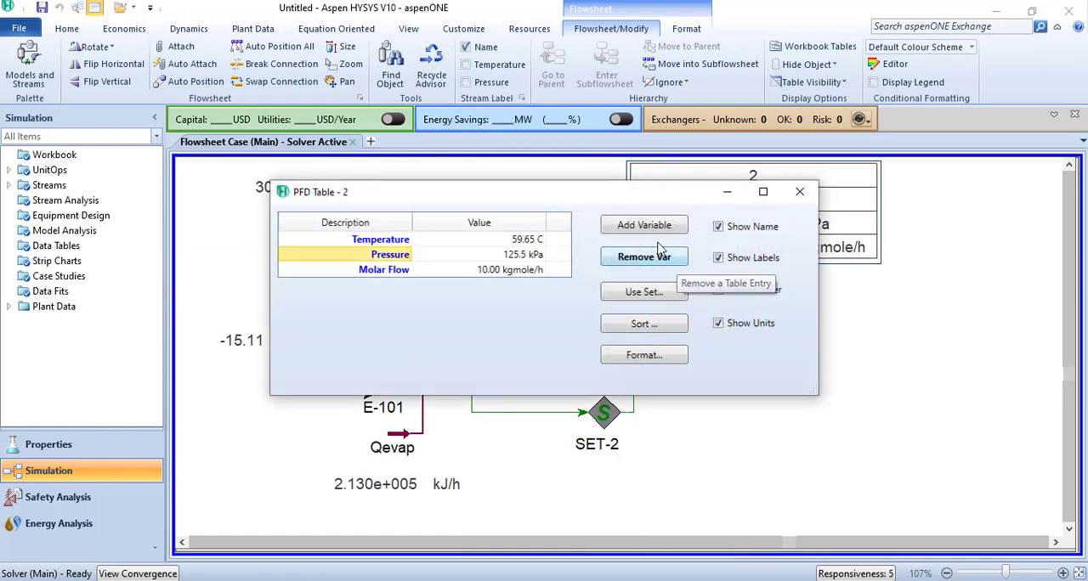
click(646, 257)
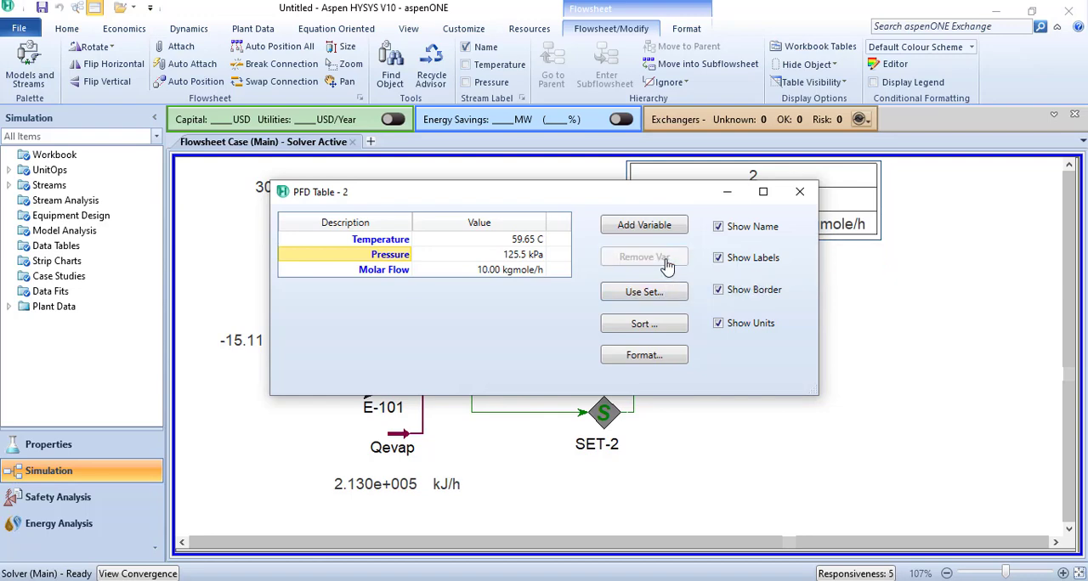
click(645, 258)
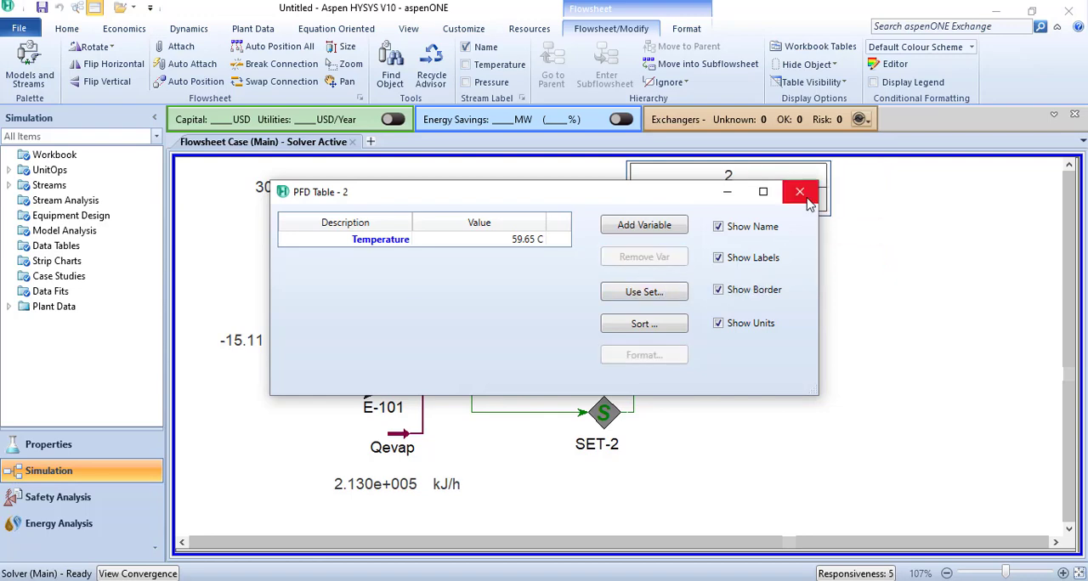
- Hide the name, labels and border of stream 2's table and position it just above SET-1
click(800, 191)
double_click(744, 206)
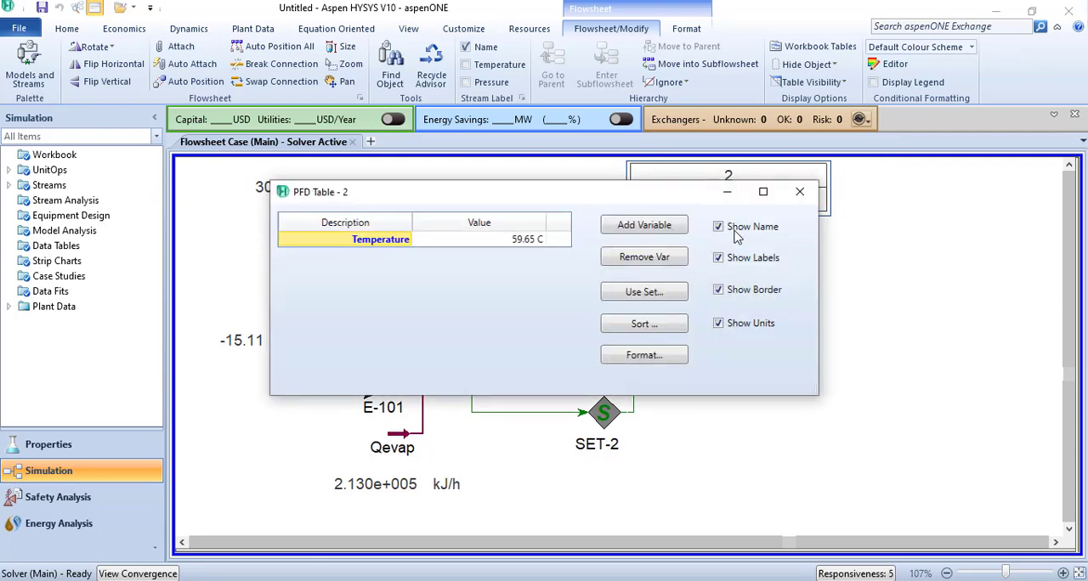
click(718, 227)
click(720, 259)
click(719, 291)
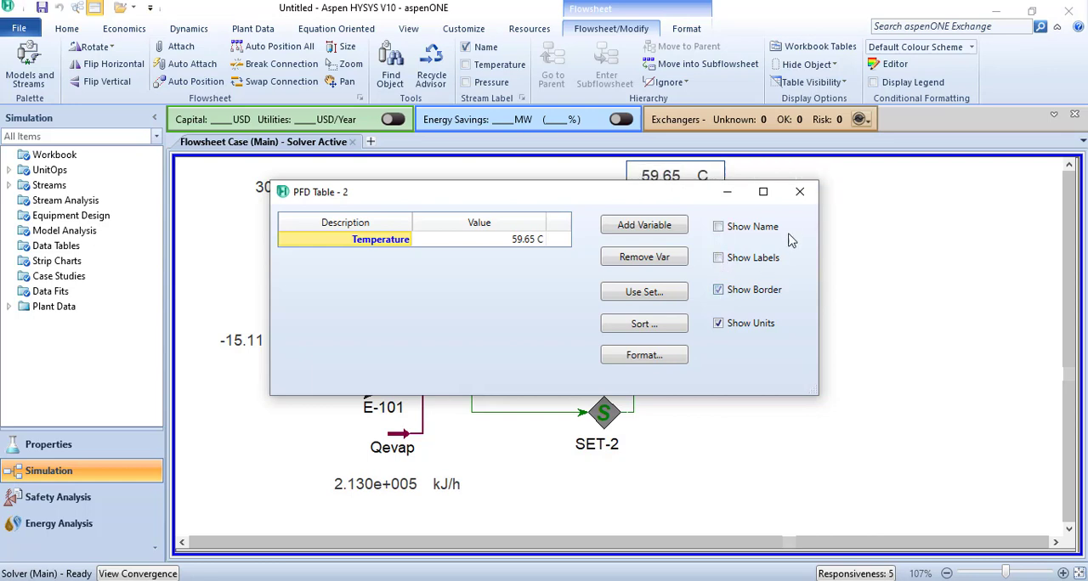
click(800, 191)
click(673, 184)
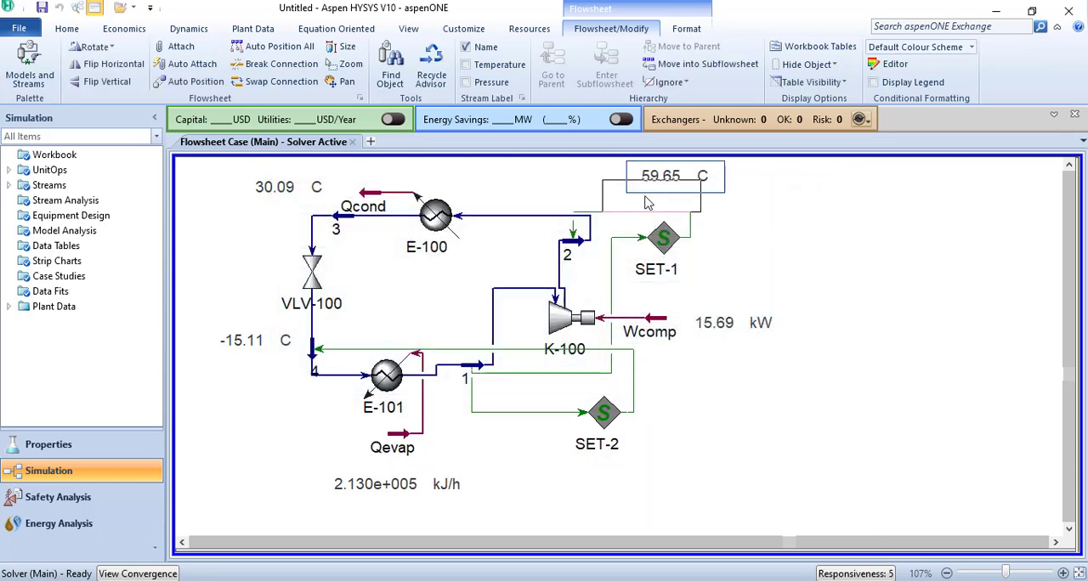
drag(673, 183, 653, 203)
- Show the property table of stream 1 on the flowsheet and move it beside SET-2, below the Wcomp power value
click(482, 375)
right_click(483, 374)
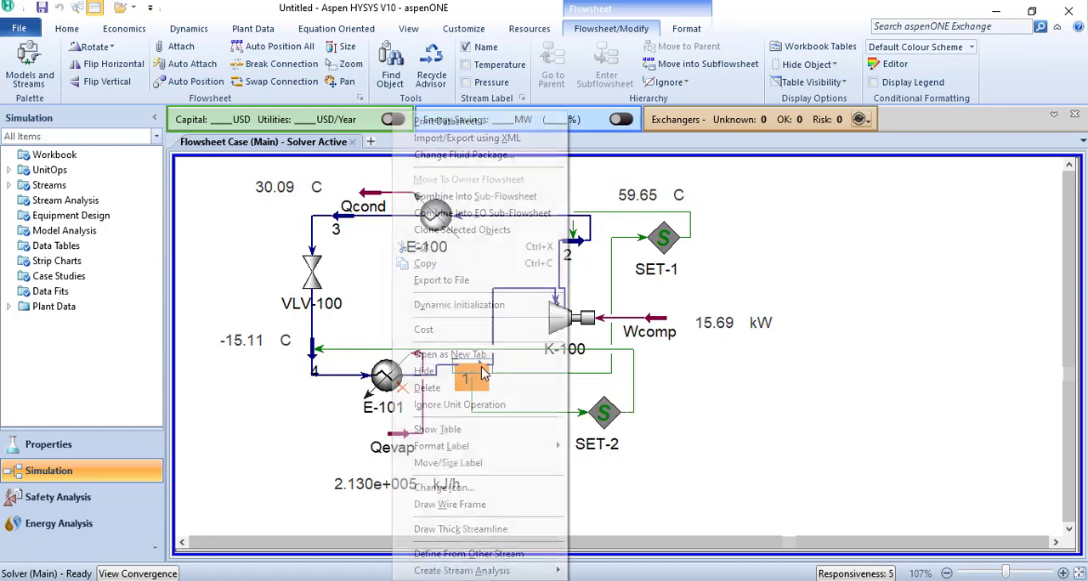
click(485, 429)
drag(767, 441, 770, 439)
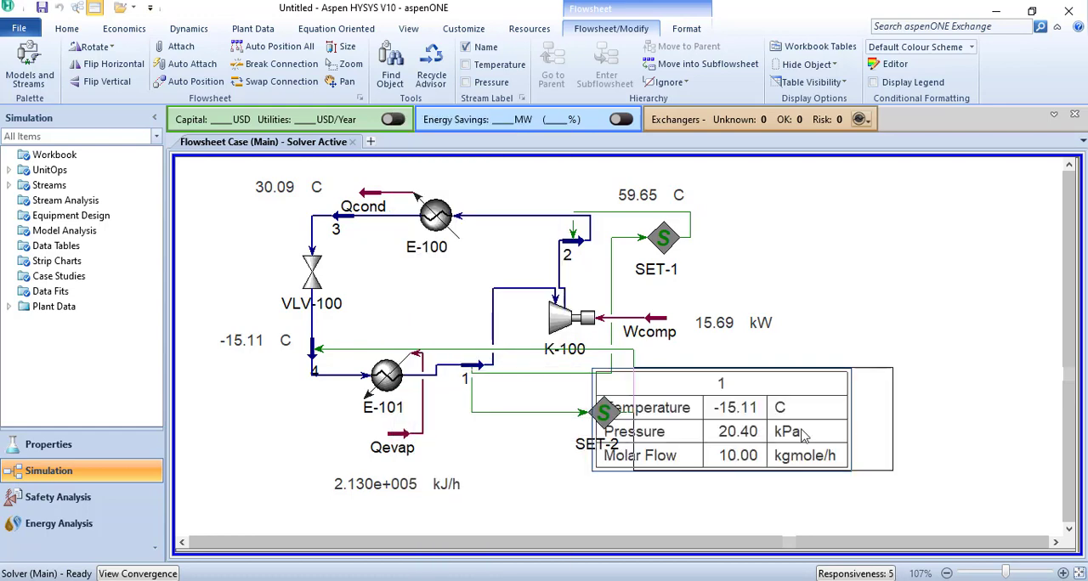
- Remove Temperature and Pressure from stream 1's table, keeping only Molar Flow
double_click(775, 431)
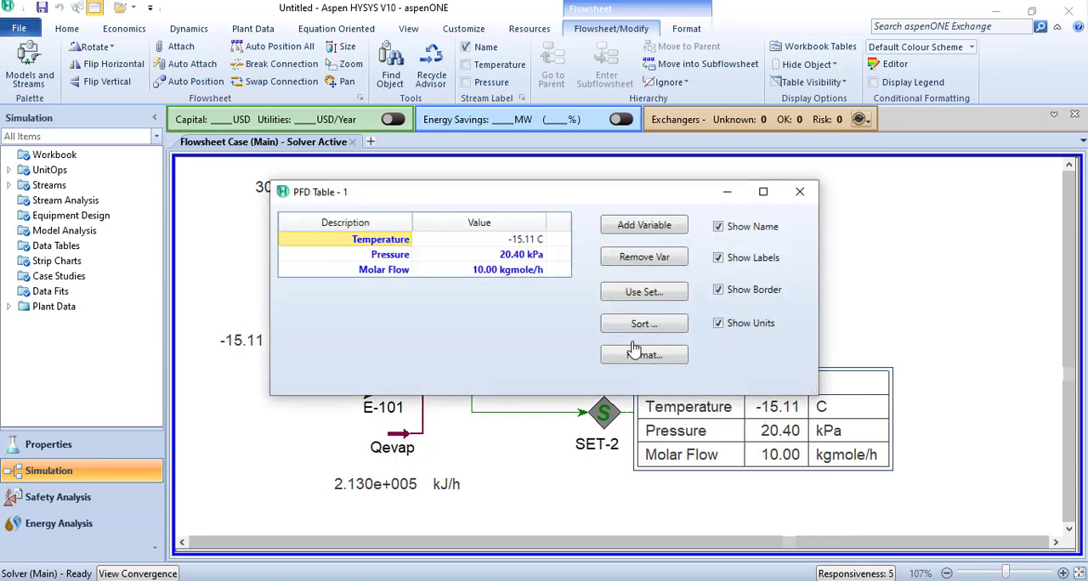
click(532, 255)
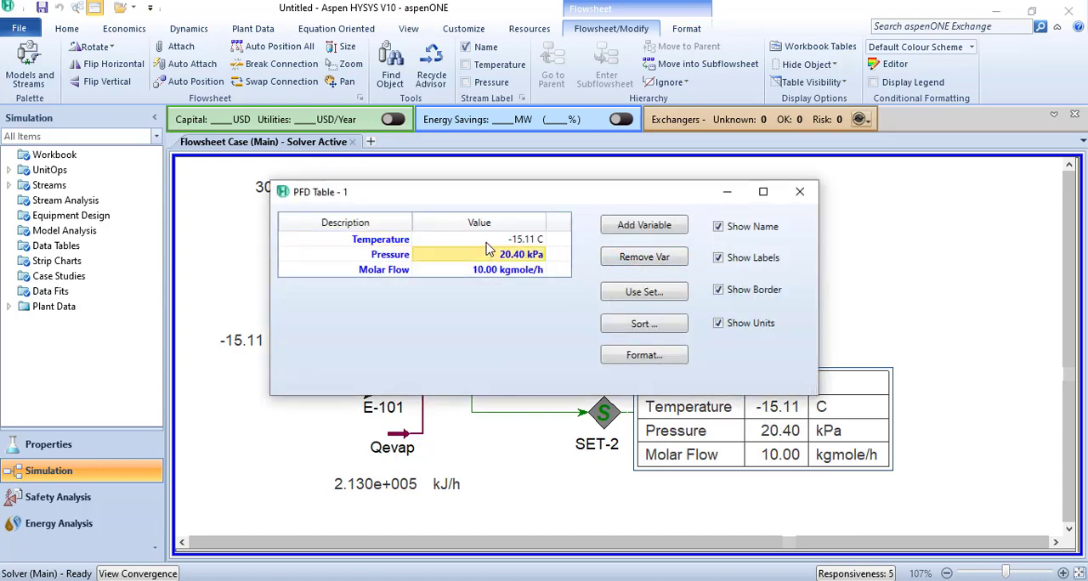
key(Up)
click(638, 267)
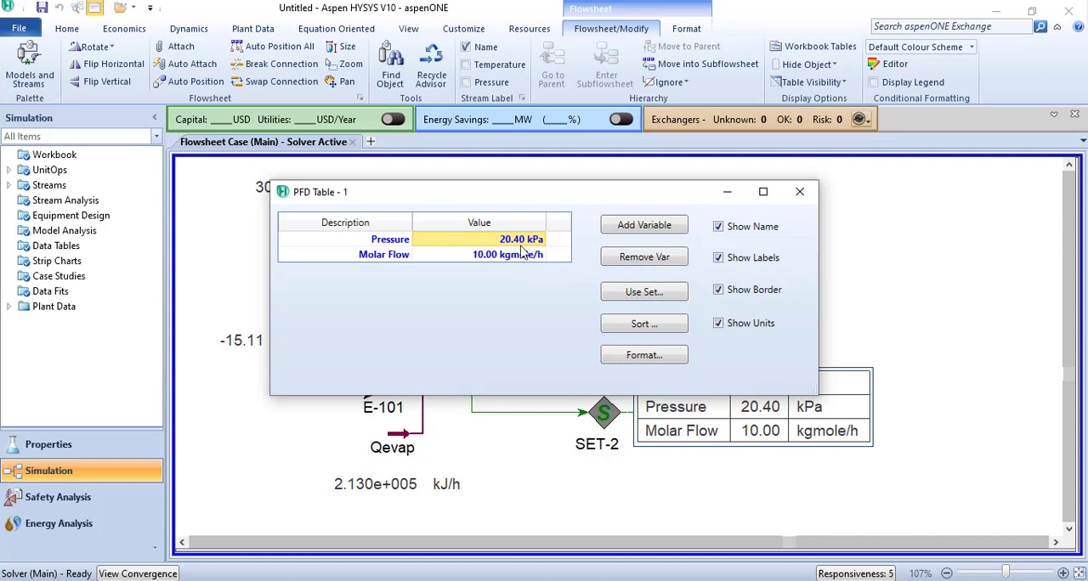
click(639, 257)
- Hide the name, labels and border of stream 1's molar flow table
click(719, 227)
click(718, 258)
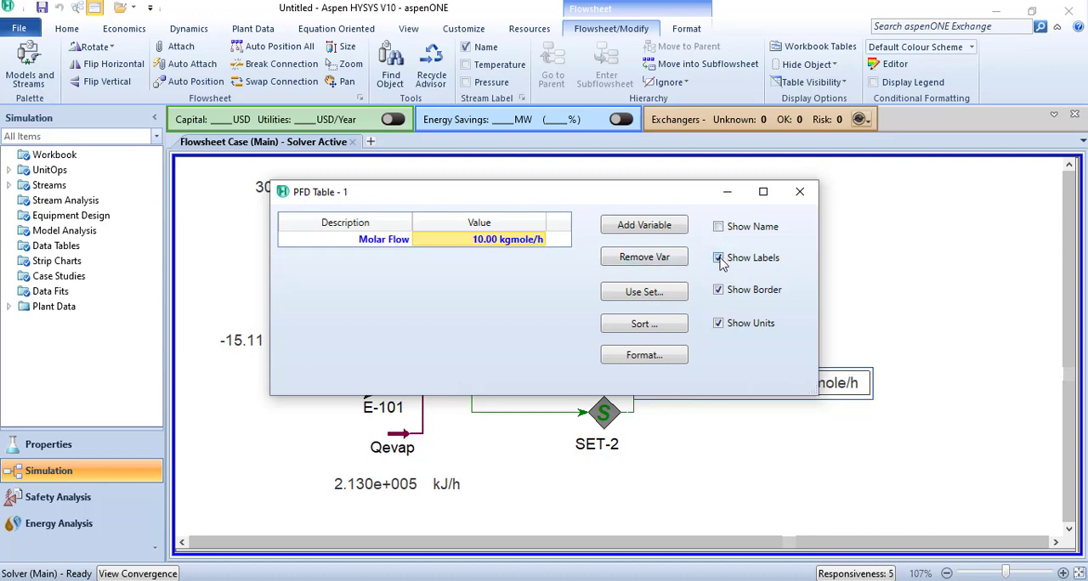
click(718, 290)
click(800, 192)
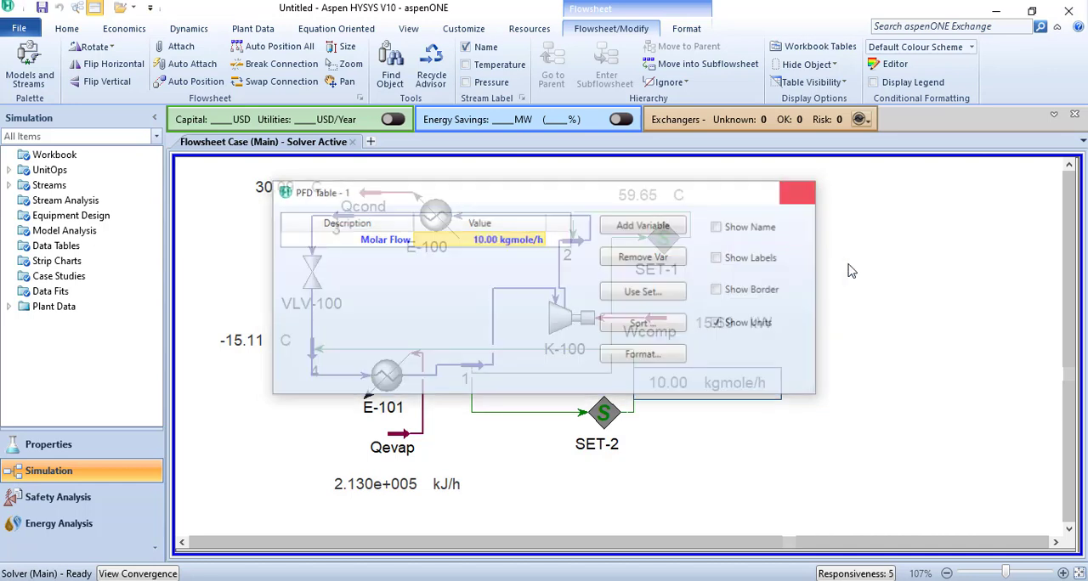
click(714, 392)
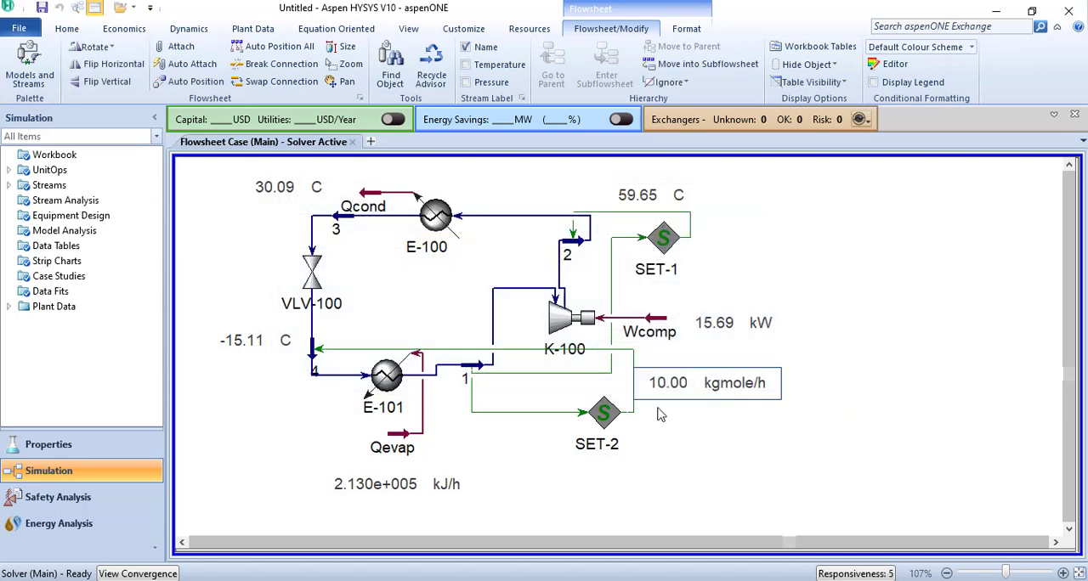
- Move SET-2 inside the cycle loop above E-101 and SET-1 inside the loop beside stream 2
click(605, 422)
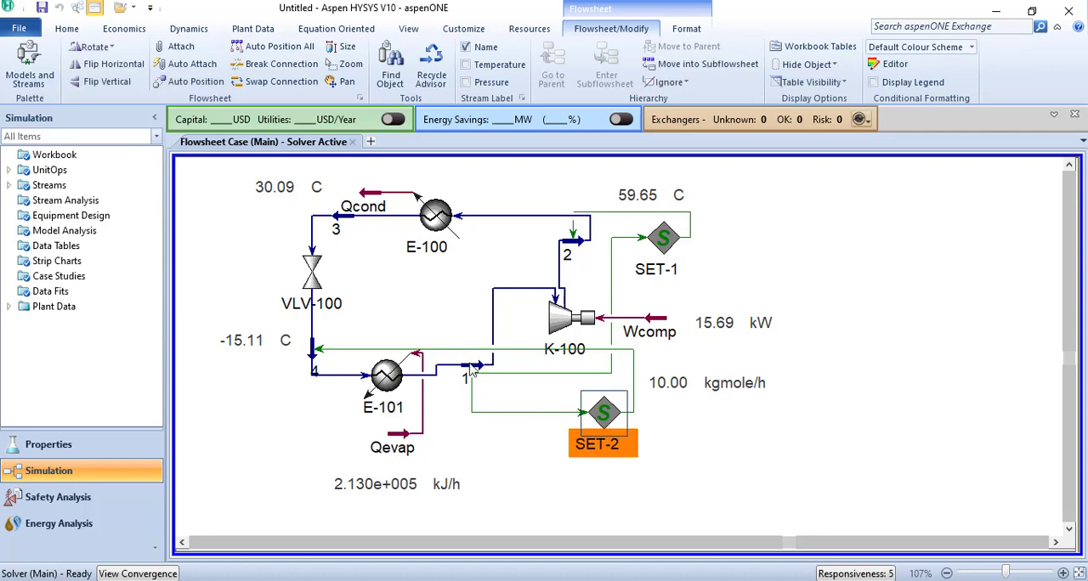
drag(601, 414, 423, 317)
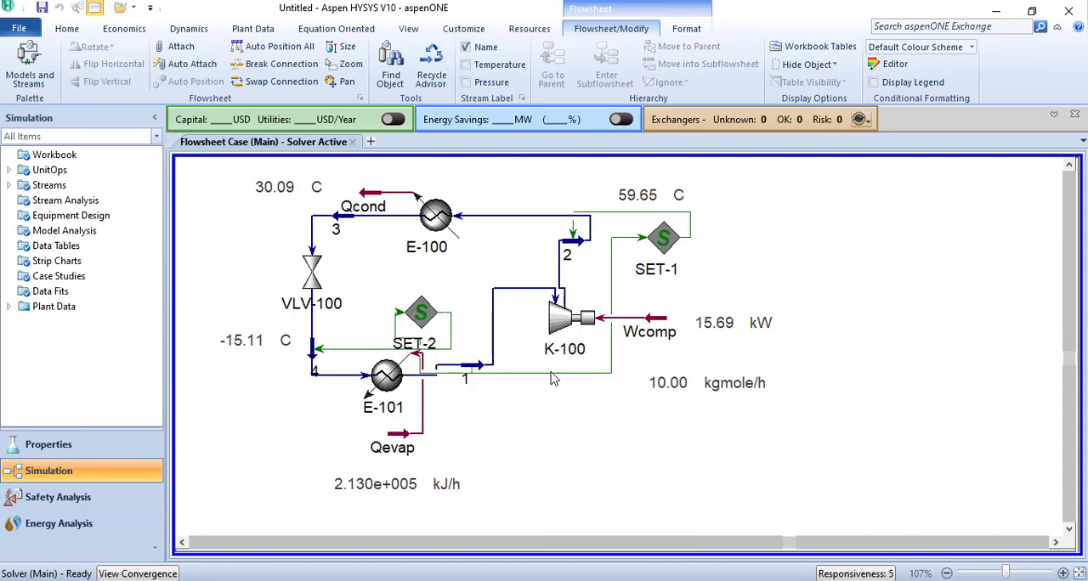
drag(654, 247, 512, 259)
click(599, 379)
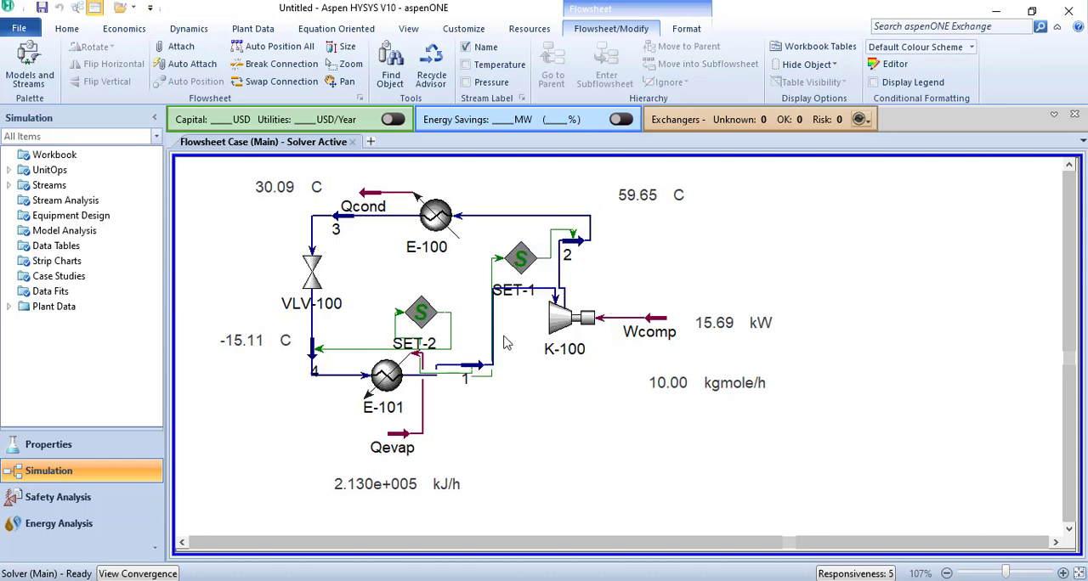
- Shift compressor K-100 and stream 2 farther from the SET blocks, and lower K-100 to about the level of stream 1
drag(500, 332, 533, 389)
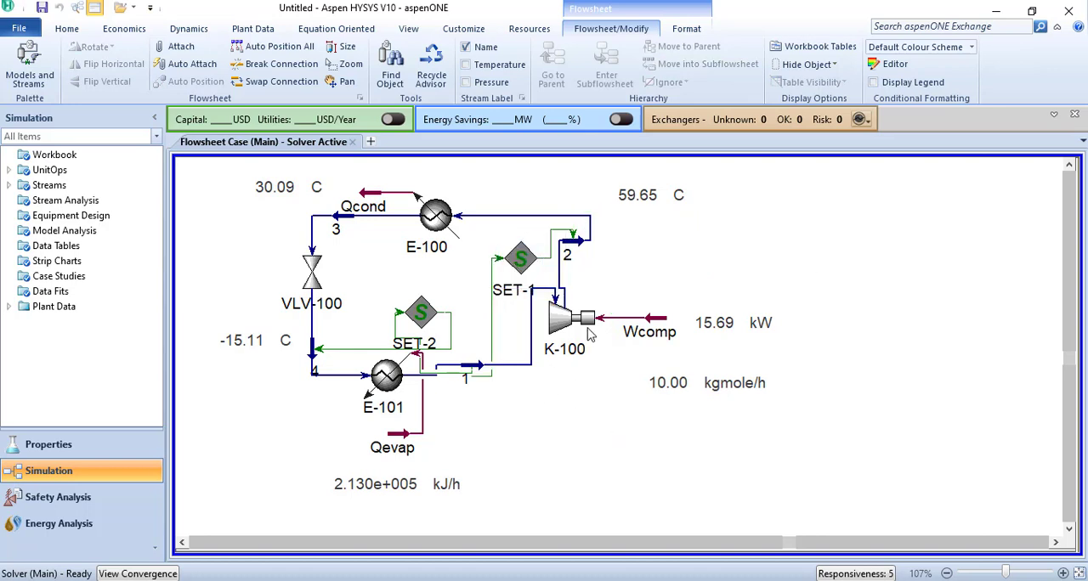
drag(566, 322, 586, 321)
drag(574, 242, 600, 239)
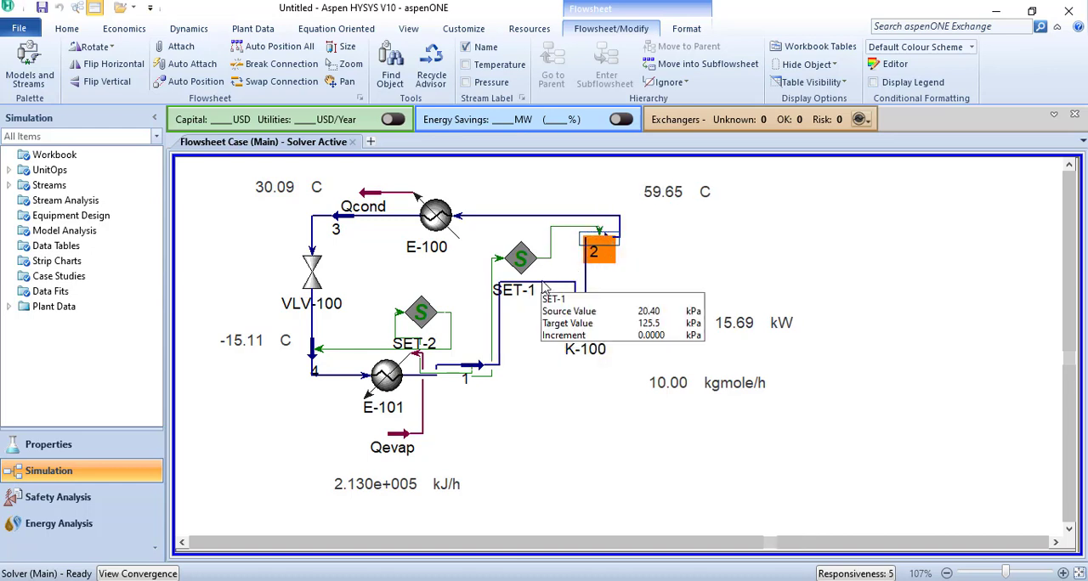
click(545, 289)
drag(578, 327, 578, 383)
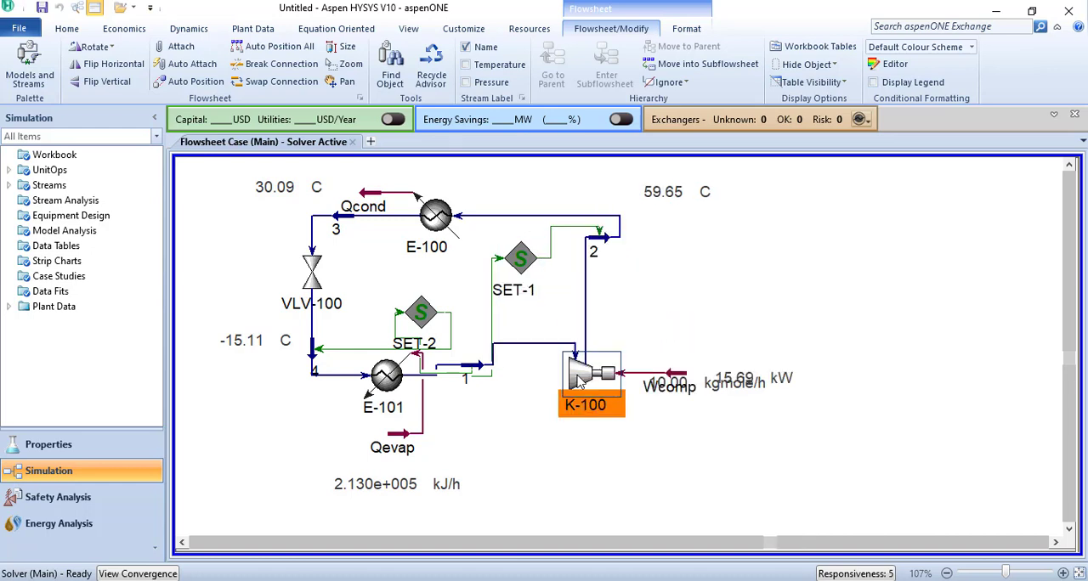
- Move the molar flow value clear of the Wcomp label and place it below compressor K-100
click(804, 416)
click(760, 384)
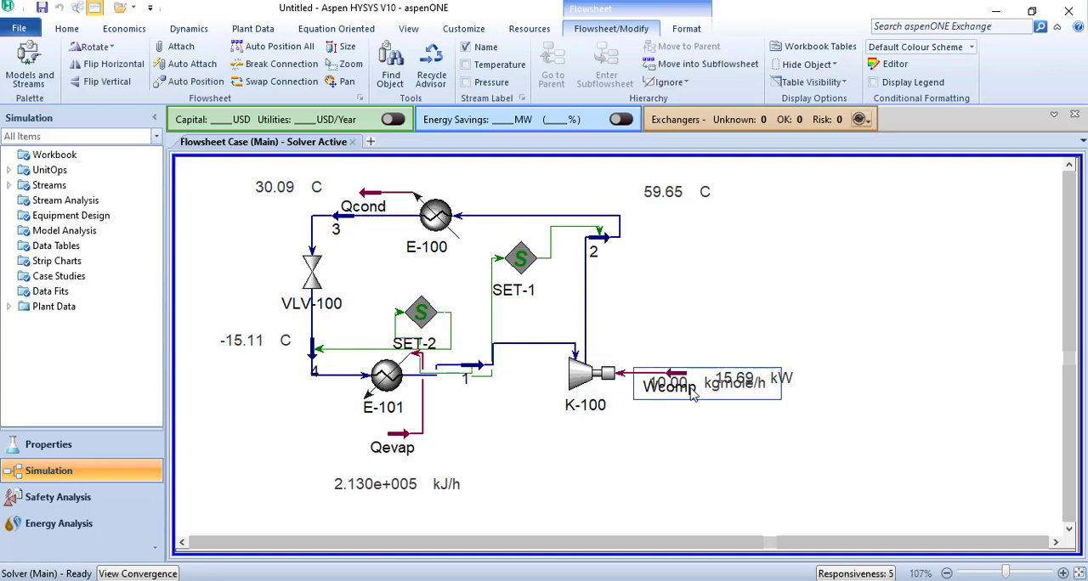
drag(693, 393, 578, 448)
click(734, 463)
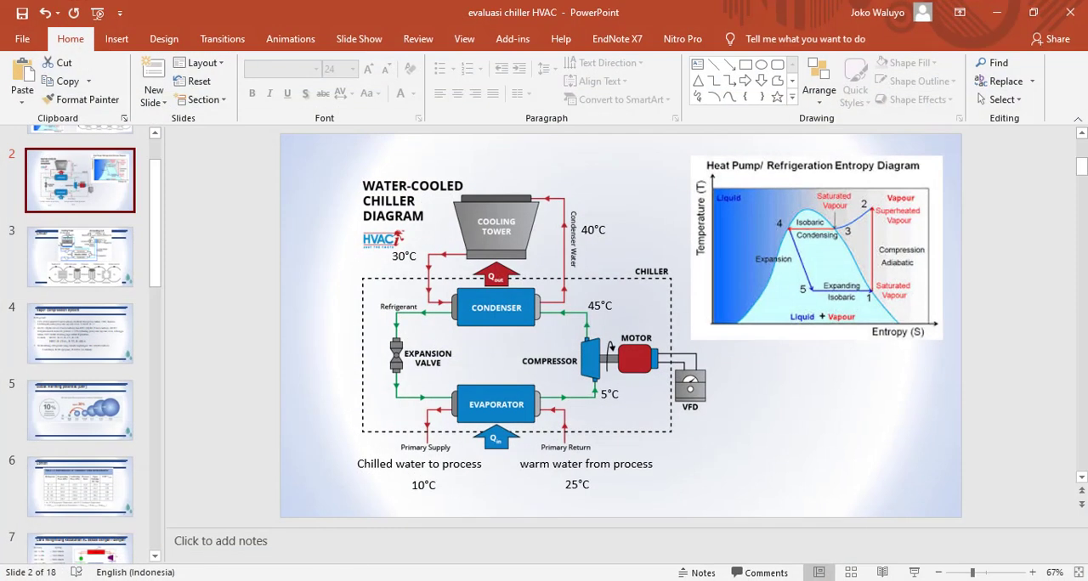
- In the PowerPoint presentation "evaluasi chiller HVAC", view slide 7 with the AC sizing list and the COP formula
scroll(76, 476, down, 4)
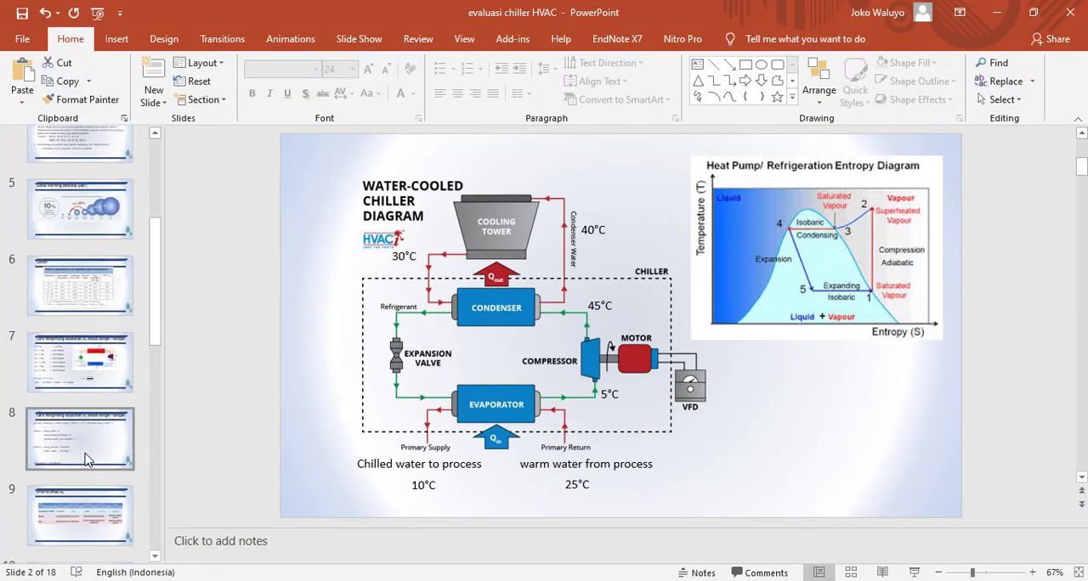
click(85, 450)
click(86, 367)
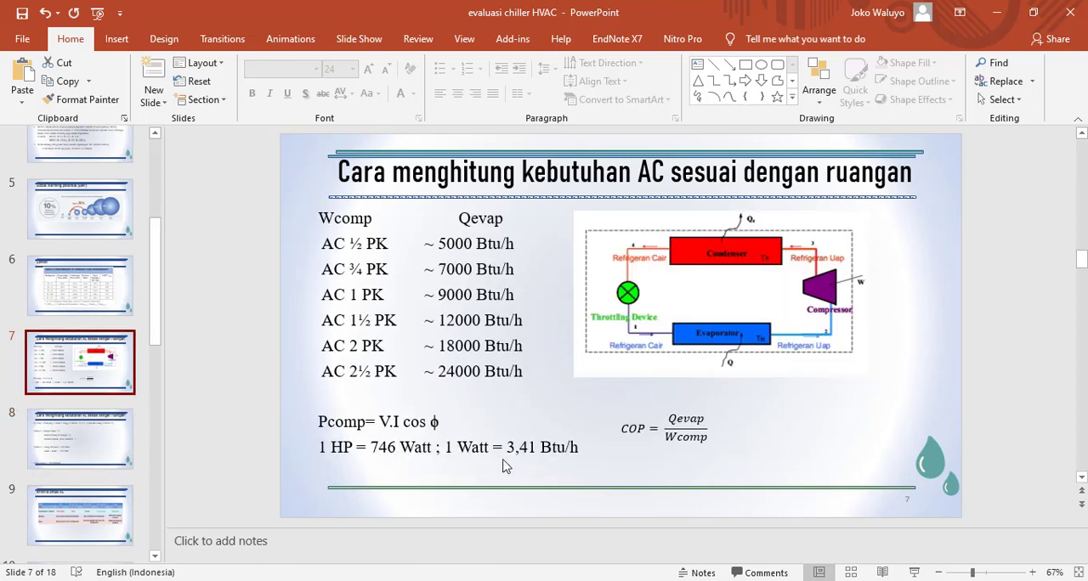
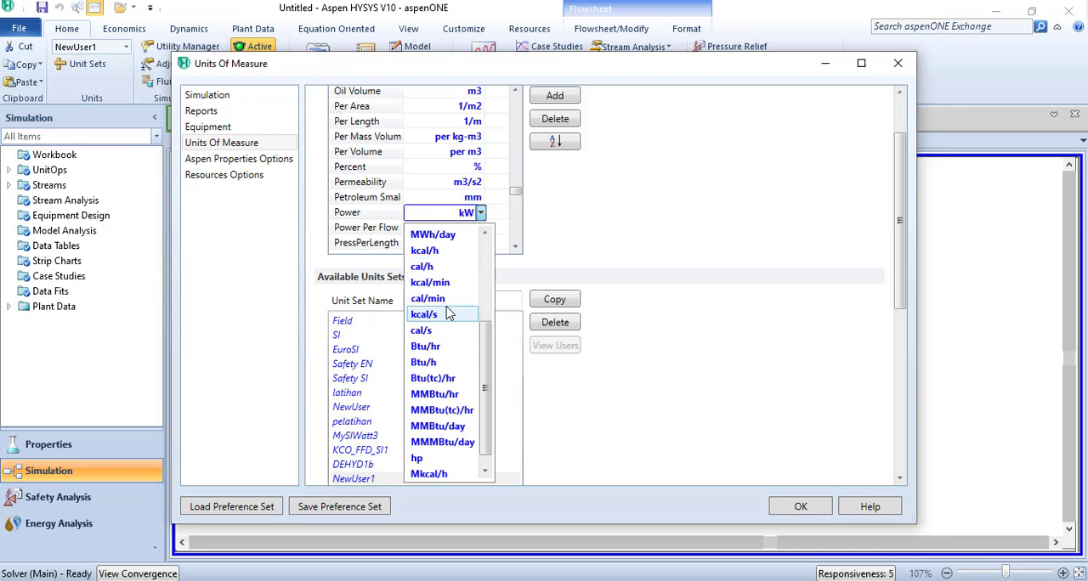
- Set the Power unit of the NewUser1 unit set to hp
click(443, 441)
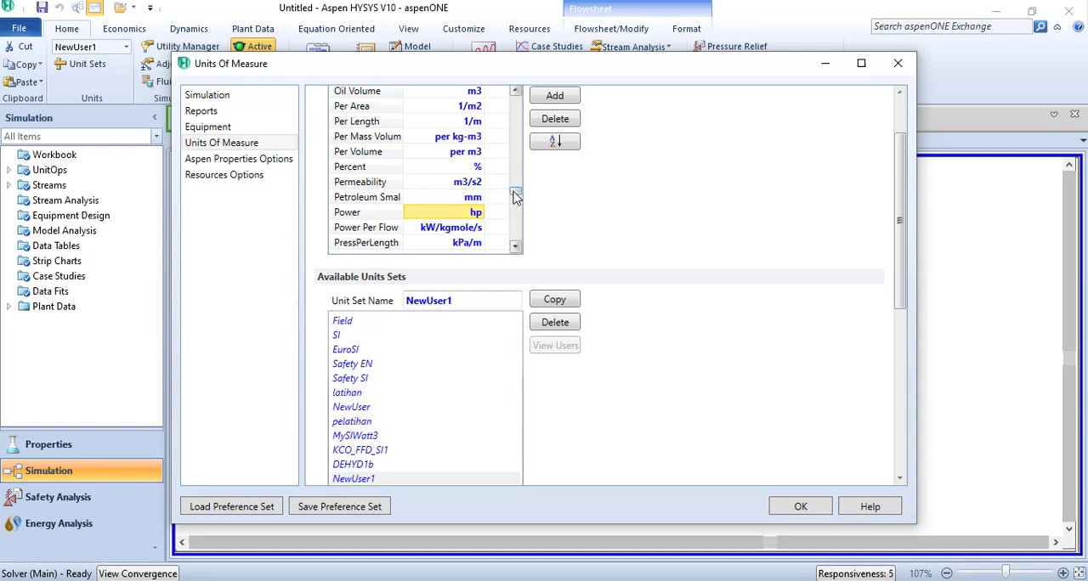
- Examine the energy, heat and mass flow units in the NewUser1 unit set, including the Heating Value entry
drag(515, 194, 520, 163)
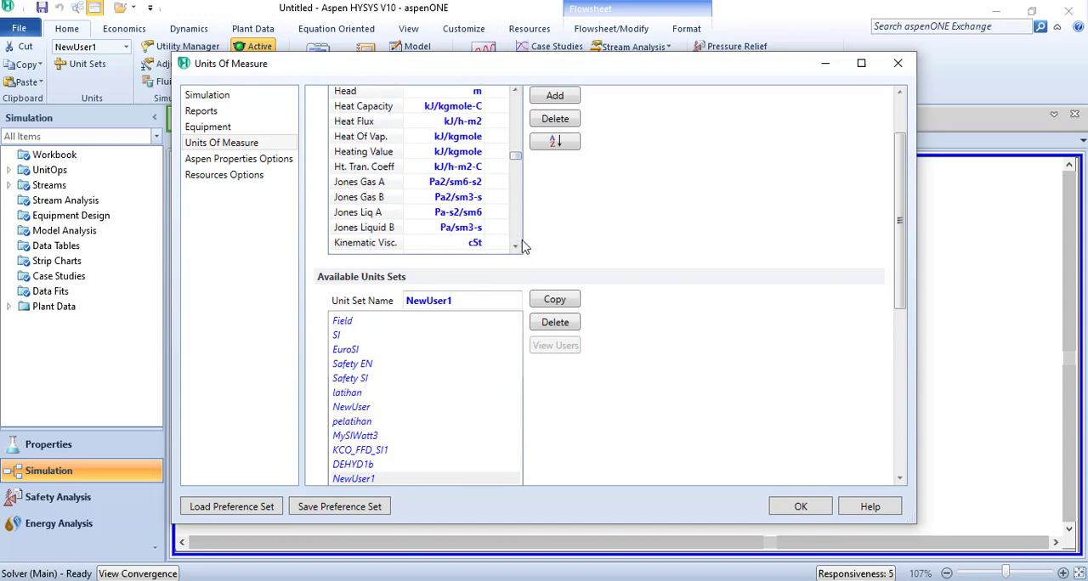
scroll(517, 221, up, 1)
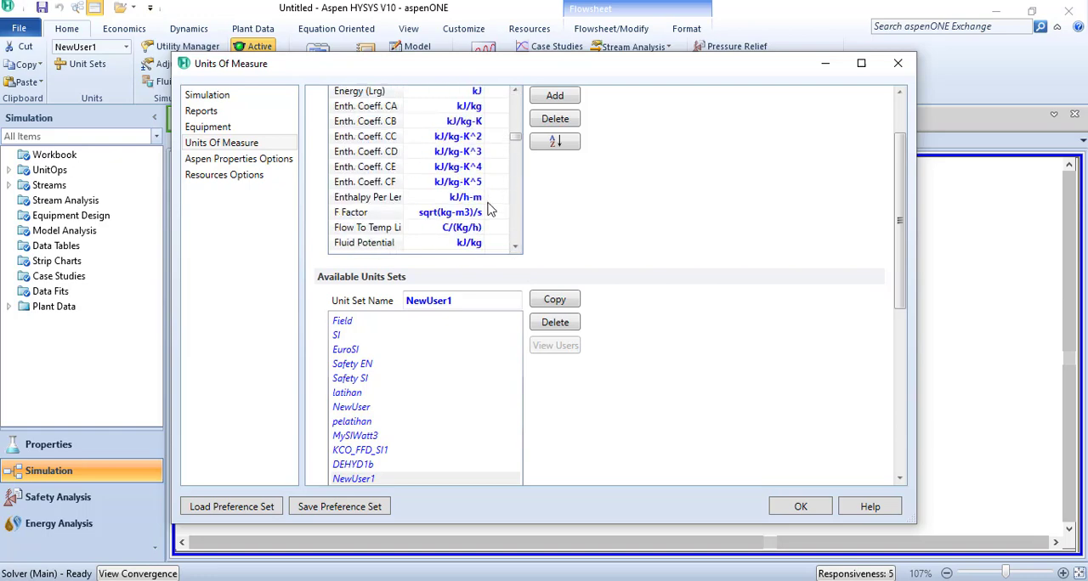
scroll(489, 210, up, 2)
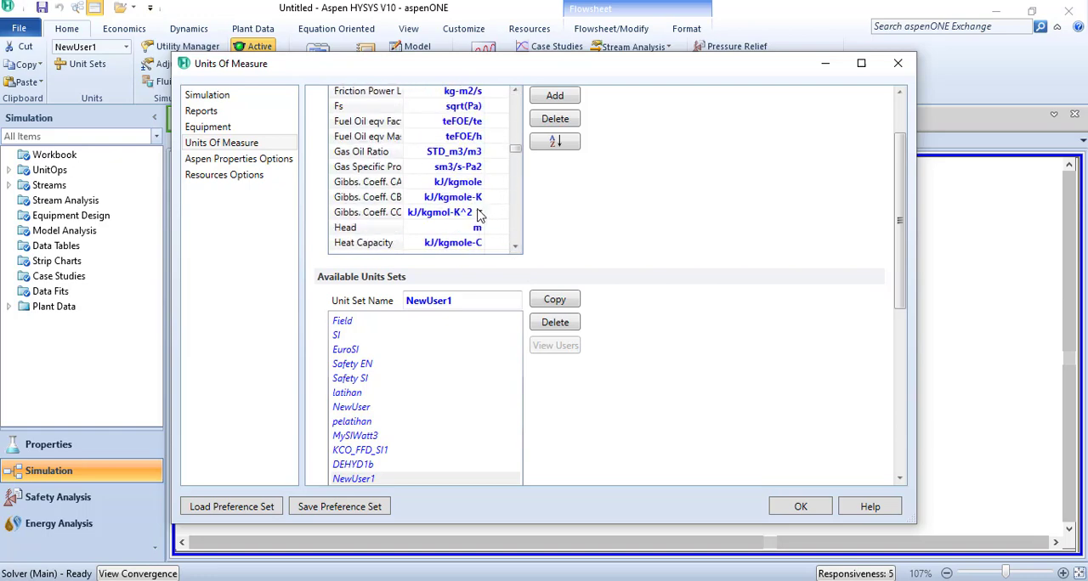
scroll(477, 219, down, 9)
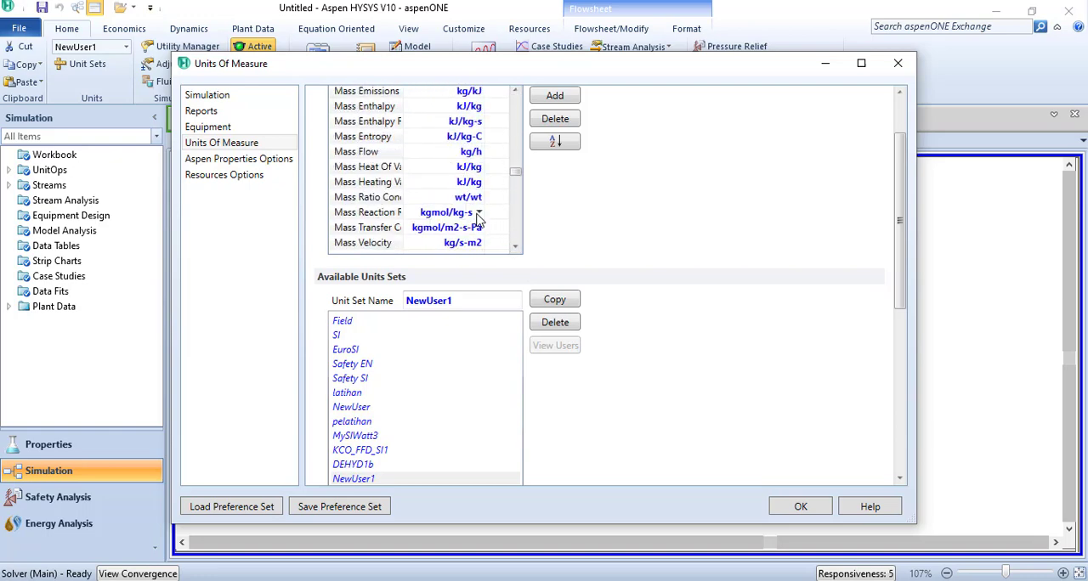
scroll(477, 219, down, 4)
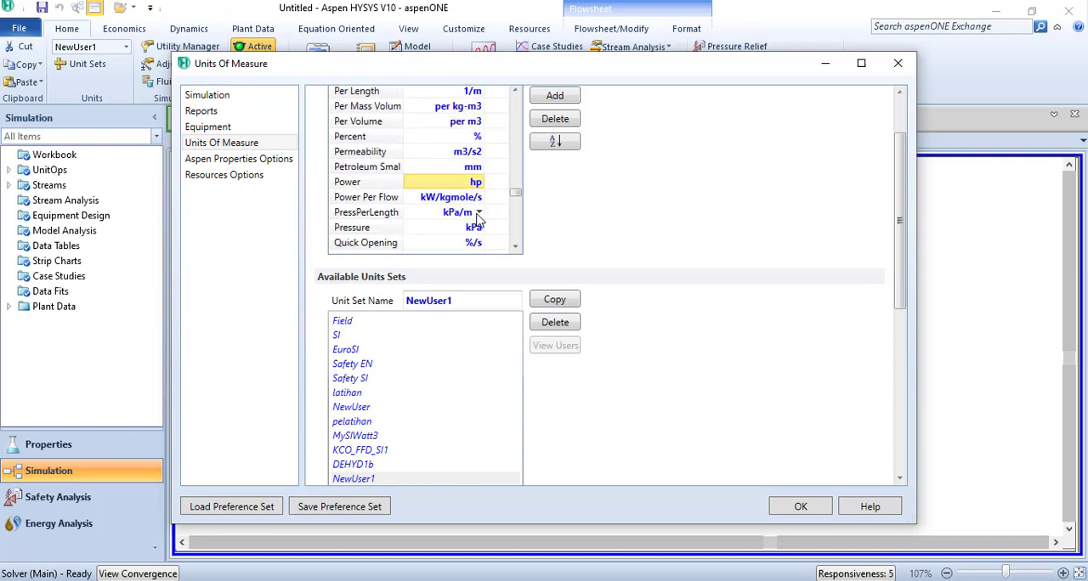
scroll(484, 221, up, 3)
scroll(484, 219, up, 8)
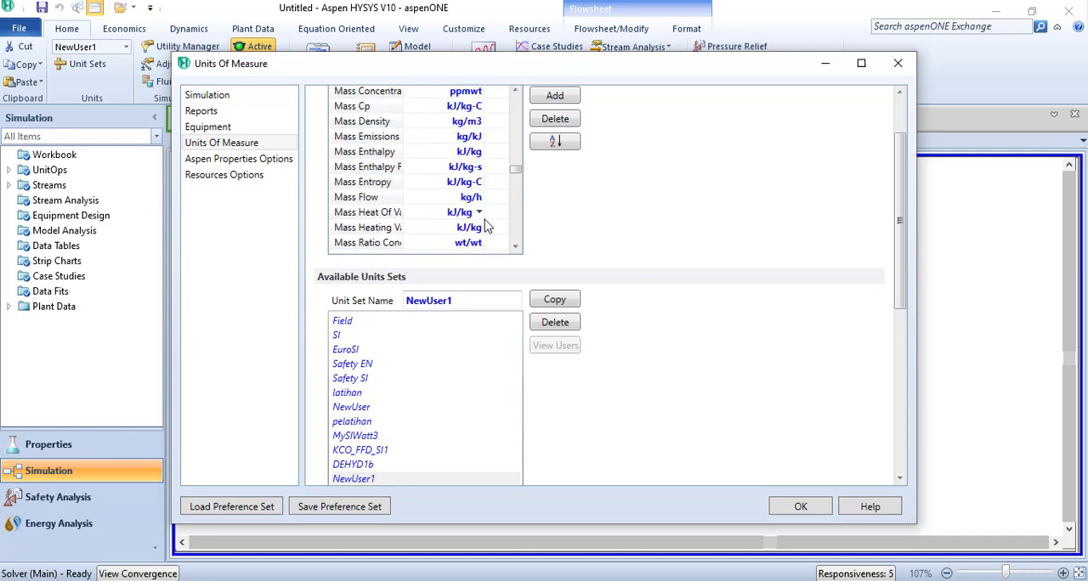
scroll(483, 220, up, 5)
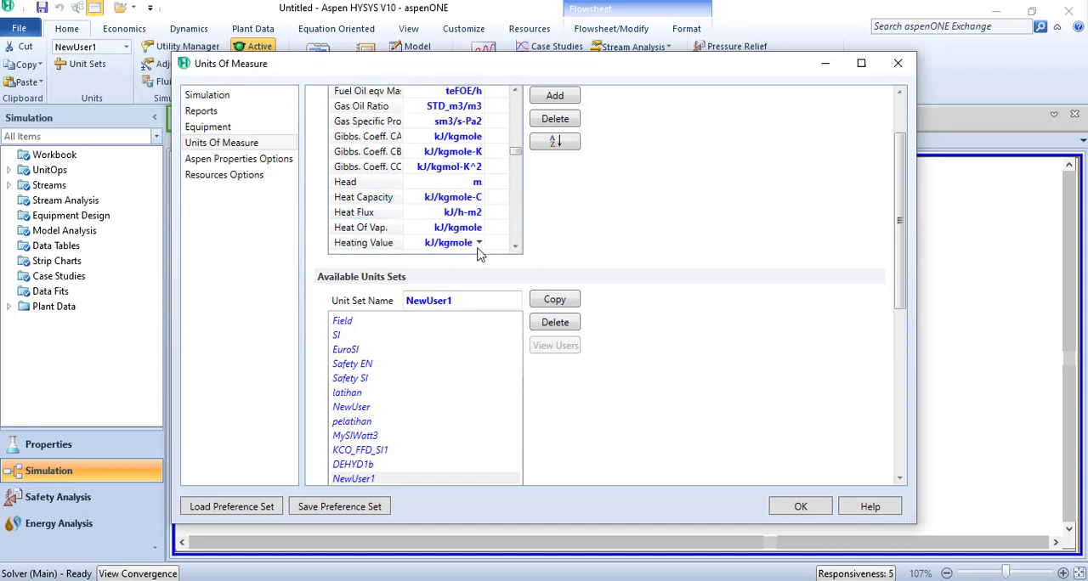
click(479, 244)
click(481, 244)
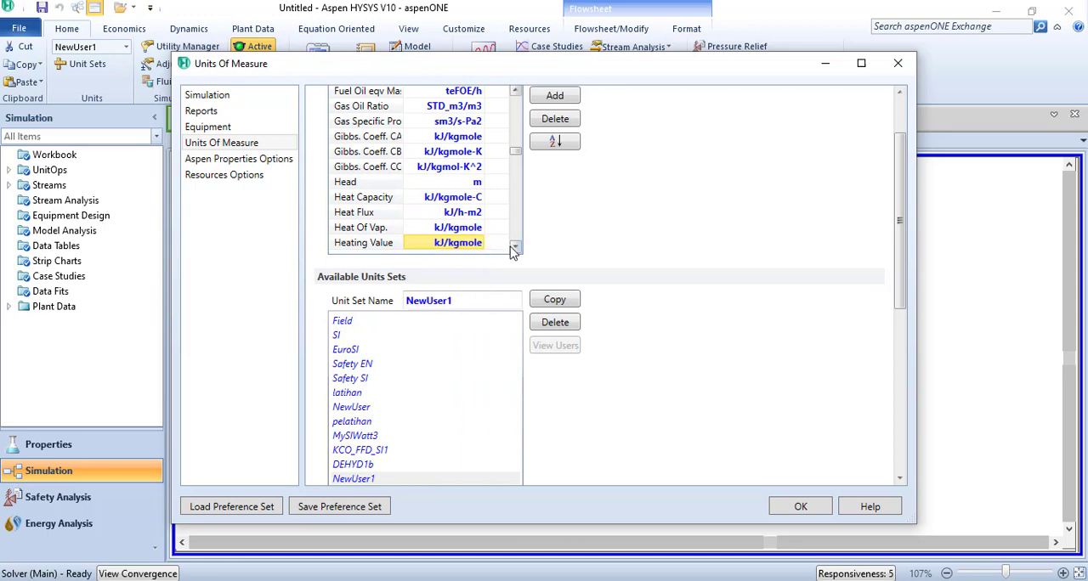
click(515, 247)
click(515, 247)
click(515, 246)
click(515, 247)
click(515, 246)
click(515, 247)
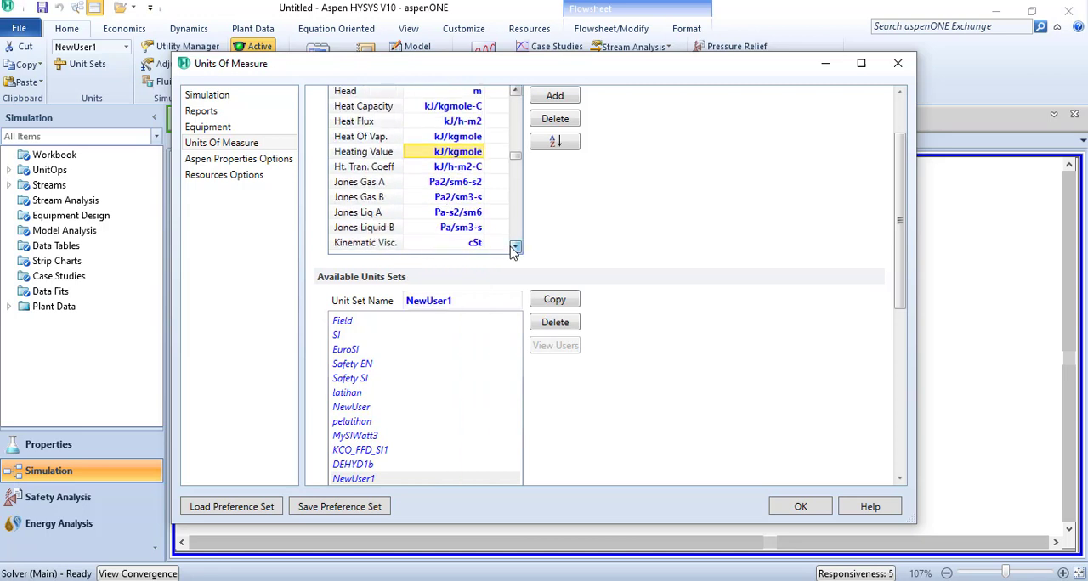
click(516, 246)
click(515, 247)
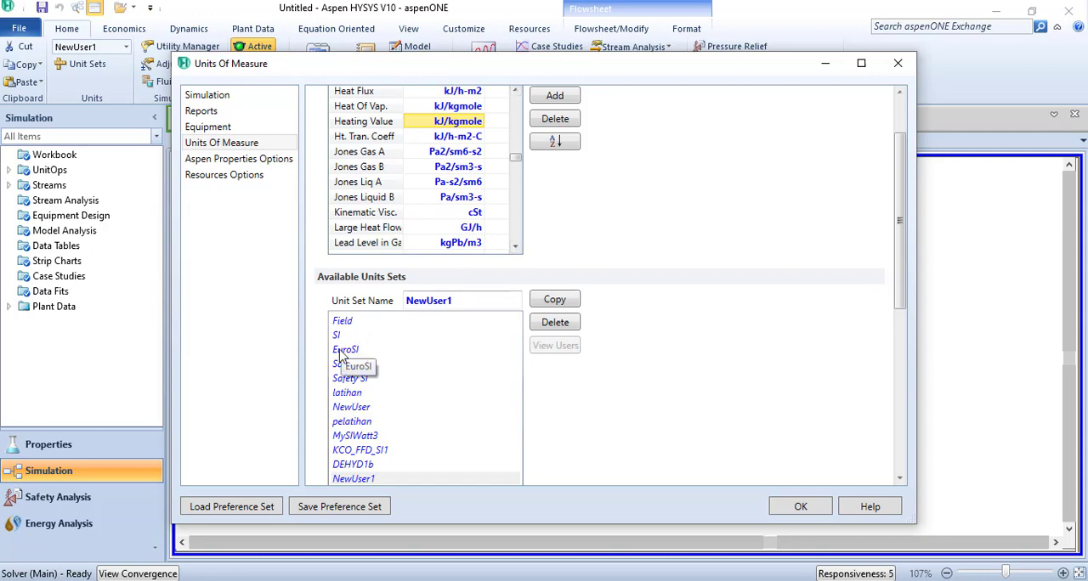
- Activate the Field unit set and check the flowsheet values behind the Units Of Measure dialog
click(348, 323)
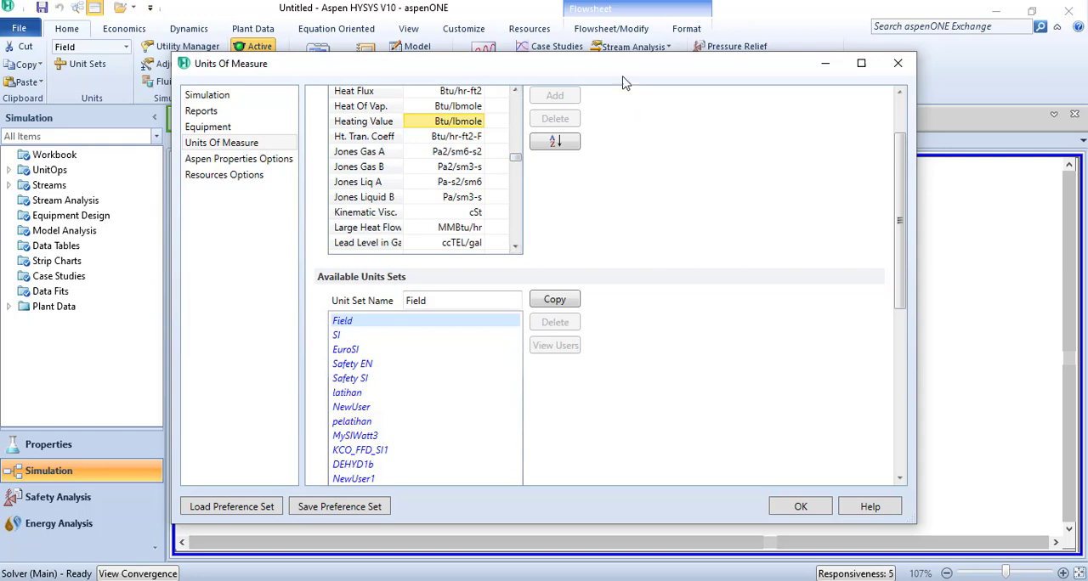
drag(626, 80, 429, 363)
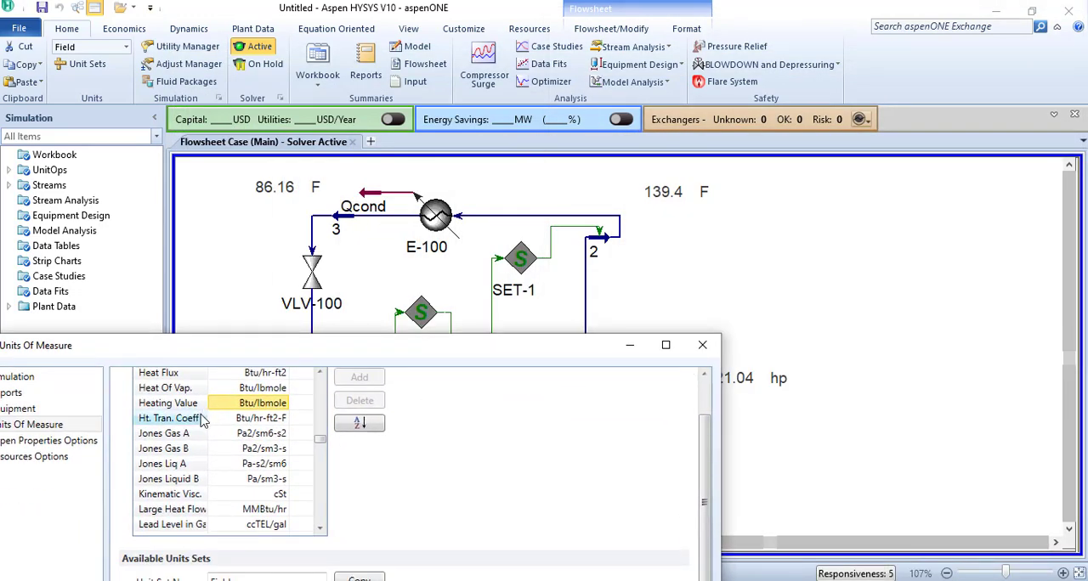
drag(402, 356, 554, 133)
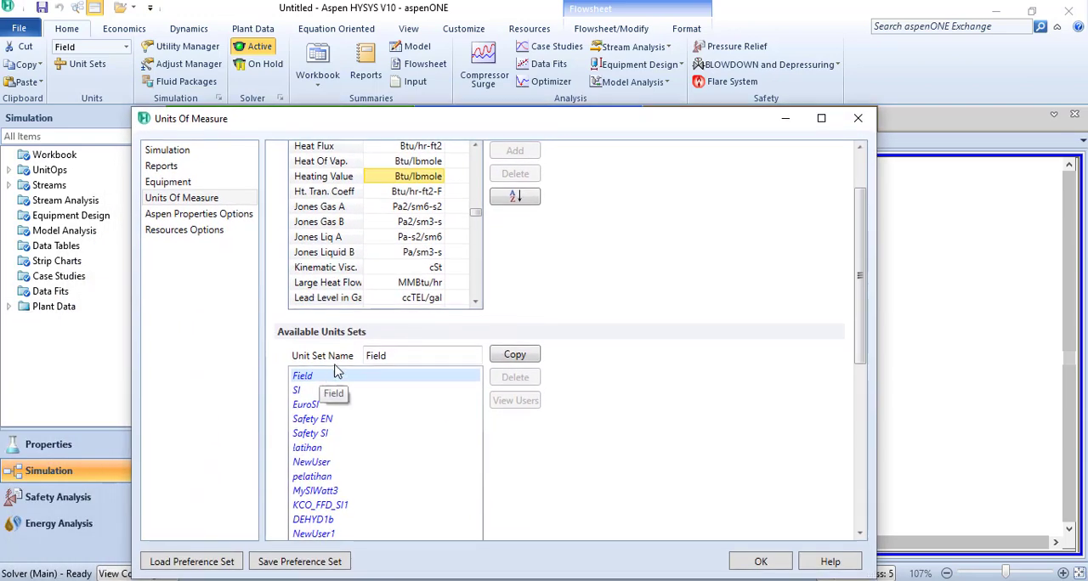
- Examine the conversion definition of the Temperature unit F in the Field unit set
click(476, 223)
drag(476, 223, 474, 289)
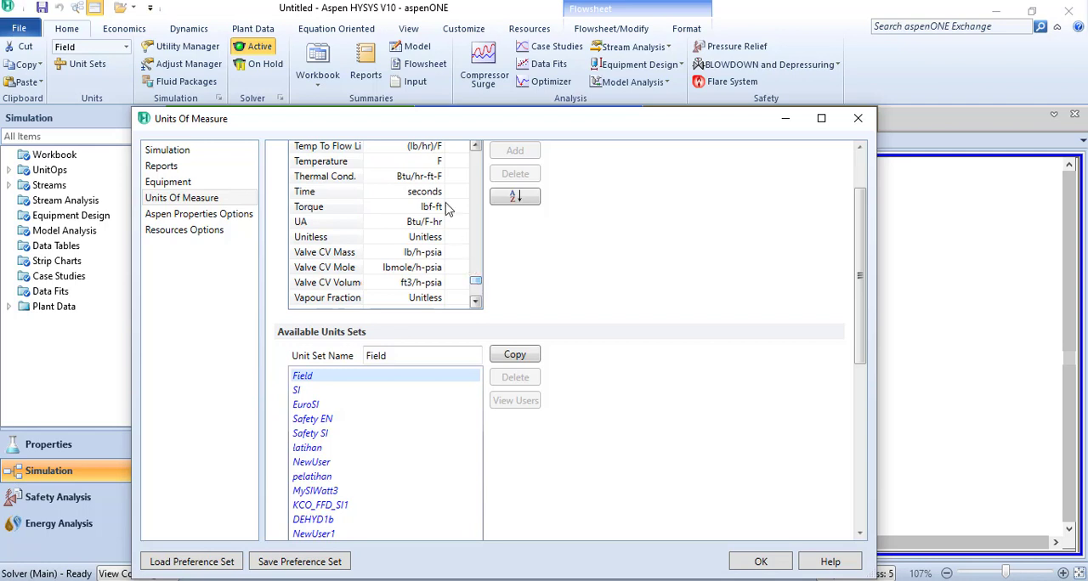
click(438, 164)
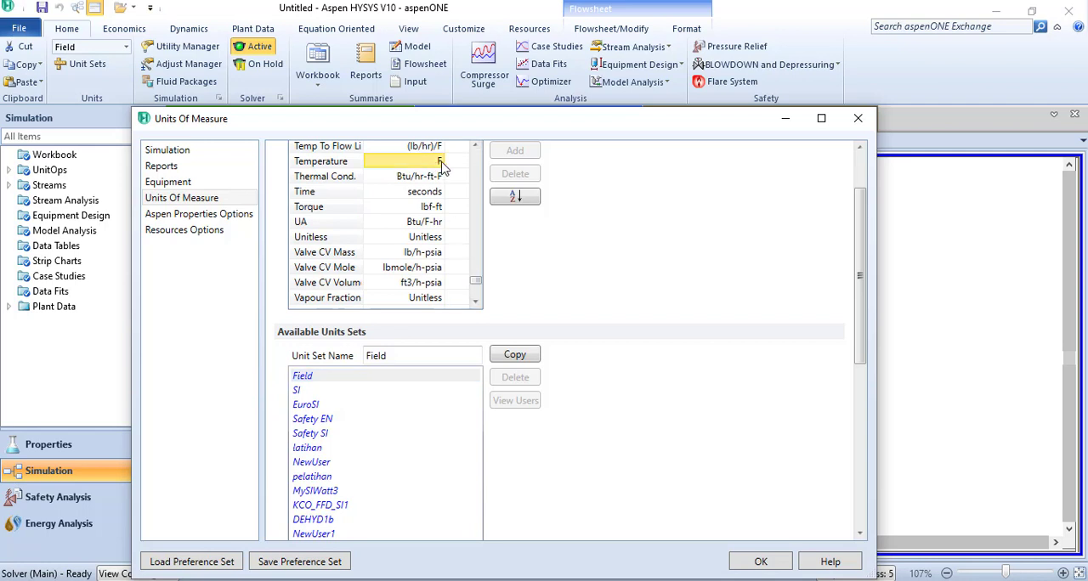
double_click(441, 164)
click(701, 292)
click(475, 146)
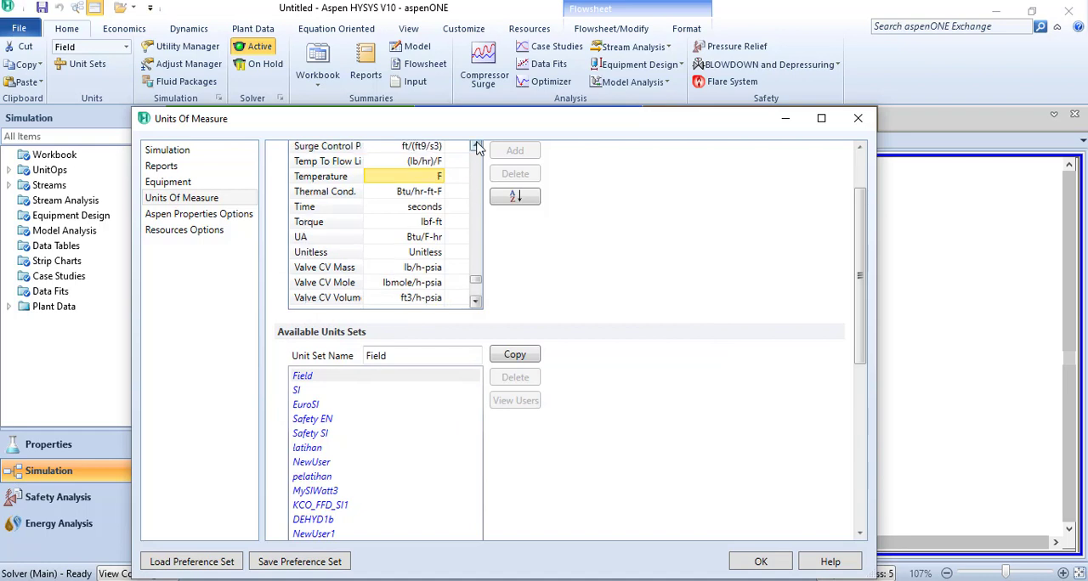
double_click(439, 177)
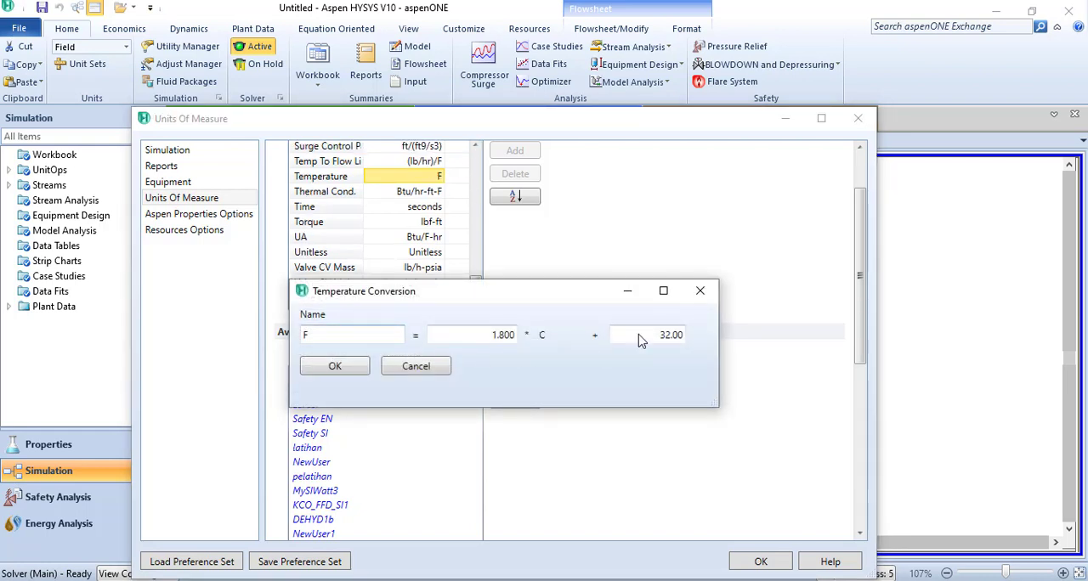
click(700, 291)
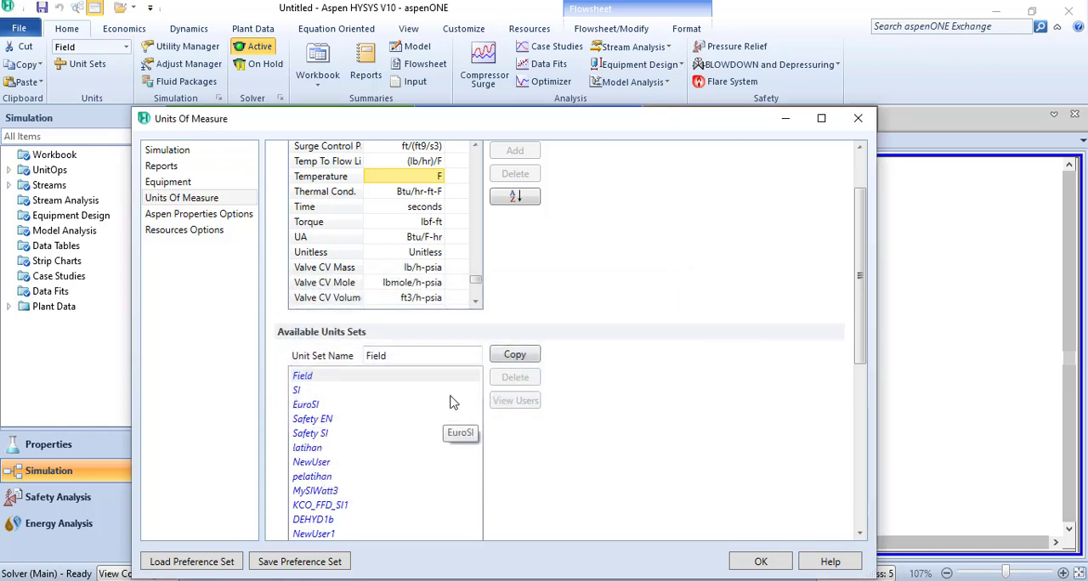
- Copy the Field unit set and set the copy's Temperature unit to C
click(514, 355)
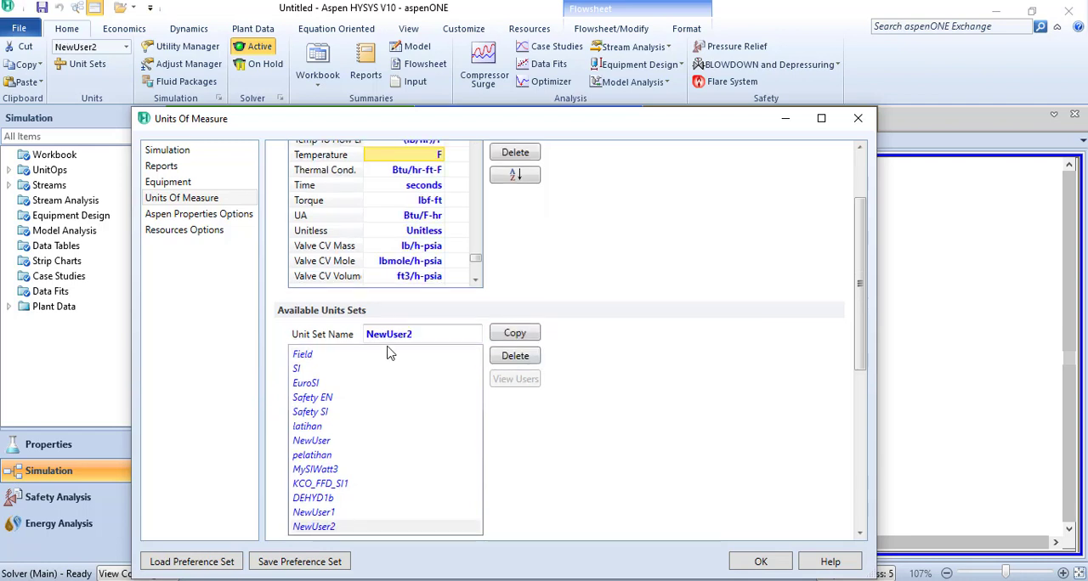
click(432, 155)
click(440, 155)
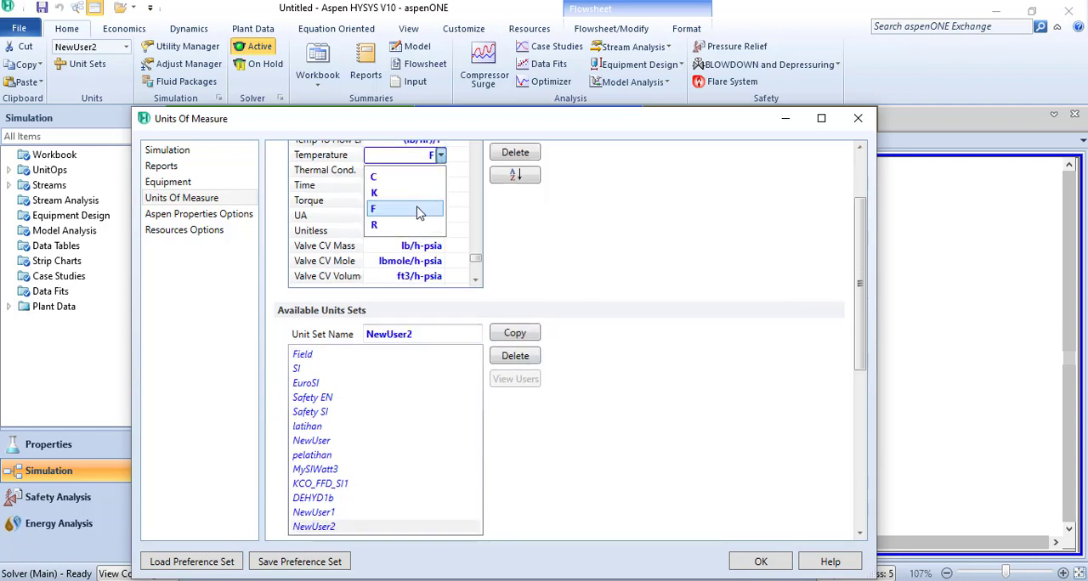
click(416, 177)
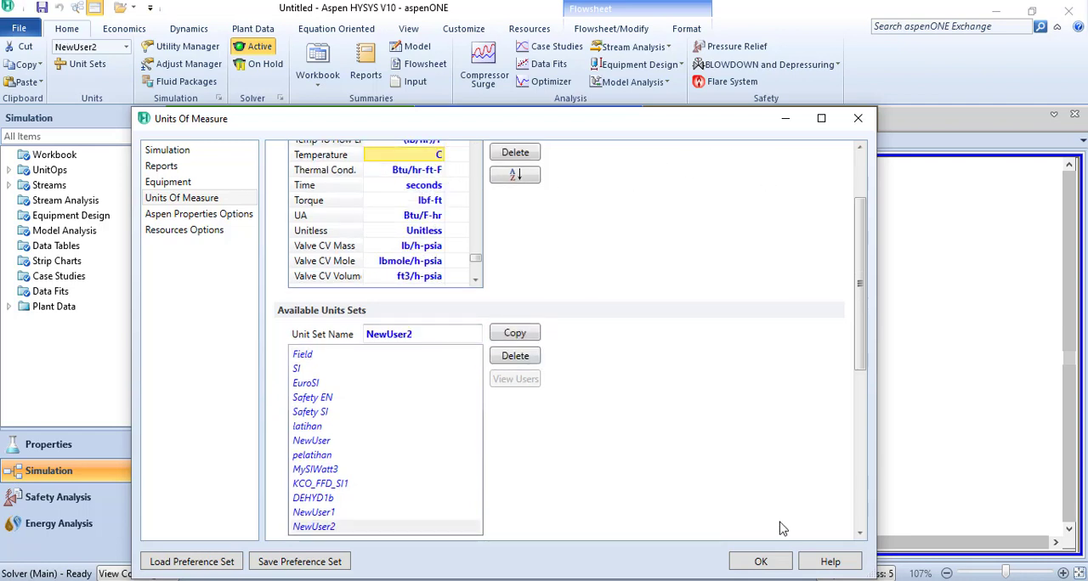
- Rename the copied unit set as Refrigeran and accept the unit settings
click(432, 334)
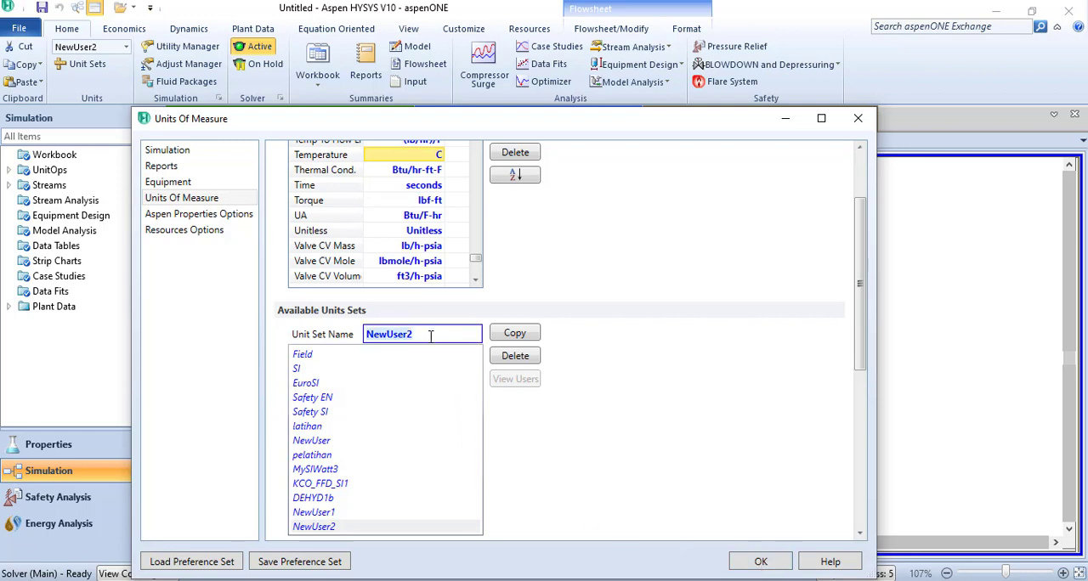
text(Refrigeran)
click(760, 562)
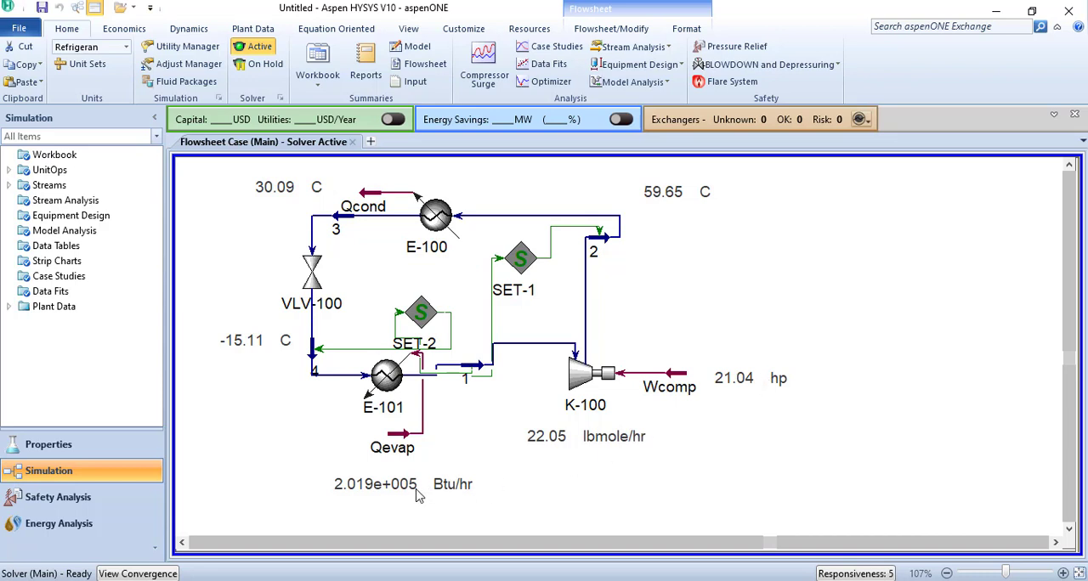
- Move the molar flow value below K-100 slightly toward Qevap
drag(559, 437, 525, 435)
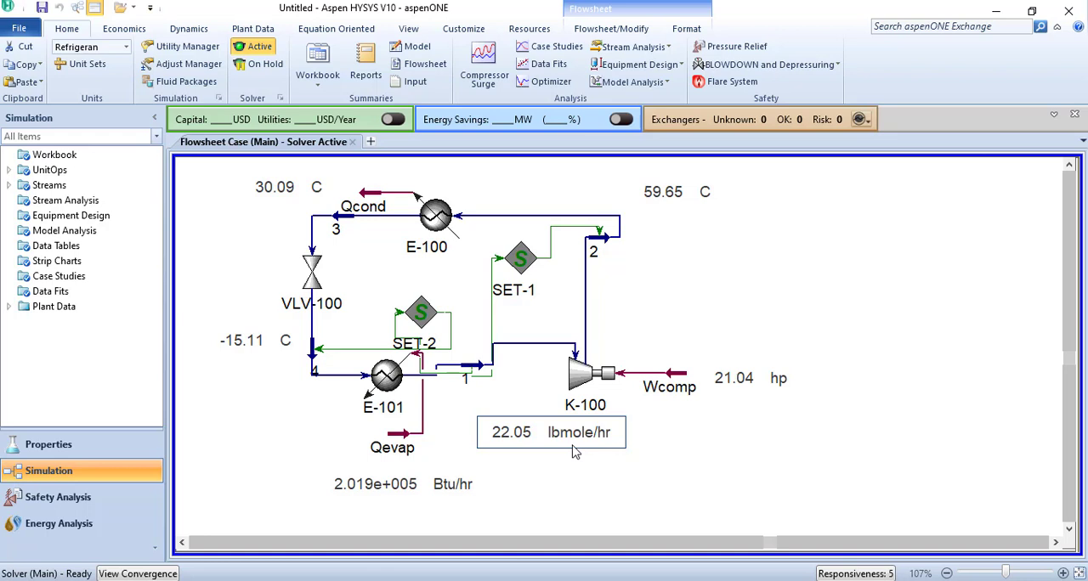
click(120, 49)
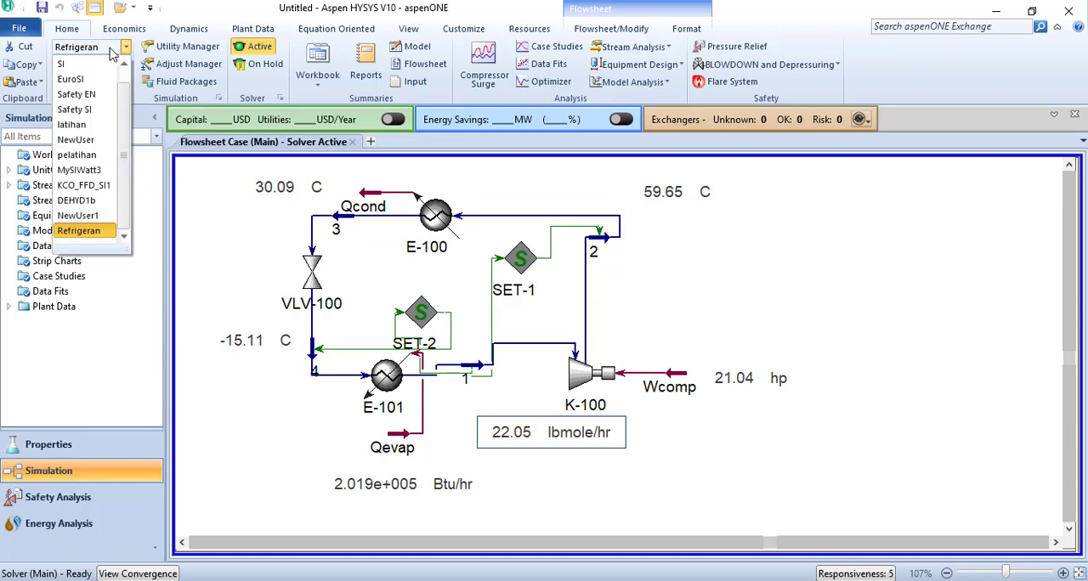
click(78, 230)
click(68, 231)
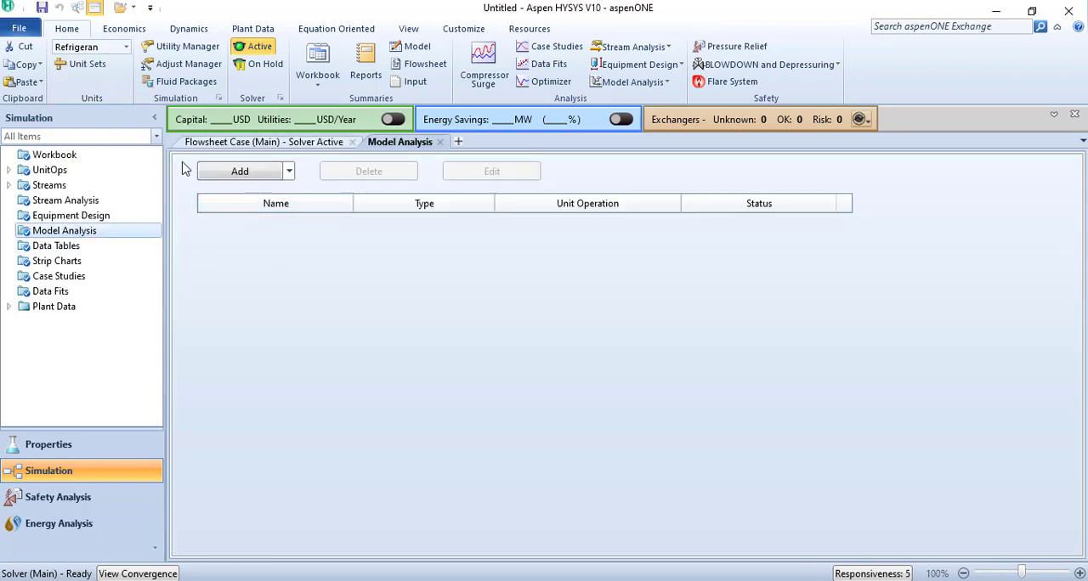
click(439, 142)
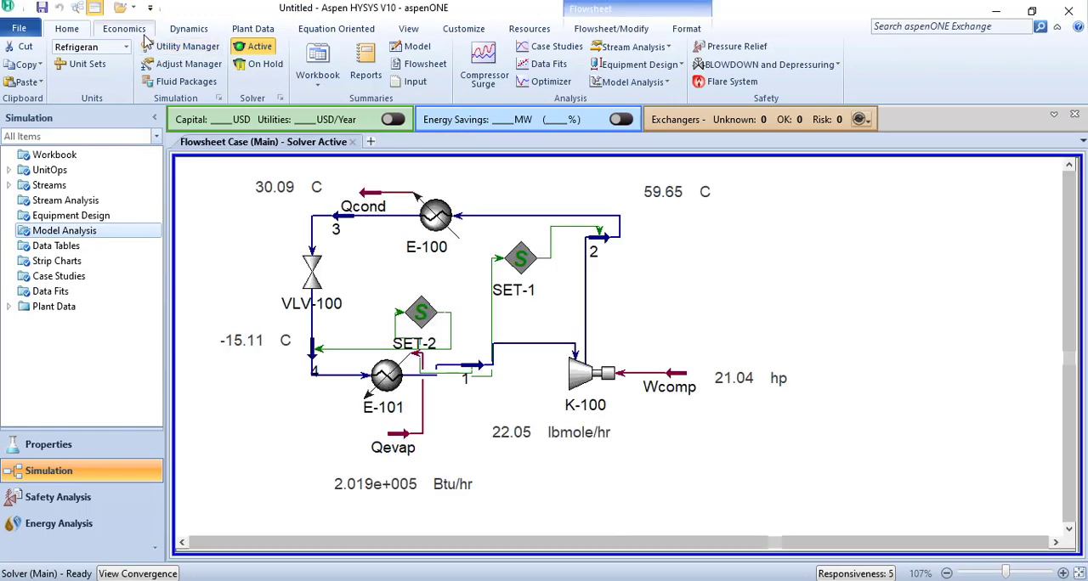
- Set the Molar Flow unit of the Refrigeran unit set to gmole/h and accept the unit settings
click(103, 48)
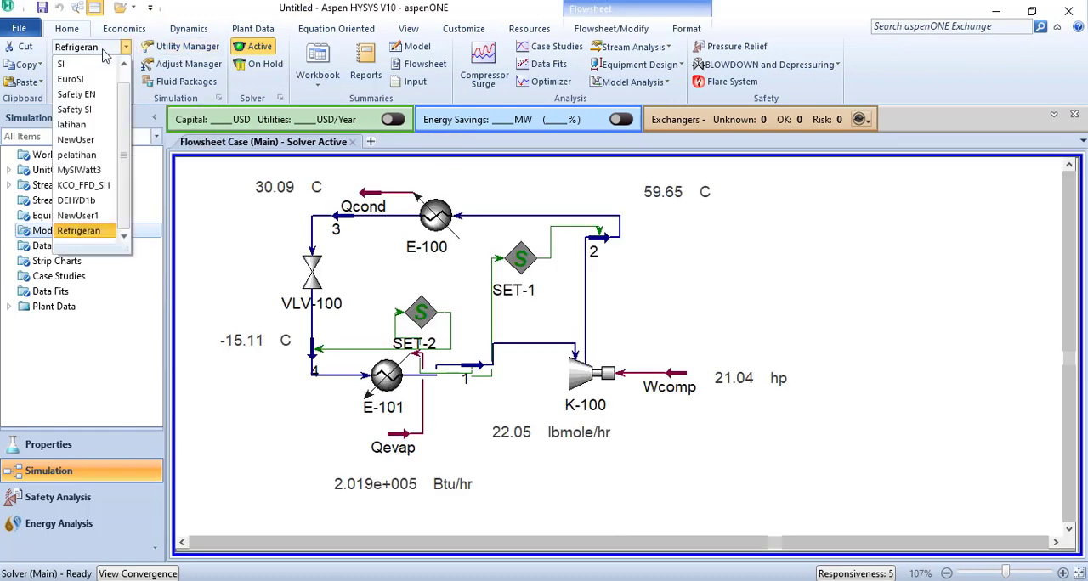
click(83, 232)
click(85, 64)
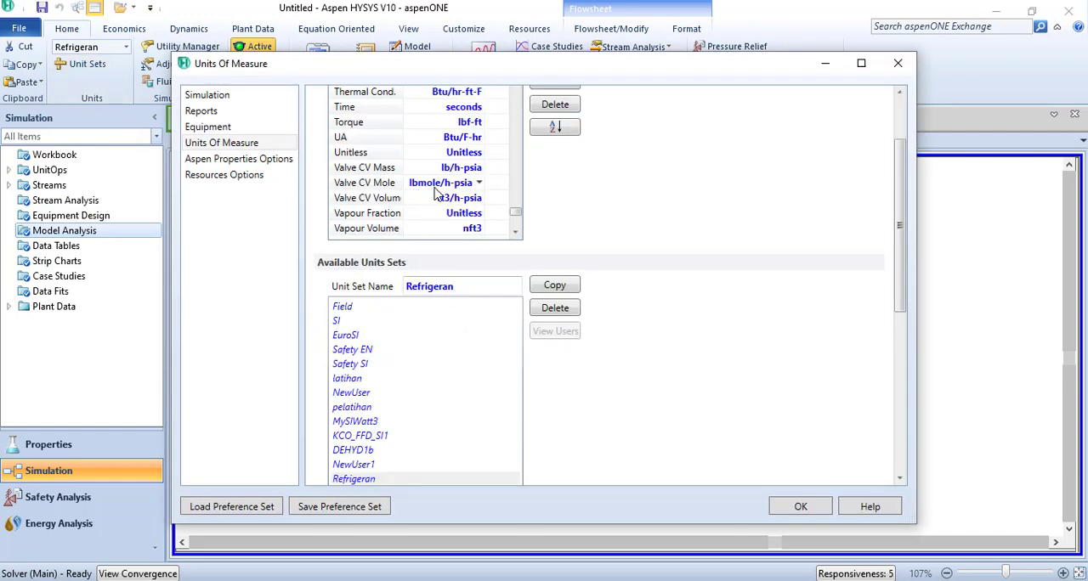
scroll(435, 194, up, 1)
scroll(451, 191, up, 4)
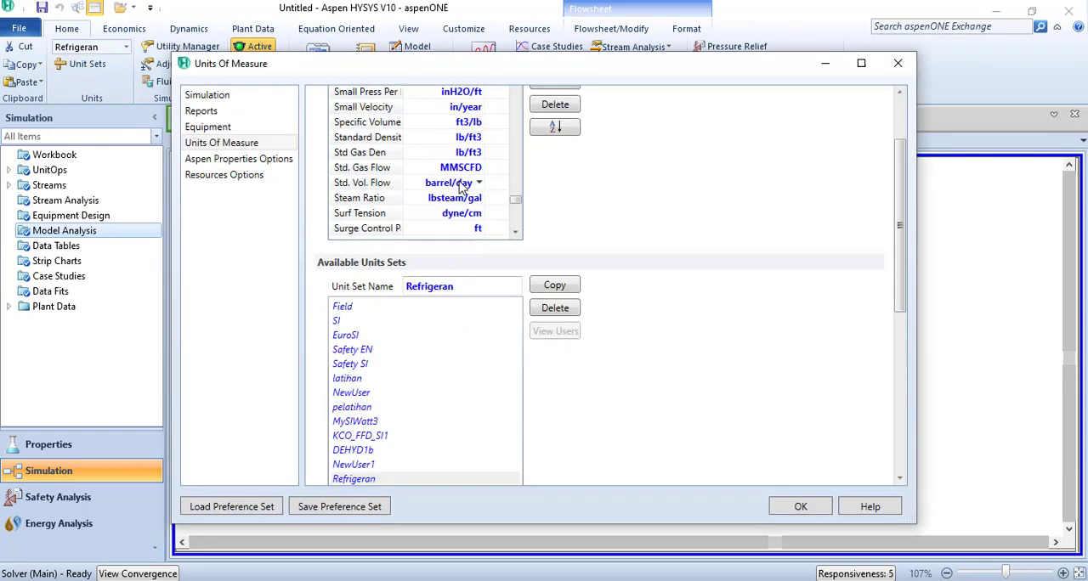
scroll(459, 187, down, 3)
scroll(460, 189, down, 5)
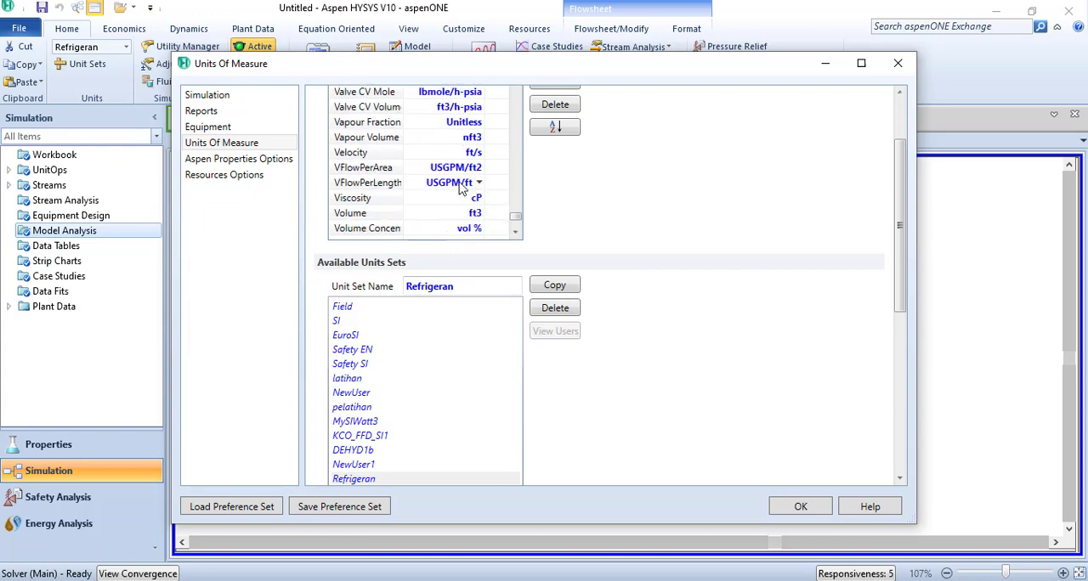
scroll(460, 189, up, 8)
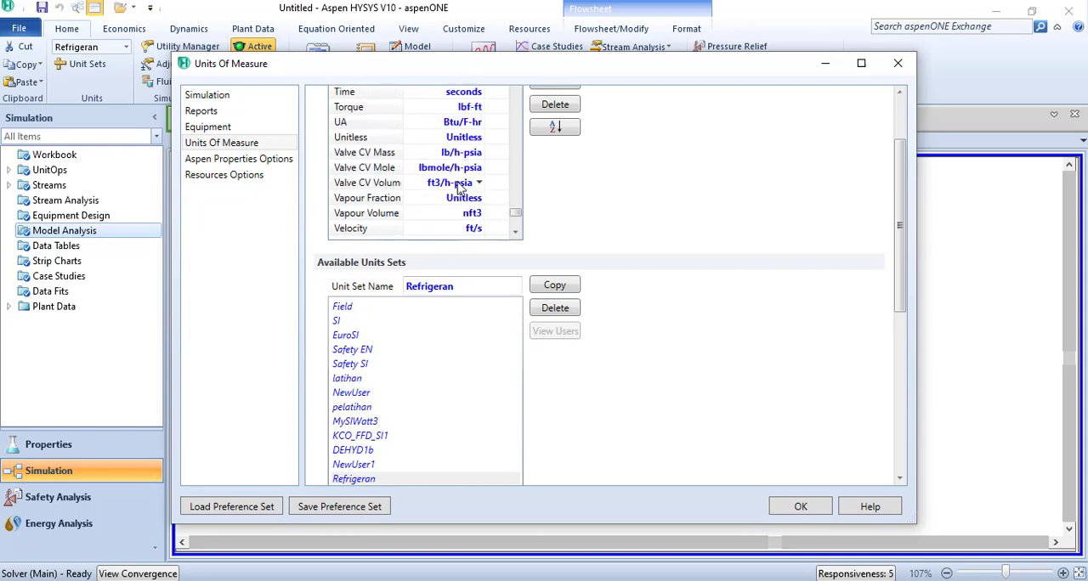
scroll(460, 188, up, 10)
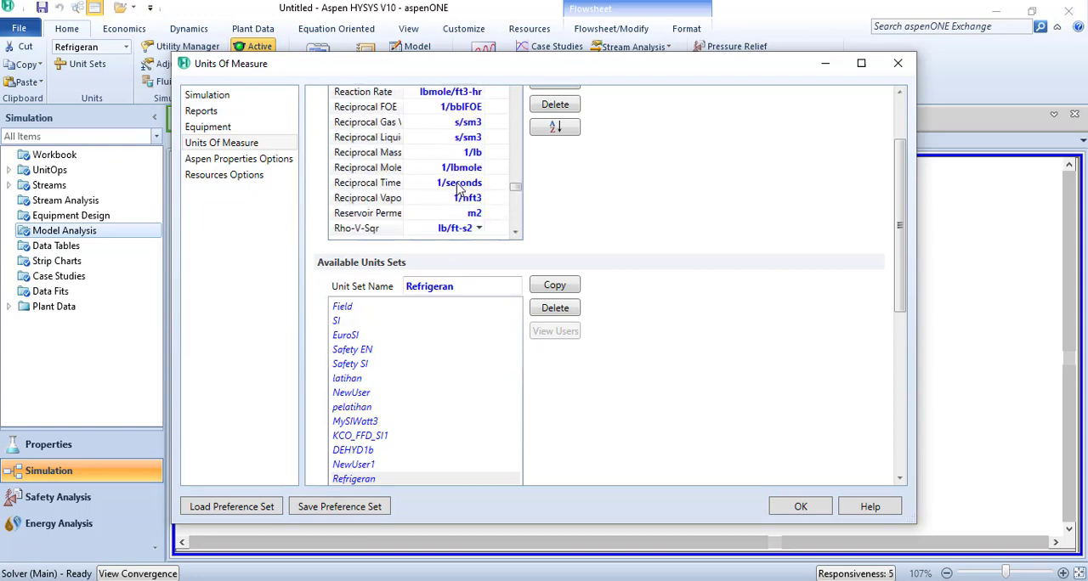
scroll(460, 195, up, 2)
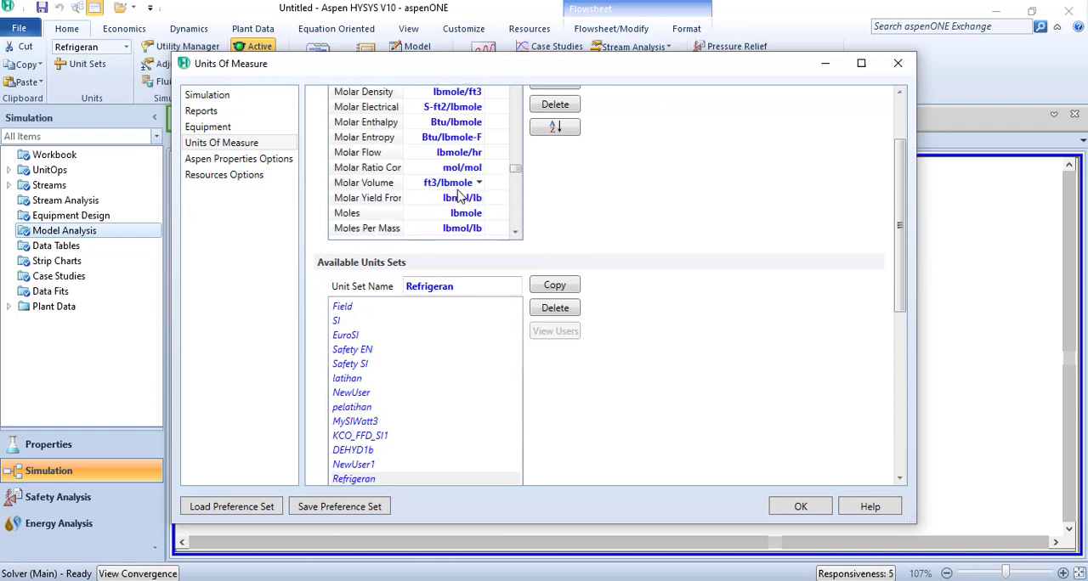
scroll(460, 195, up, 2)
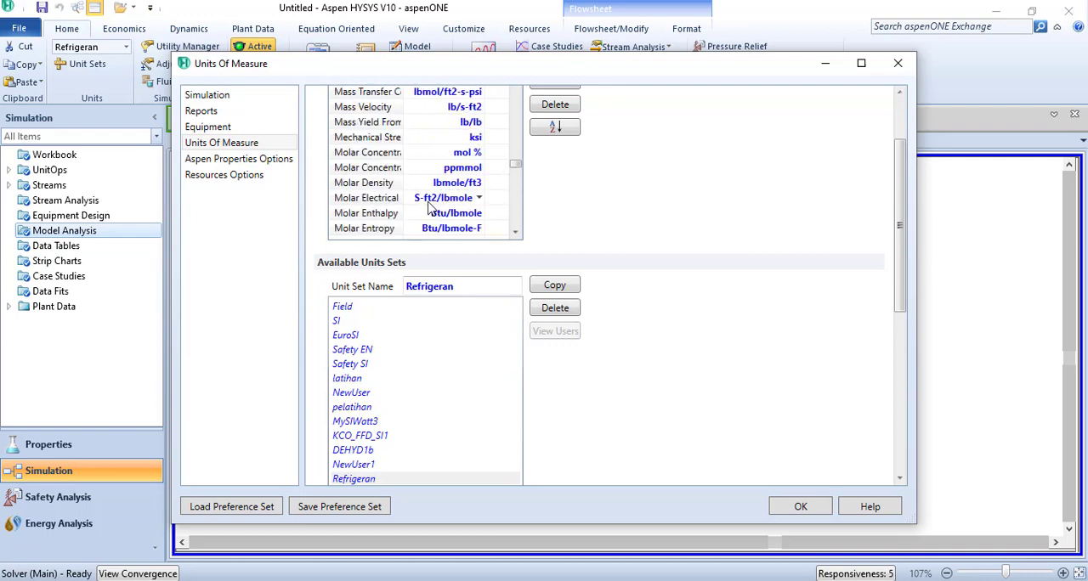
scroll(429, 204, down, 1)
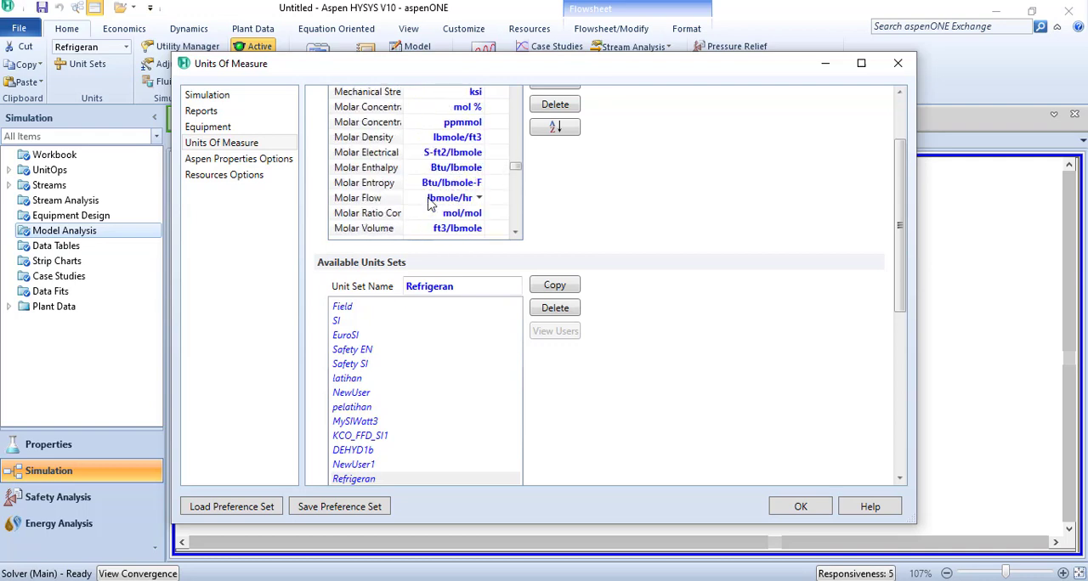
click(480, 199)
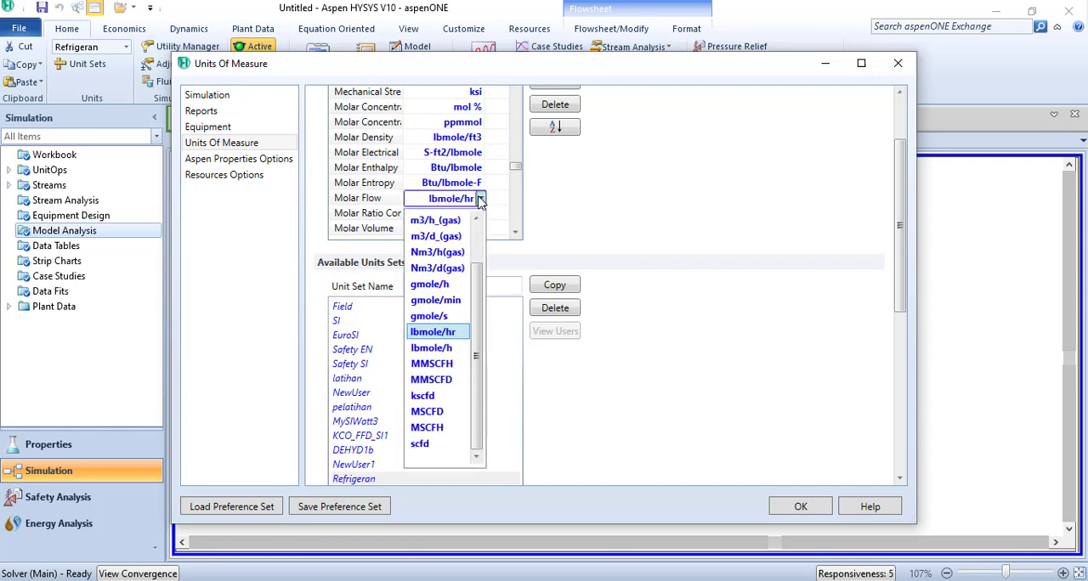
click(435, 289)
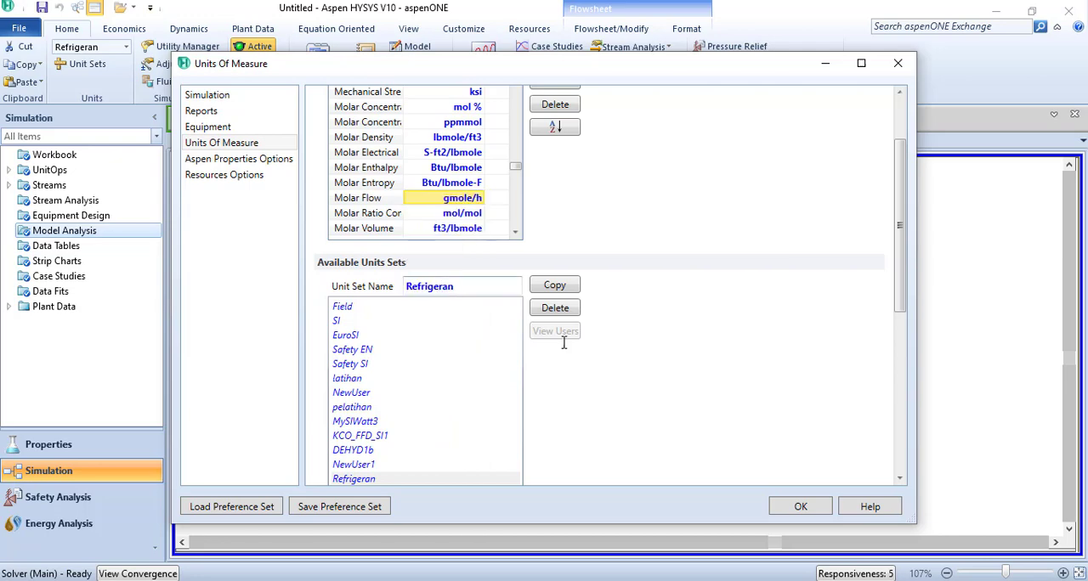
click(800, 508)
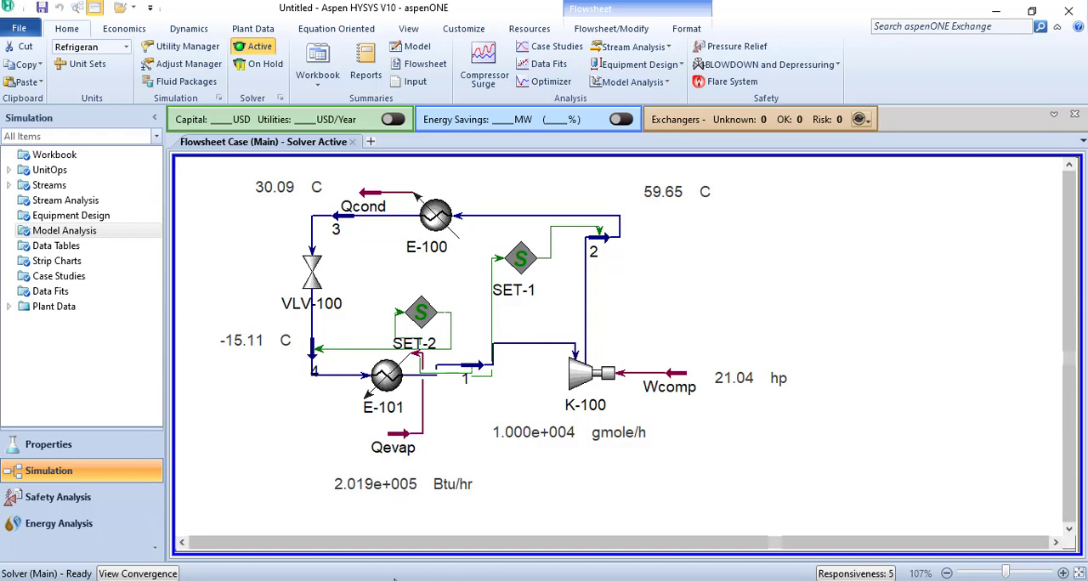
- Switch to the SM-P205 tablet notes, read the handwritten question below the cycle sketch, and return to Aspen HYSYS
mouse_move(394, 578)
click(460, 554)
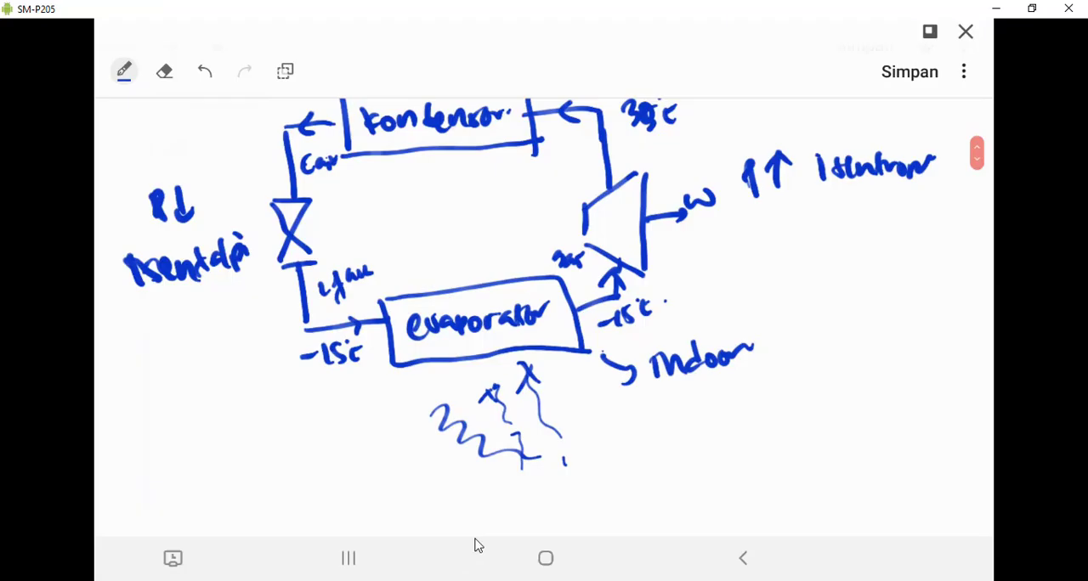
scroll(478, 546, down, 4)
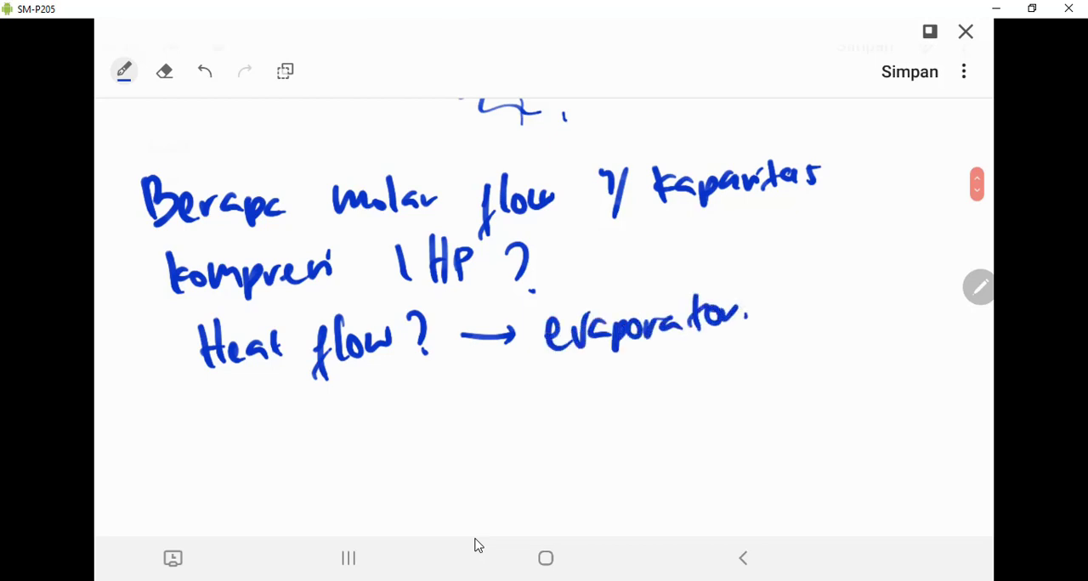
click(995, 9)
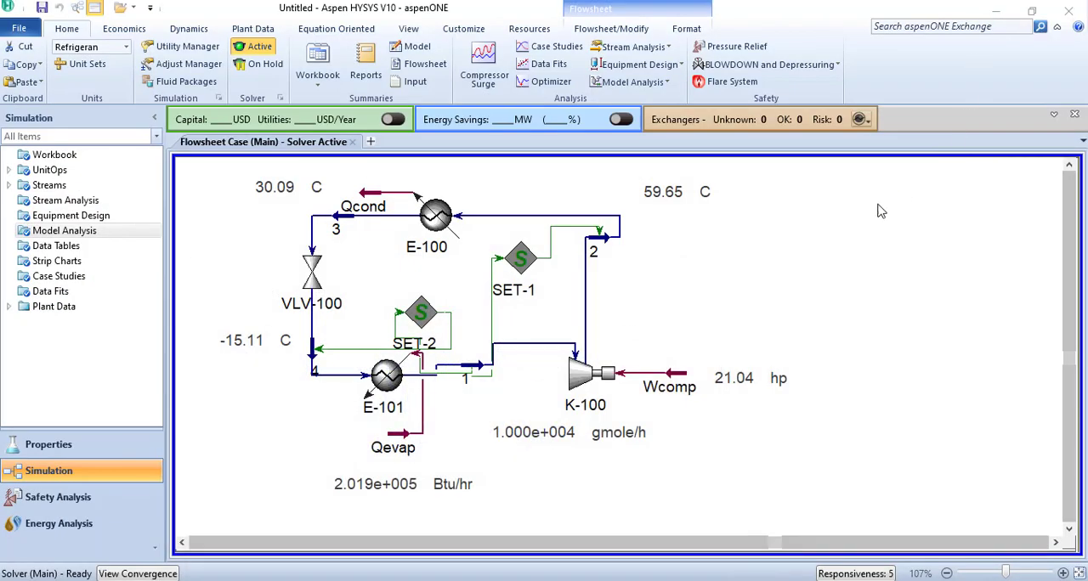
- Move the molar flow value further below K-100 and place an Adjust block above Wcomp on the flowsheet
click(532, 442)
drag(533, 442, 598, 468)
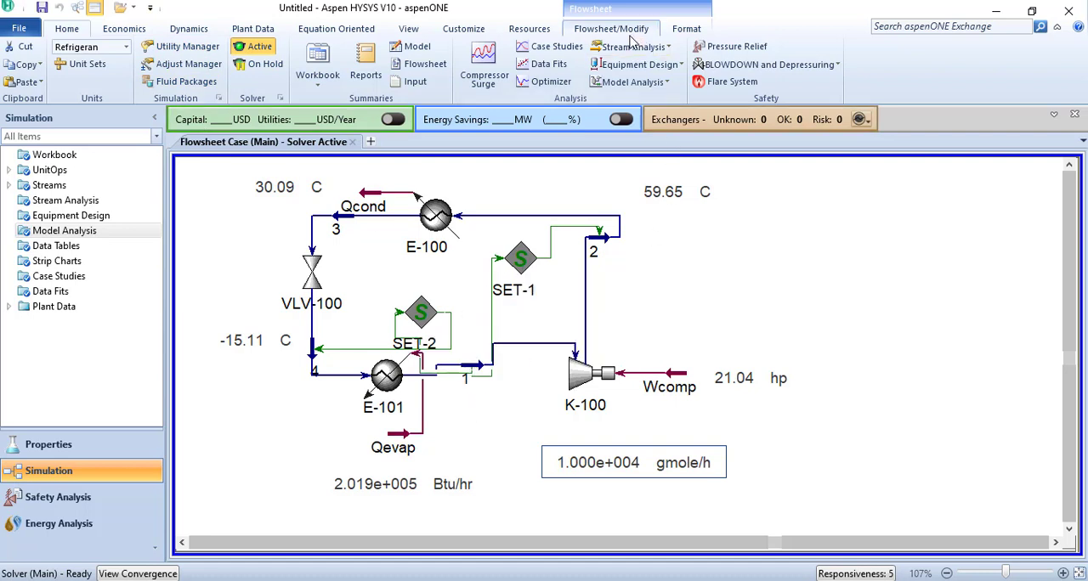
click(603, 29)
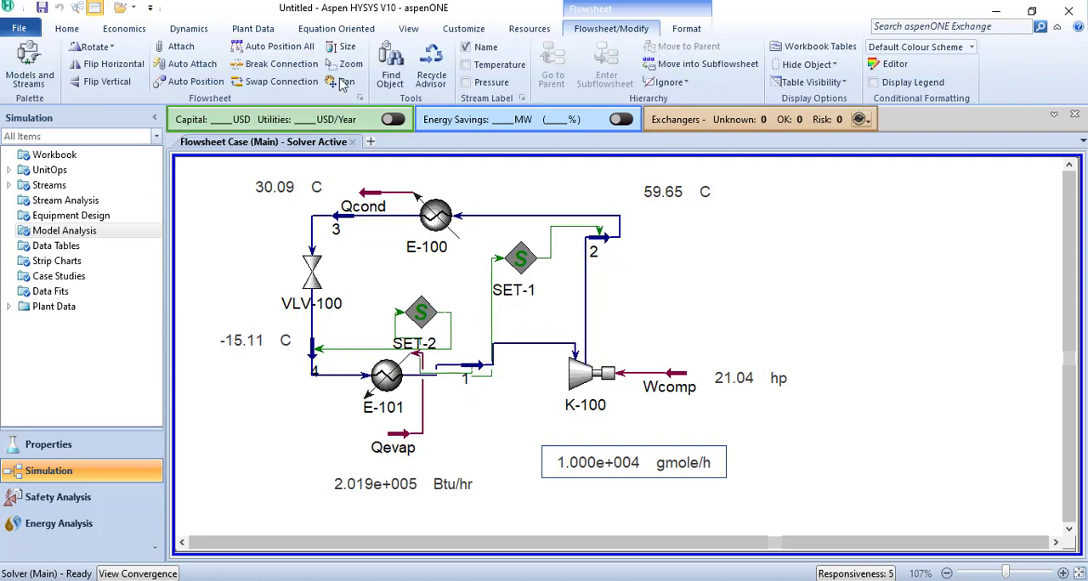
click(34, 60)
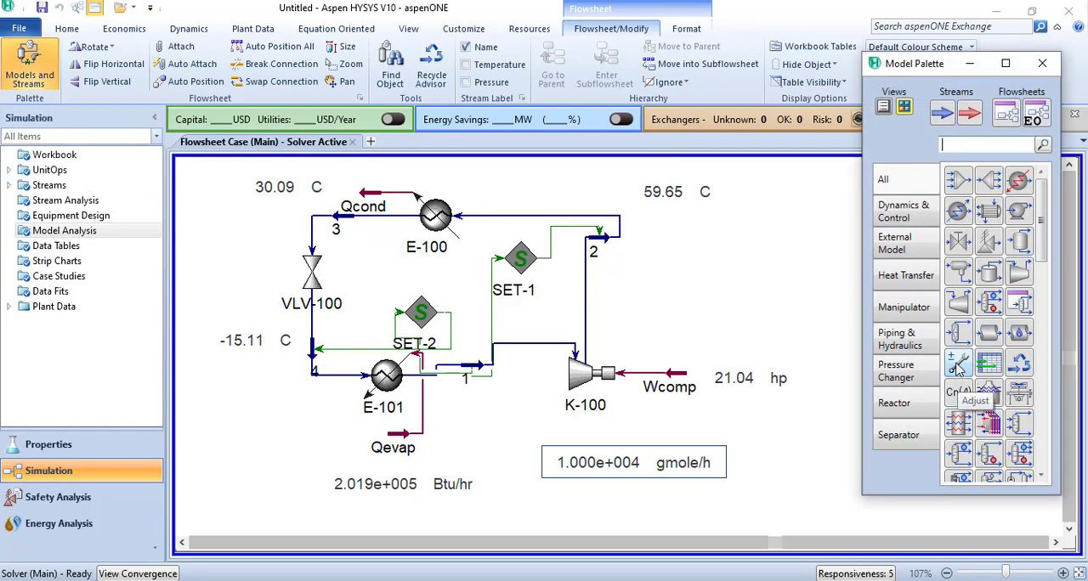
drag(958, 365, 672, 317)
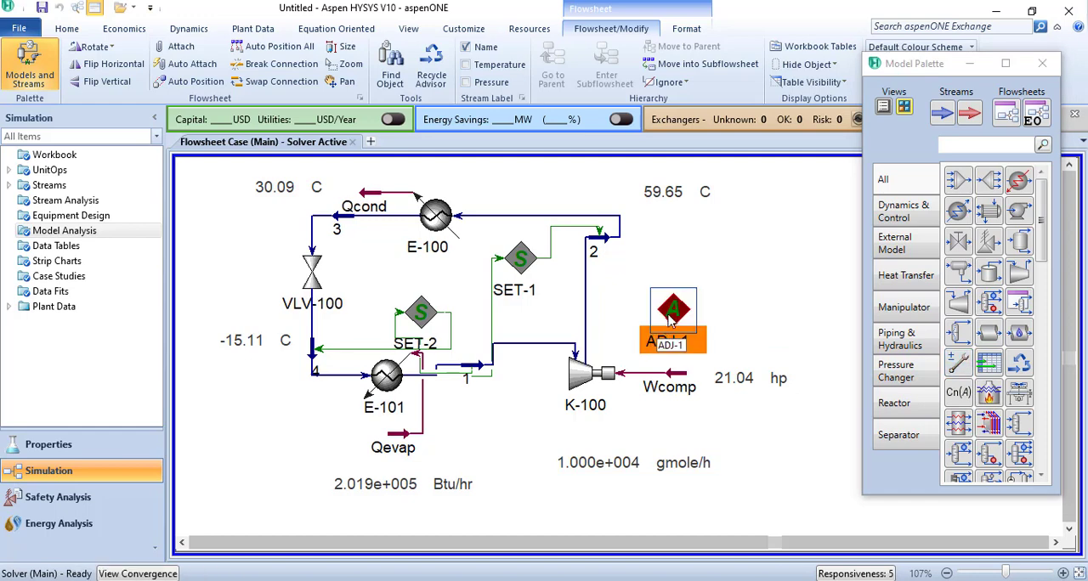
- Set the Adjust block's adjusted variable to the Molar Flow of stream 1
double_click(672, 316)
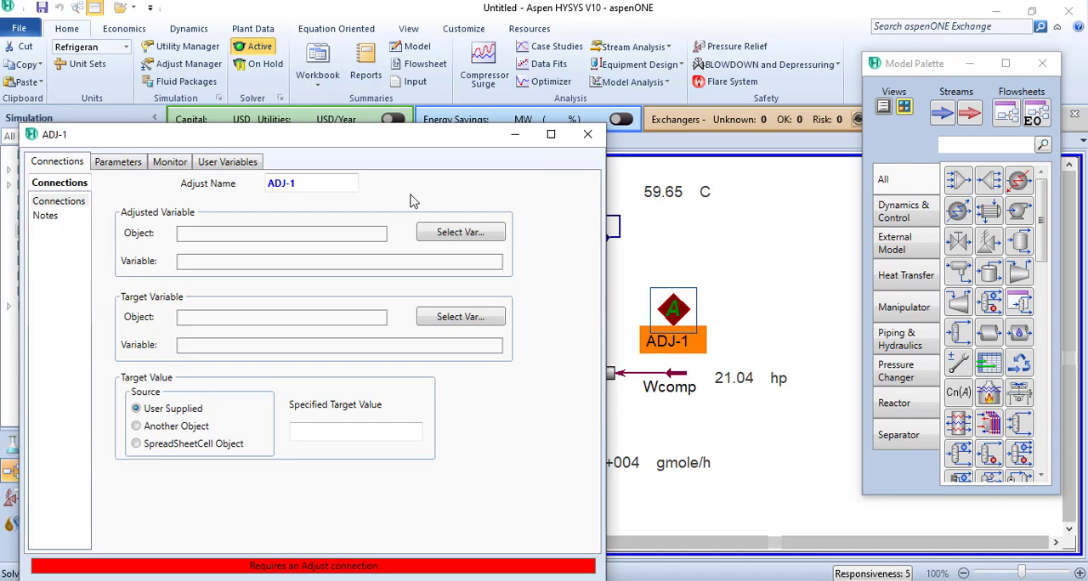
click(460, 233)
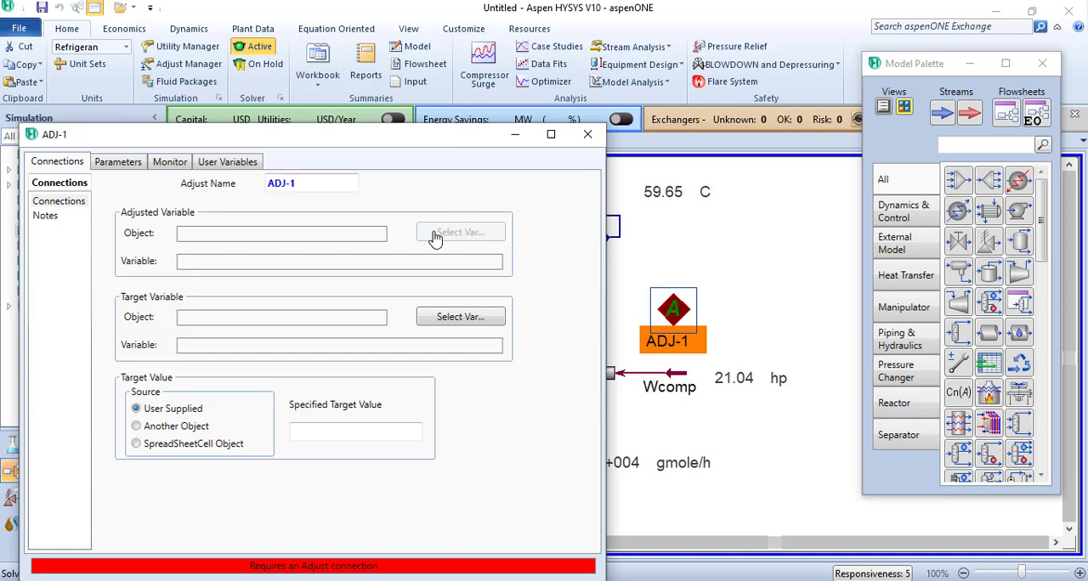
click(431, 190)
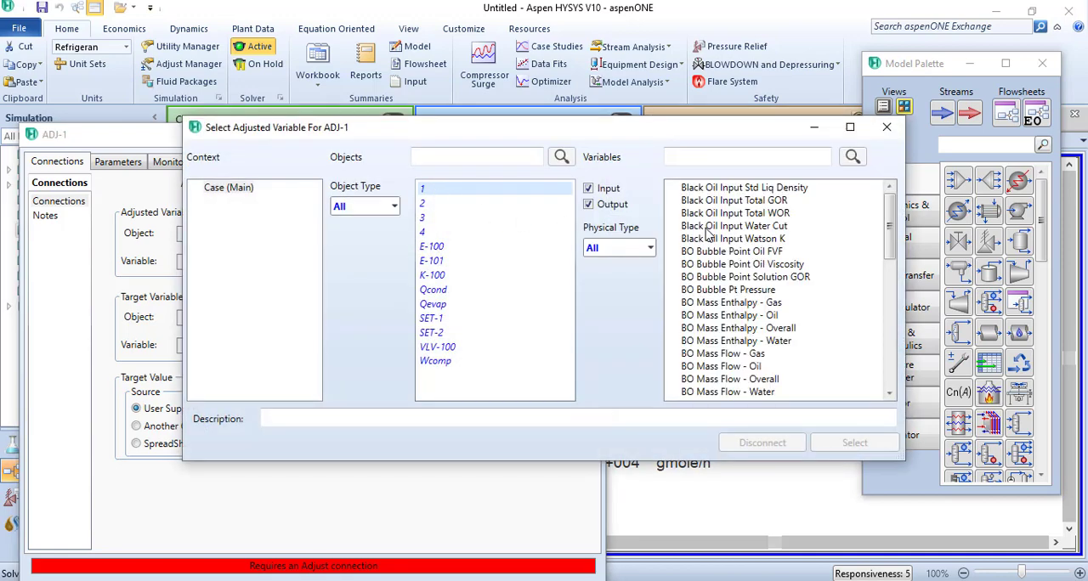
scroll(729, 291, down, 13)
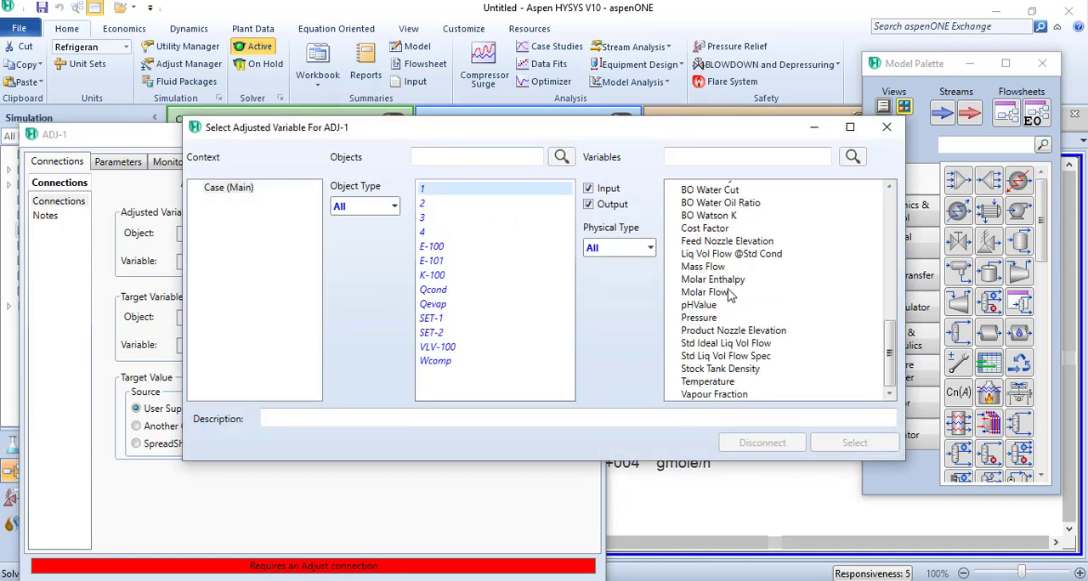
click(707, 293)
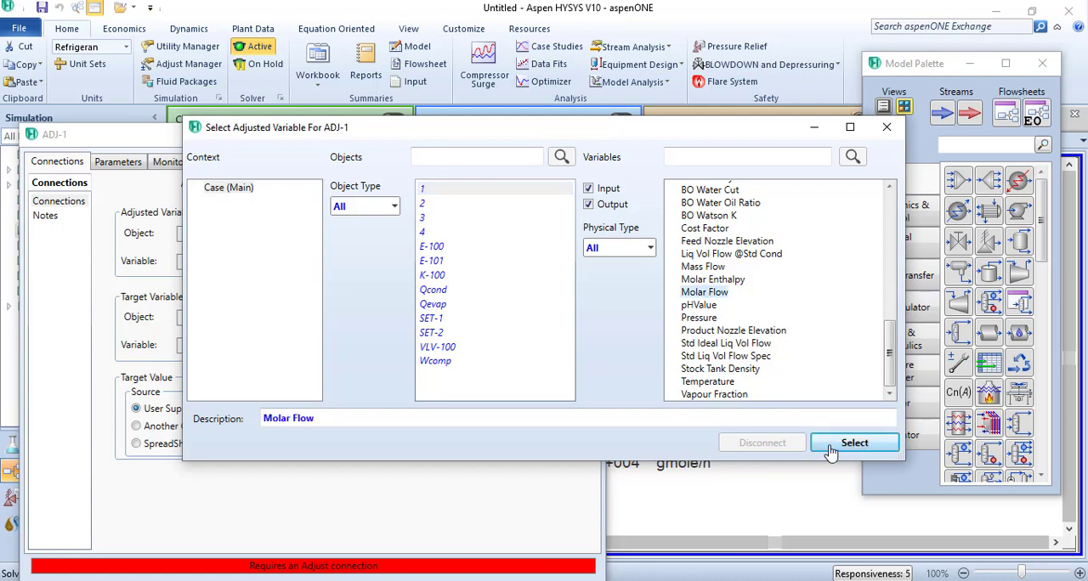
click(854, 443)
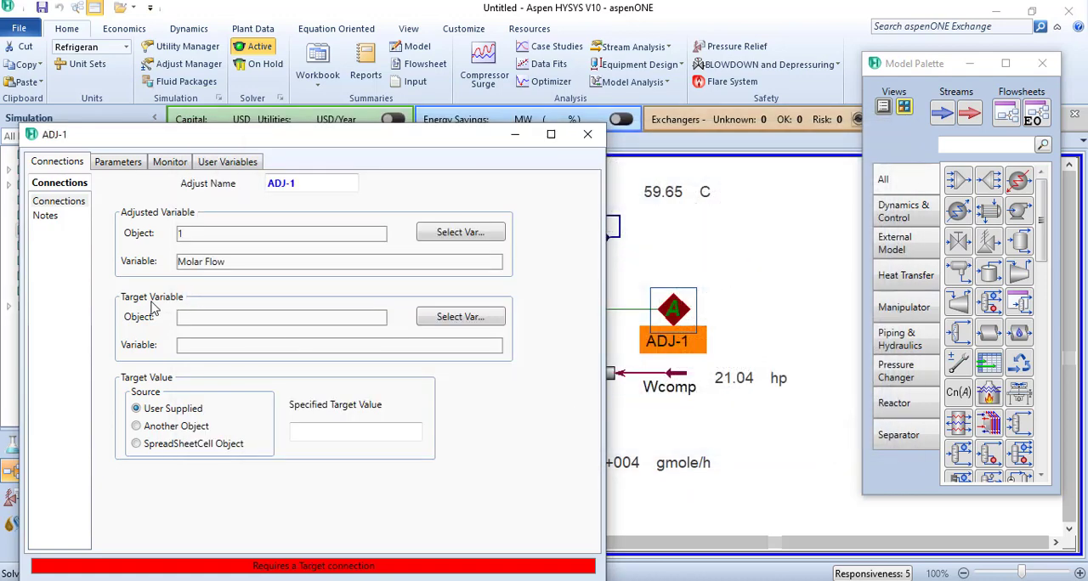
- Set the Adjust block's target variable to the Power of Wcomp, with a user-supplied target value of 1 hp
click(441, 320)
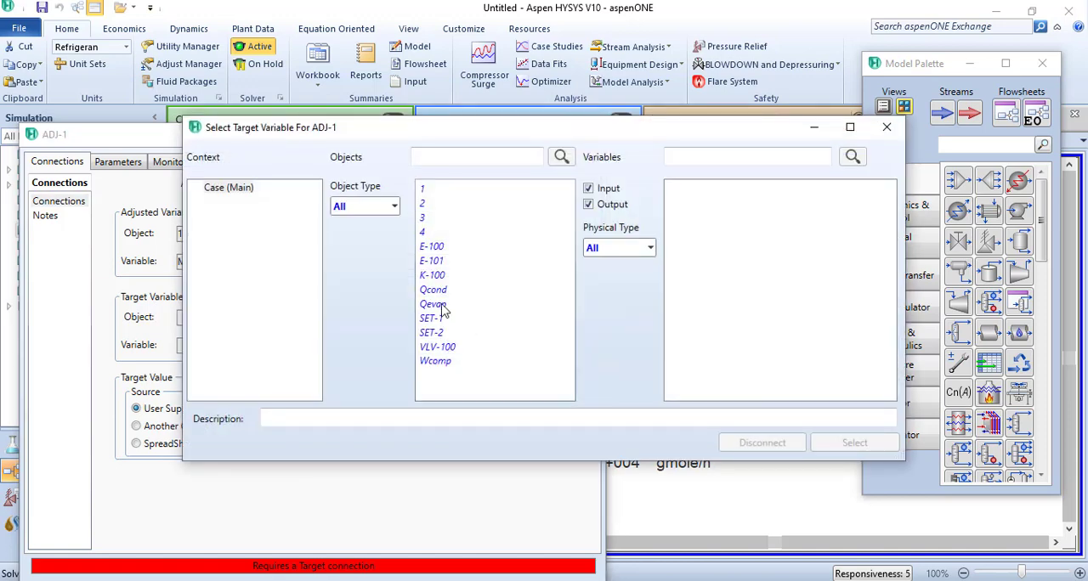
click(443, 364)
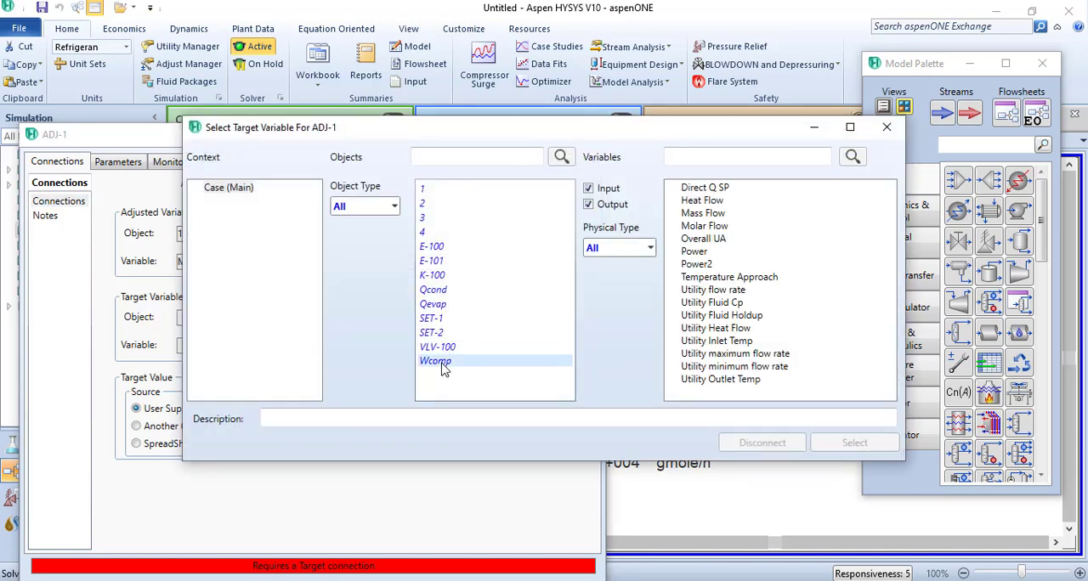
click(693, 251)
click(853, 443)
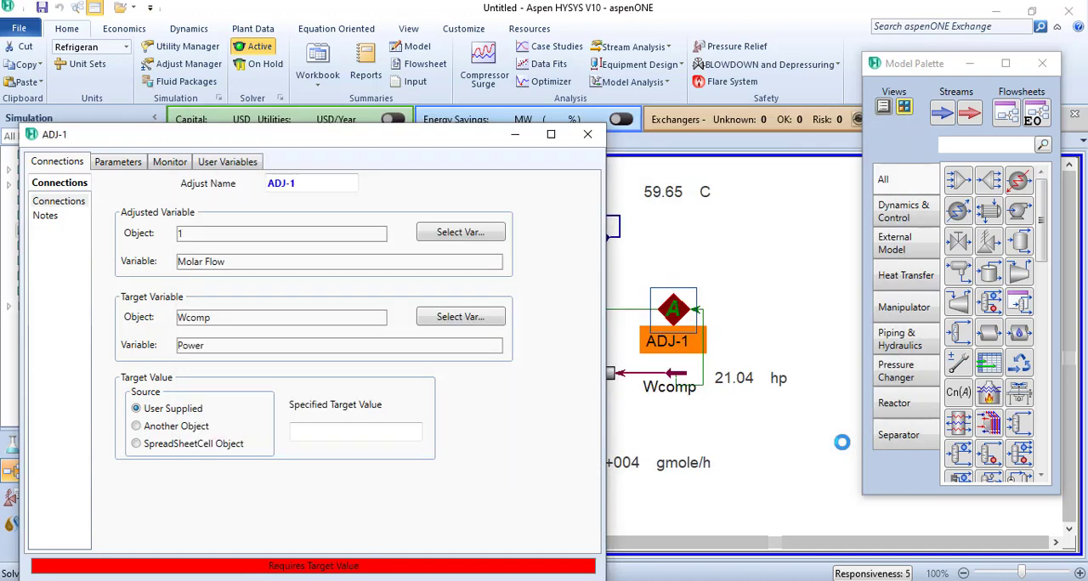
click(359, 437)
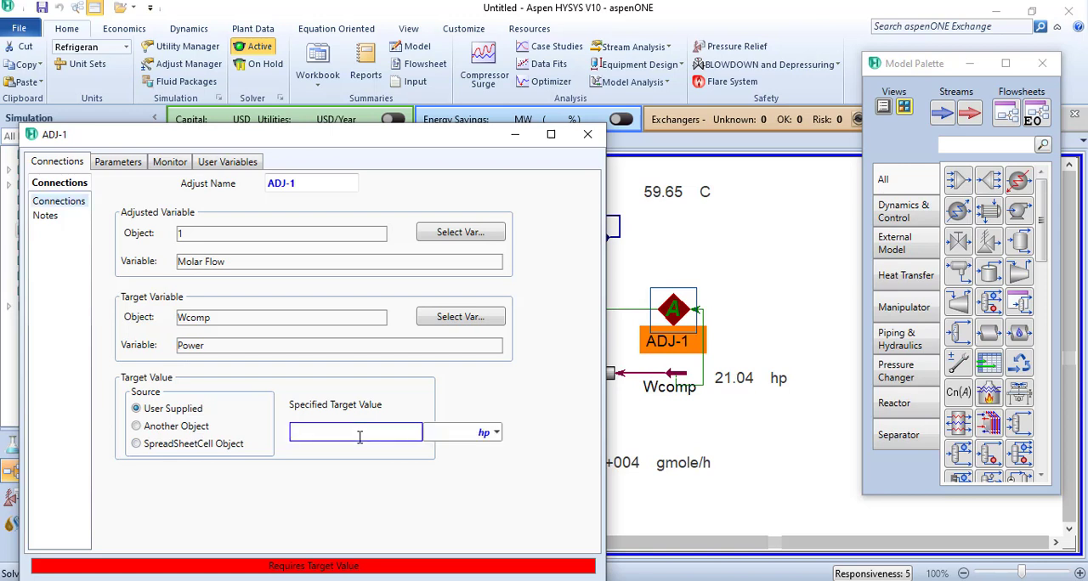
text(1)
key(Return)
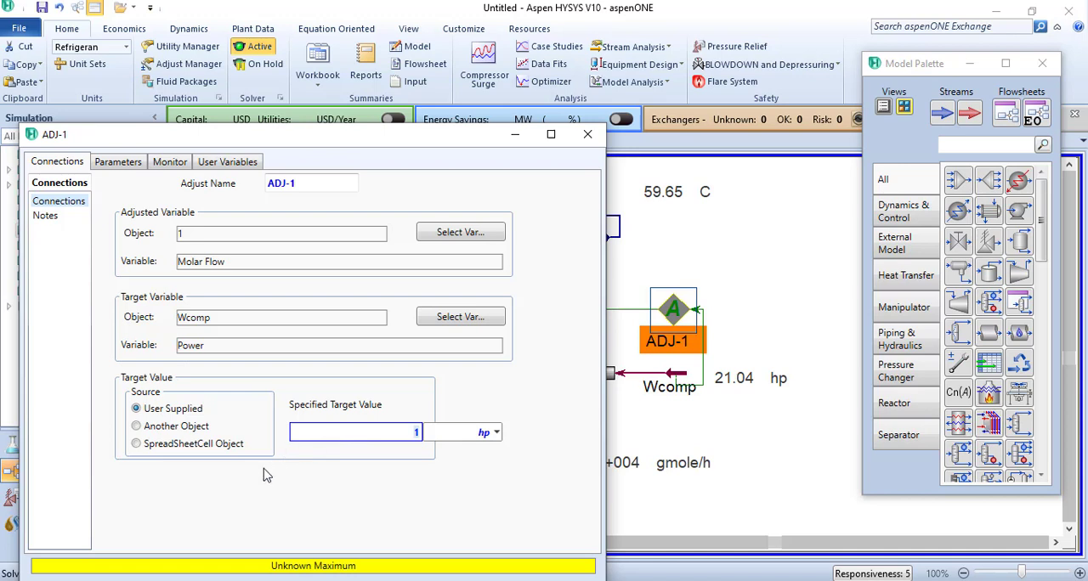
- Keep the Secant method in the Adjust block's parameters and set the tolerance to 0.001 hp and step size to 1 gmole/h
click(113, 168)
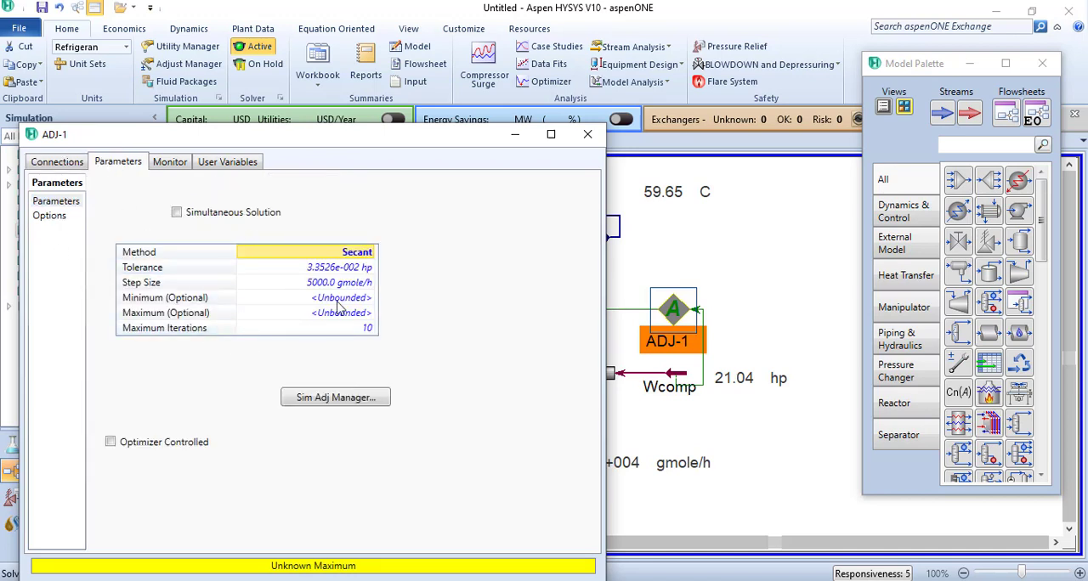
click(368, 253)
click(371, 254)
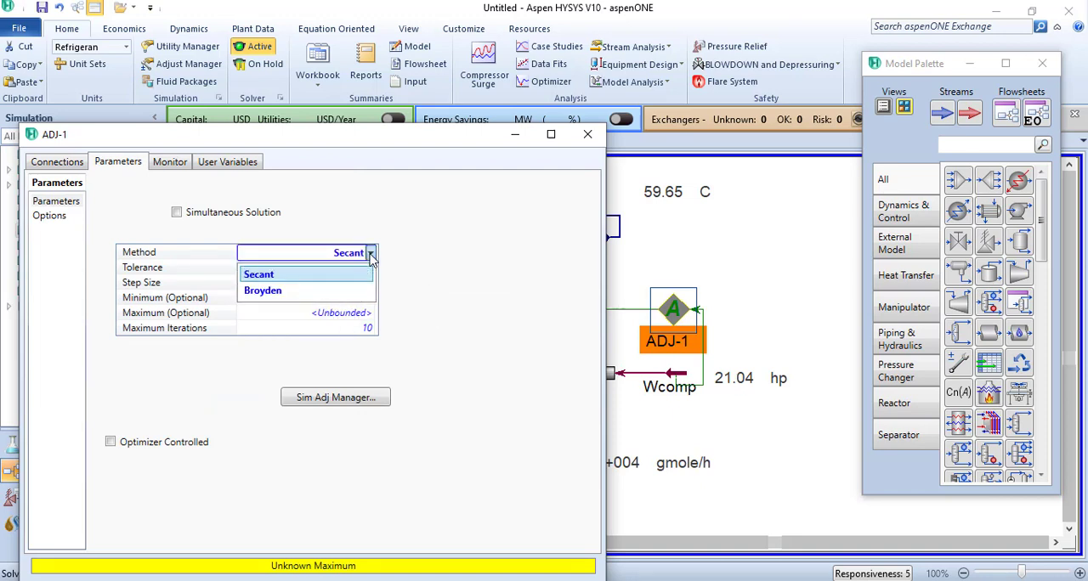
click(455, 260)
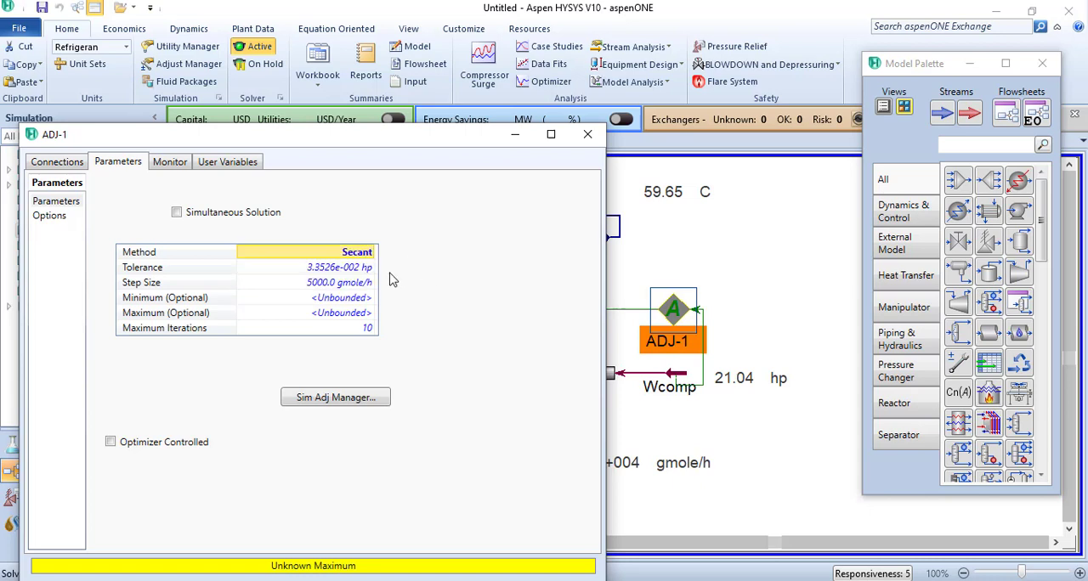
click(337, 269)
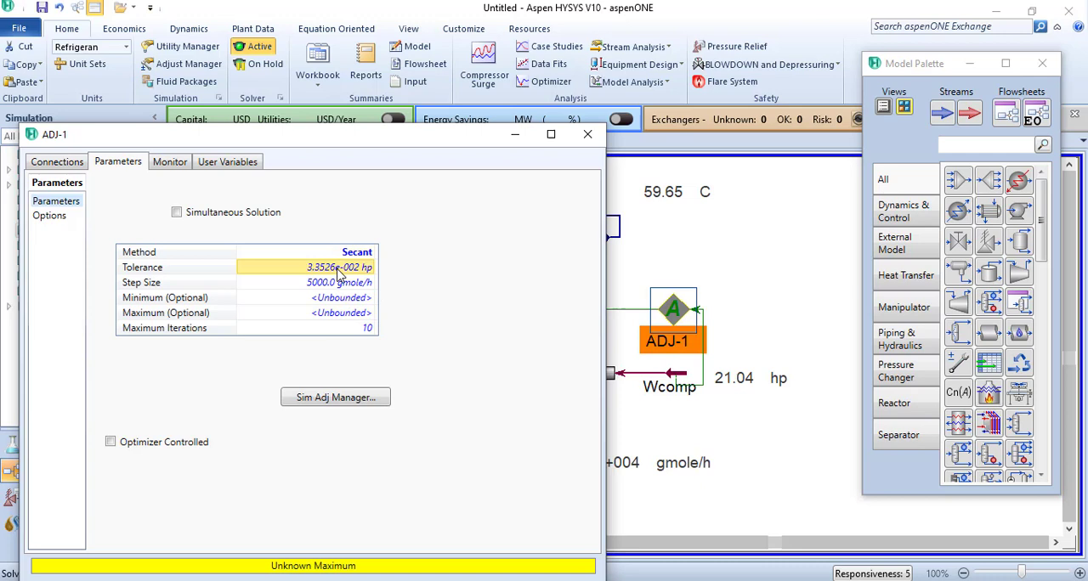
text(0.001)
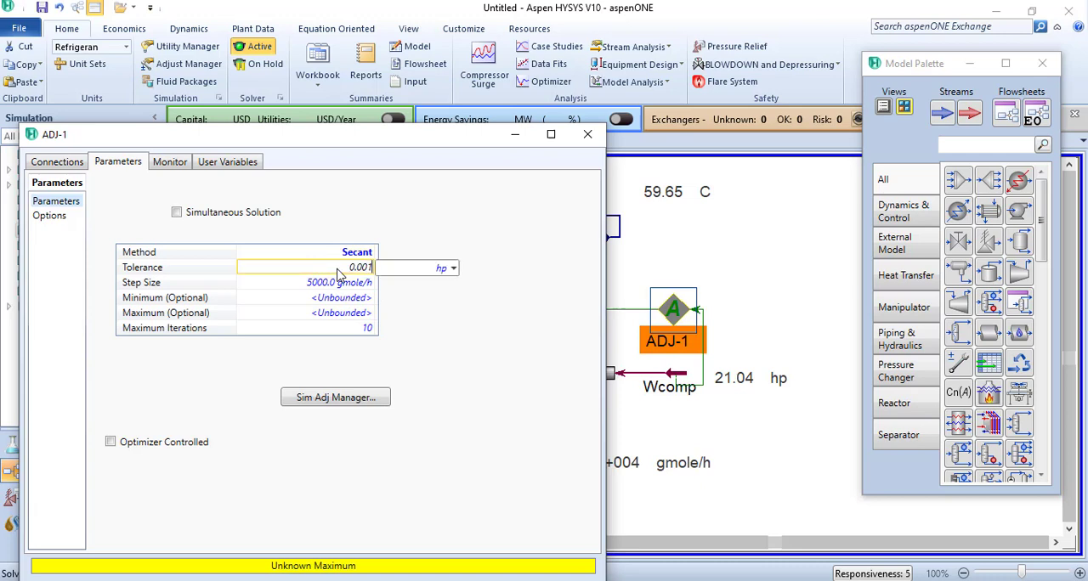
key(Return)
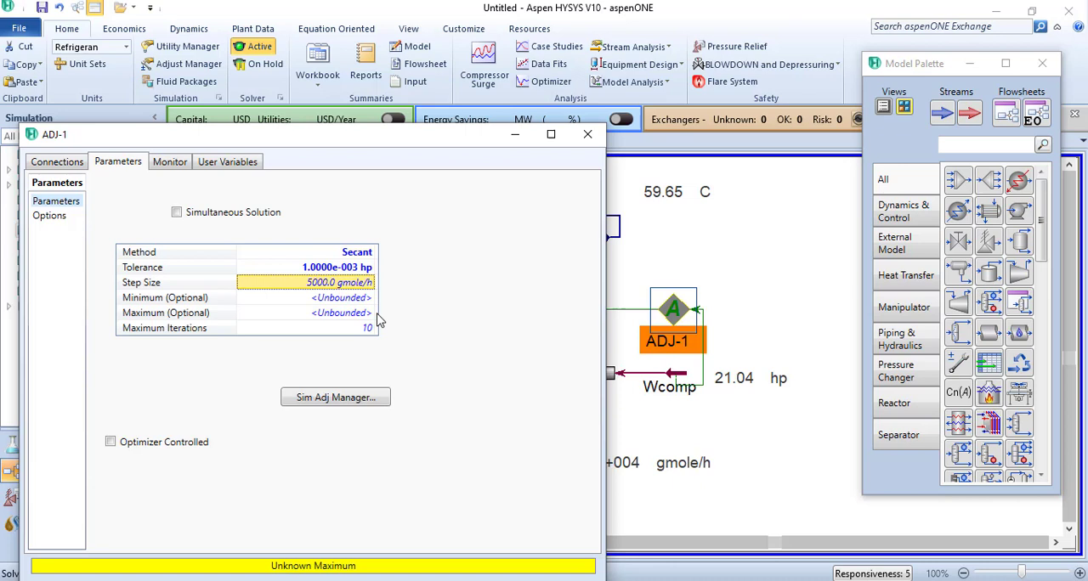
text(1)
key(Return)
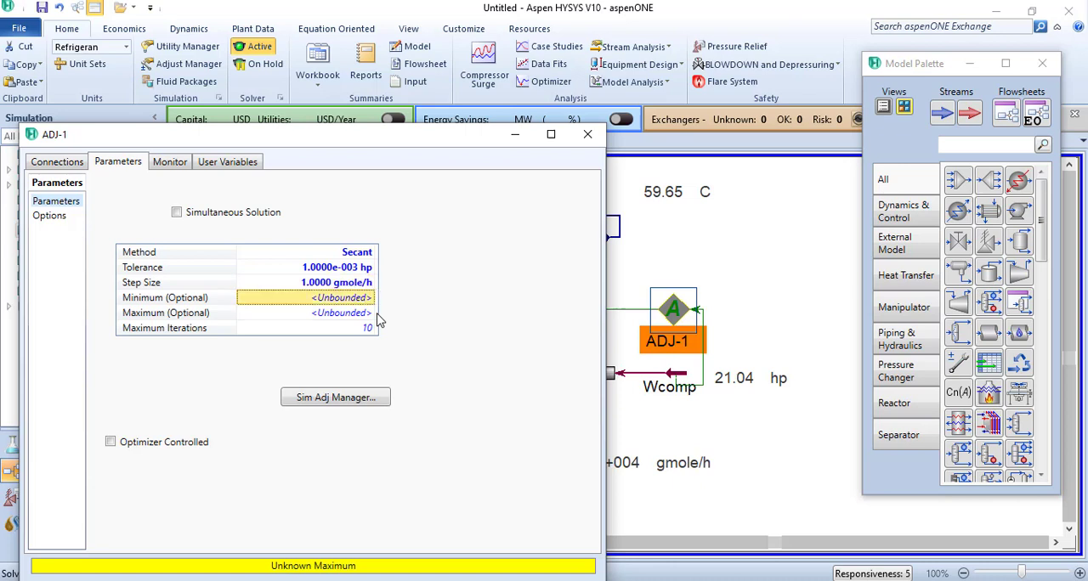
- Set the Adjust block's maximum iterations to 100000
click(370, 333)
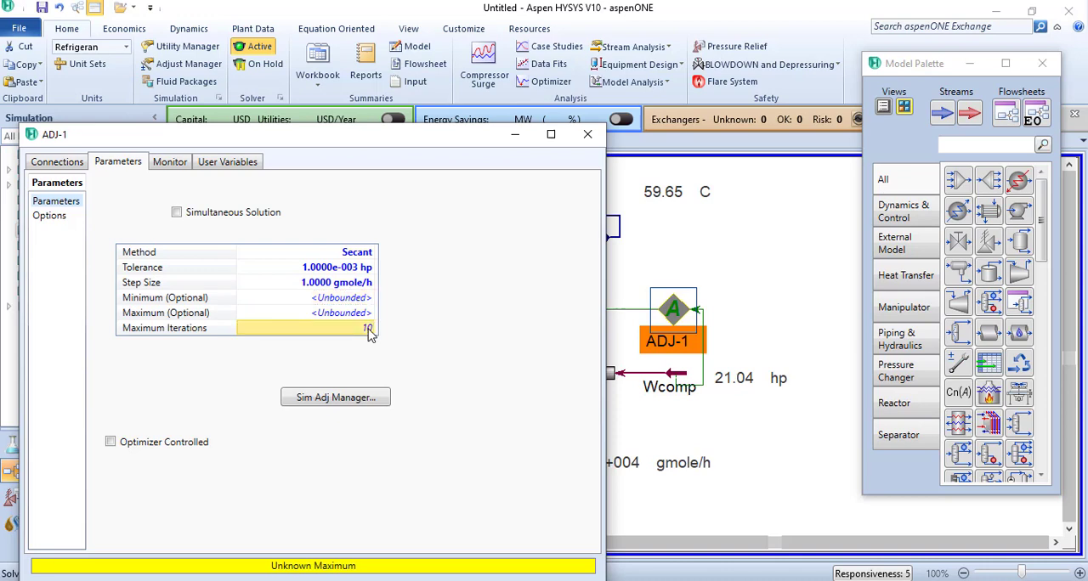
text(100000)
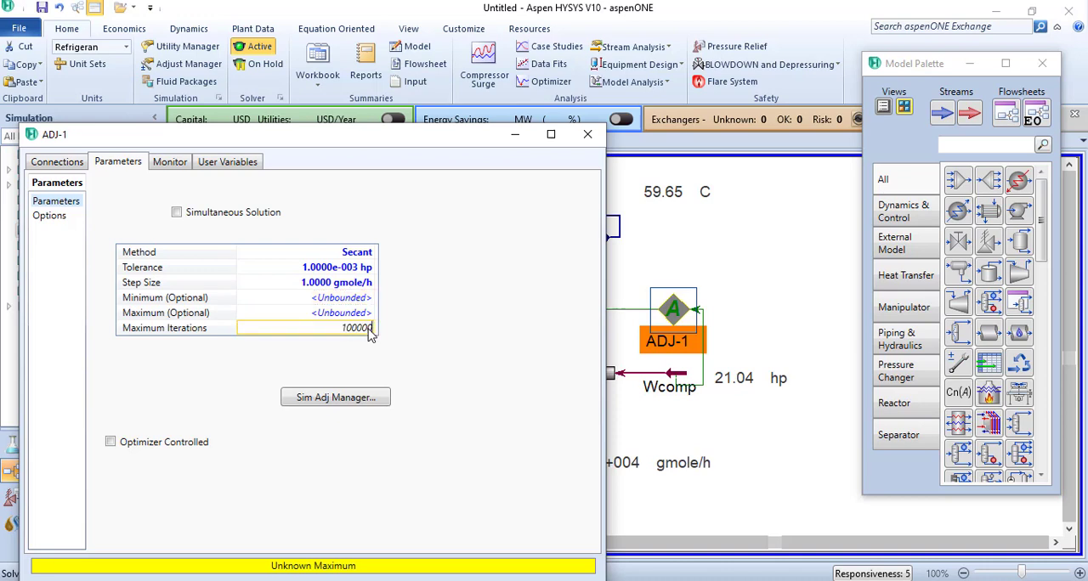
key(Return)
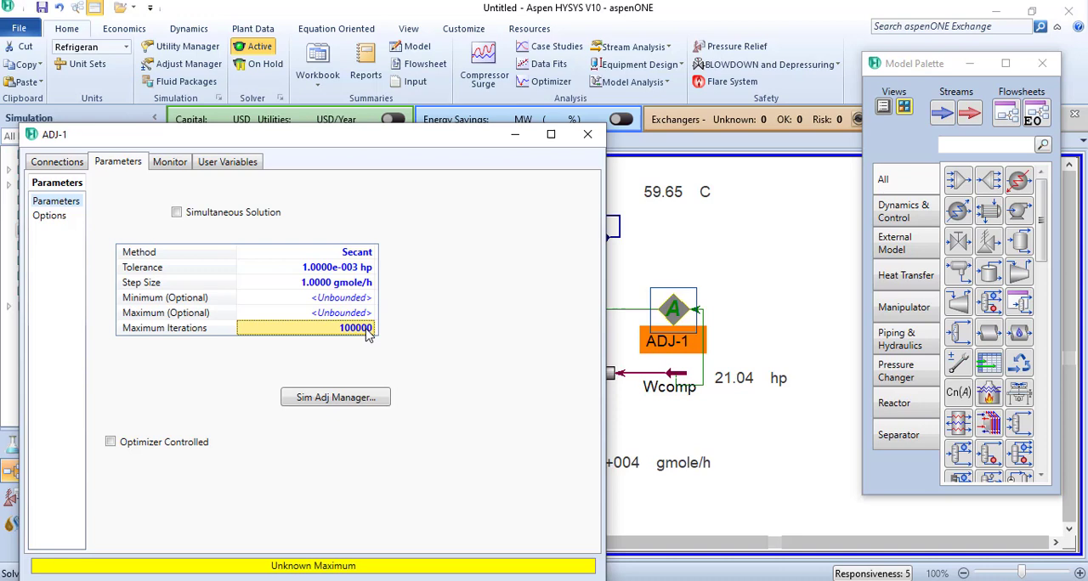
- Bound the adjusted molar flow between a minimum of 1 gmole/h and a maximum of 1000 gmole/h, and close the Adjust block
click(365, 300)
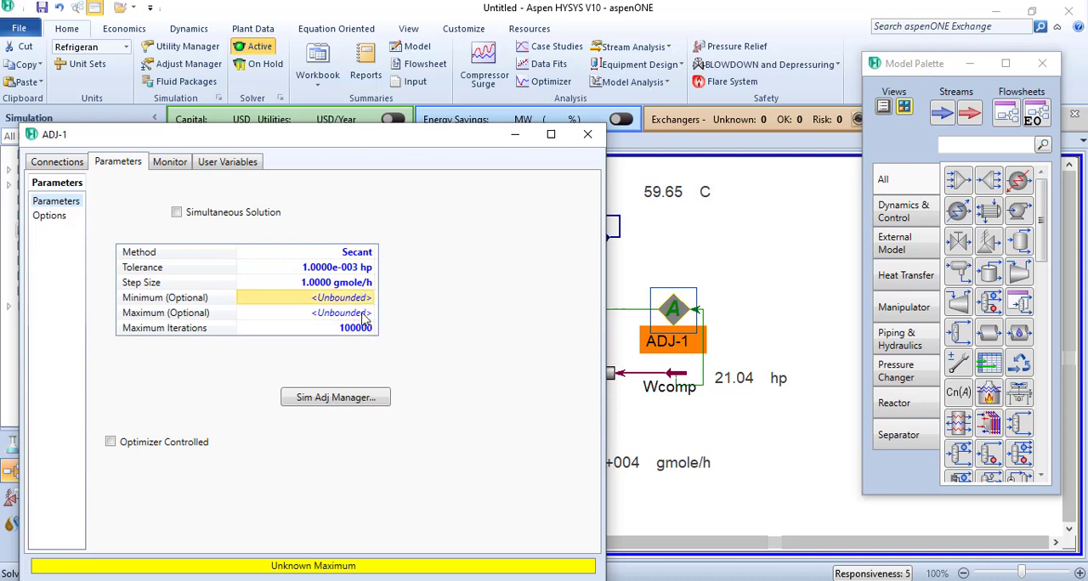
text(1)
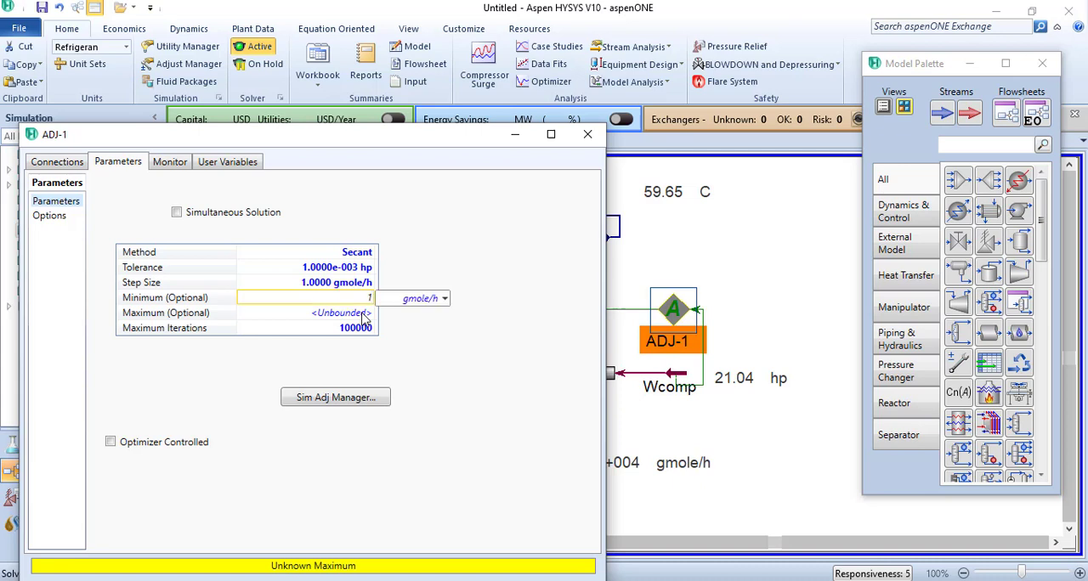
click(364, 314)
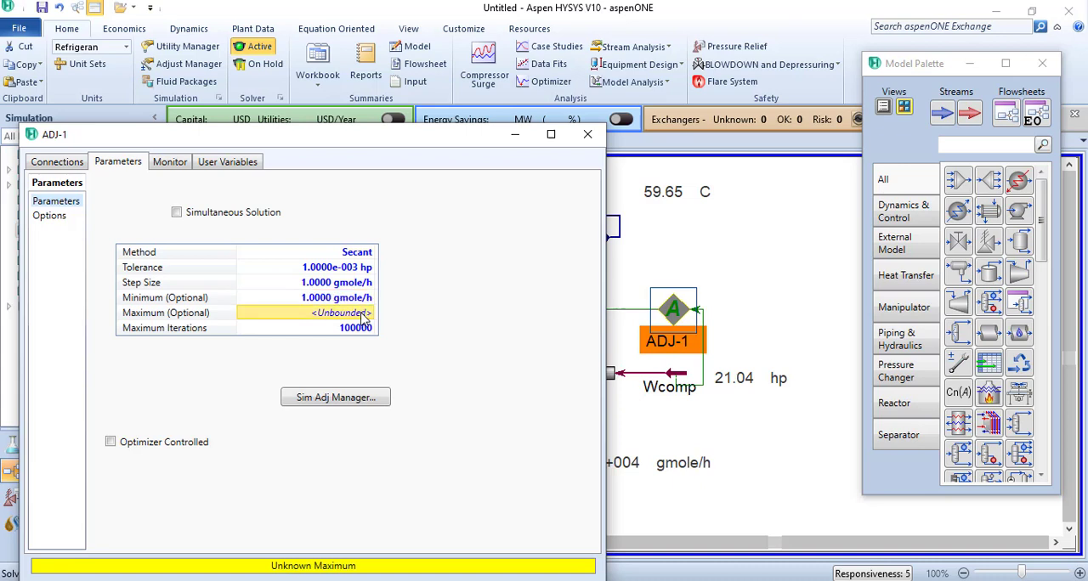
text(1000)
key(Return)
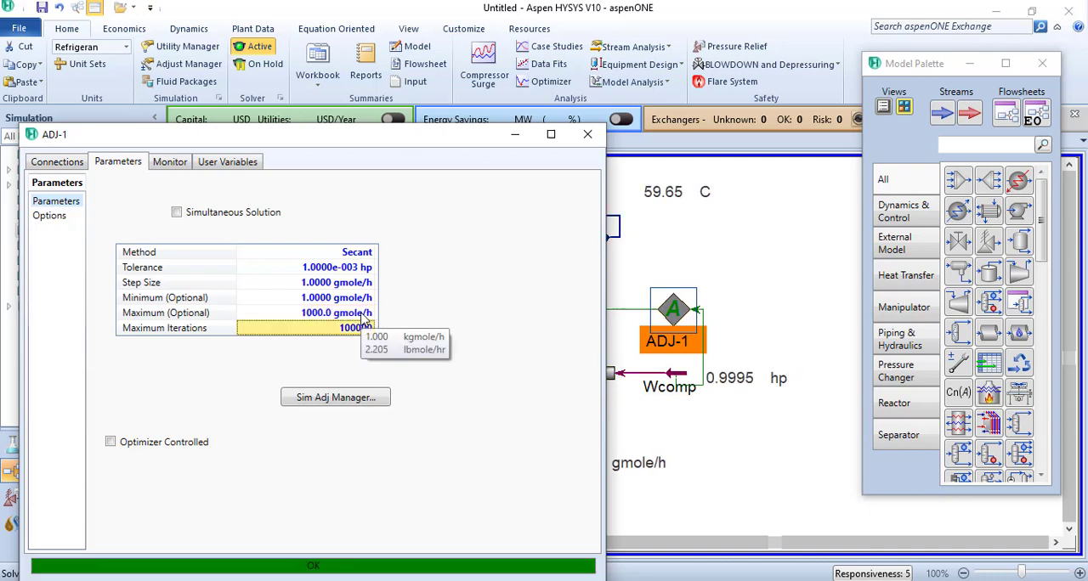
click(588, 134)
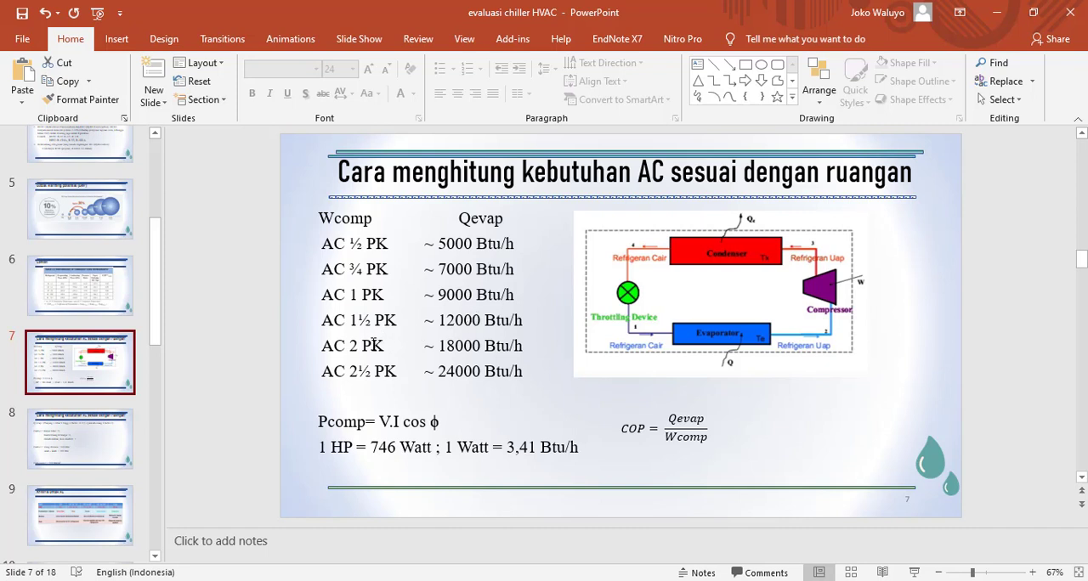
- Return from PowerPoint to Aspen HYSYS, set the ADJ-1 target power to 0.5 hp, and close the block
click(994, 15)
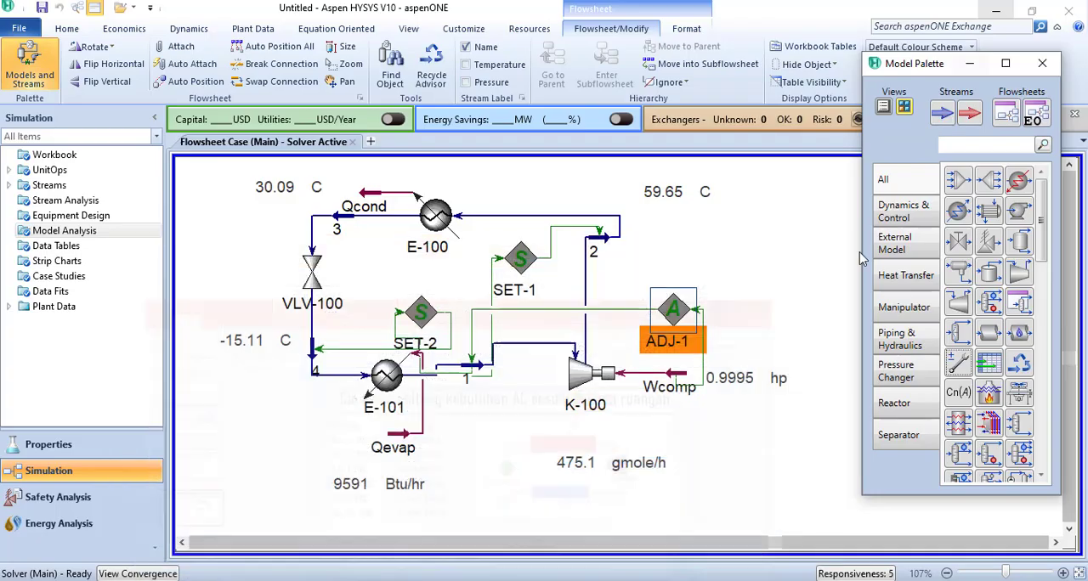
double_click(683, 316)
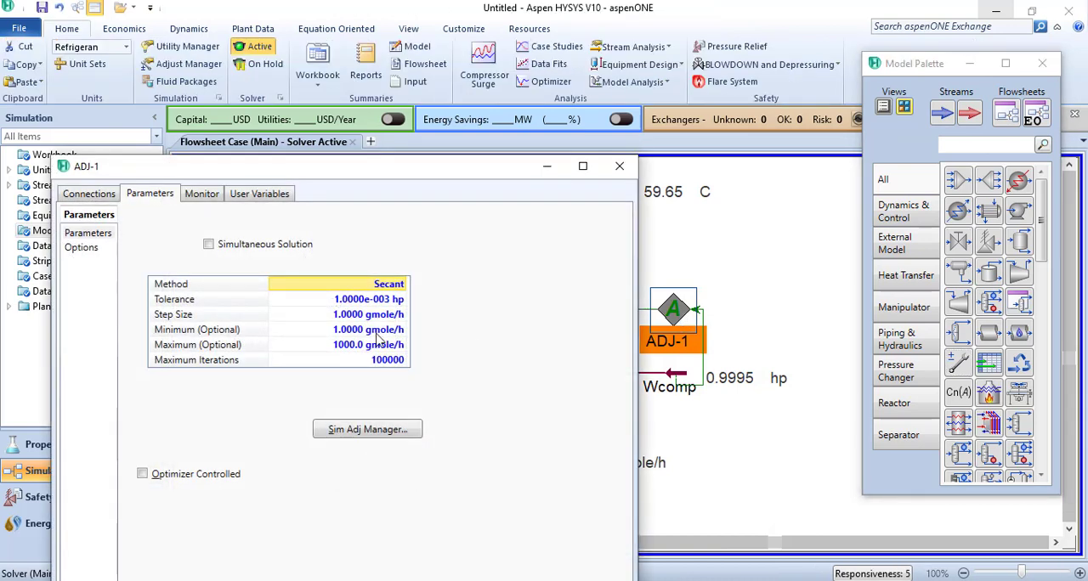
click(75, 197)
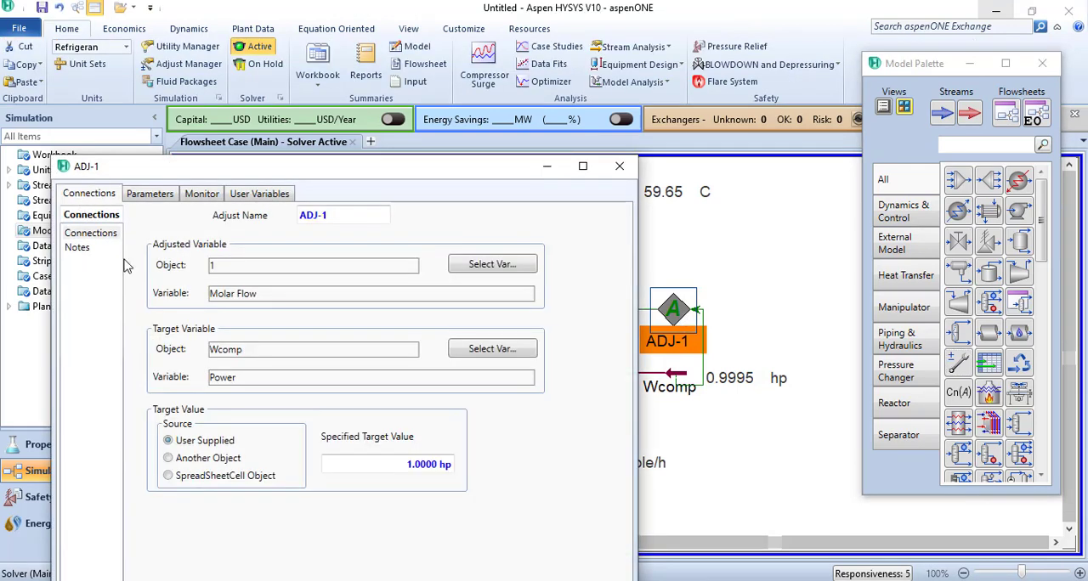
click(419, 464)
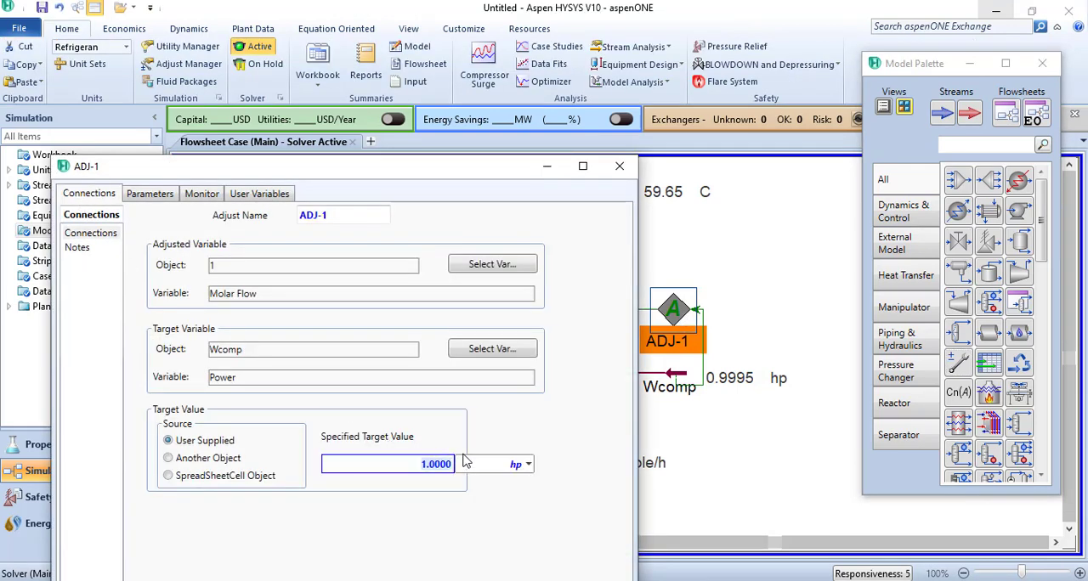
text(0.5)
key(Return)
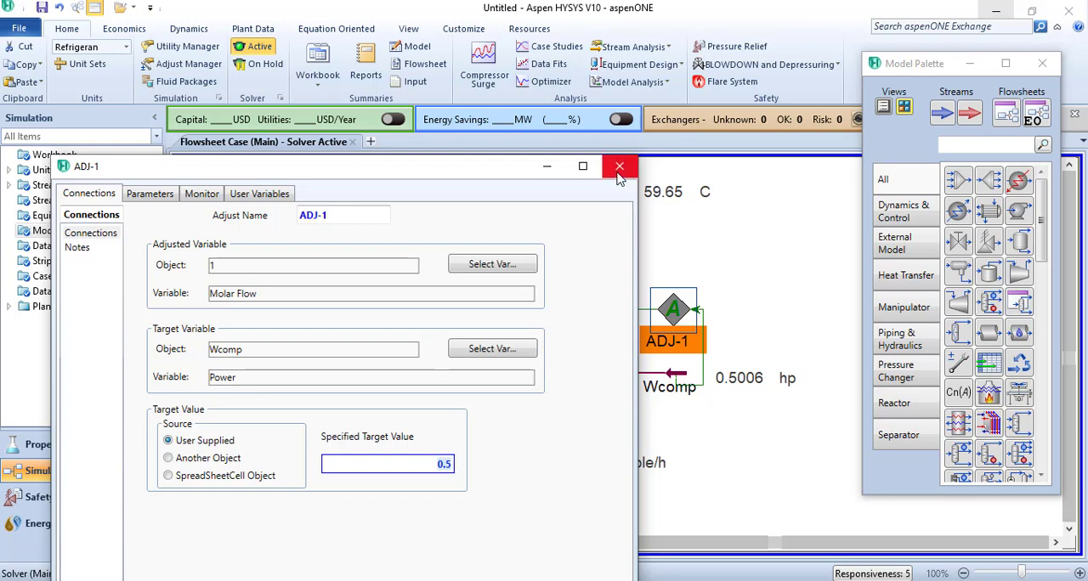
drag(495, 170, 554, 113)
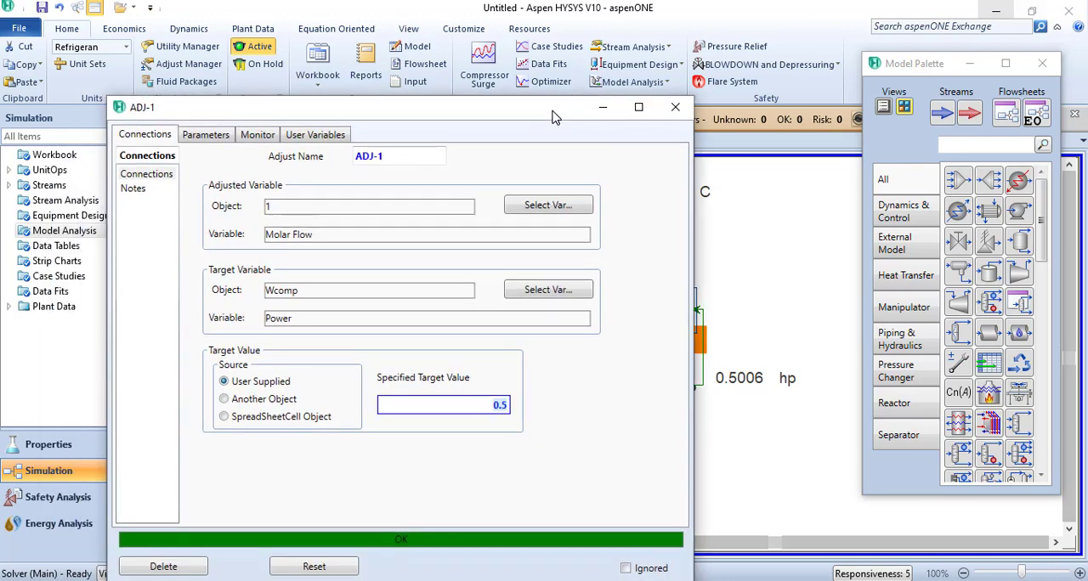
click(675, 107)
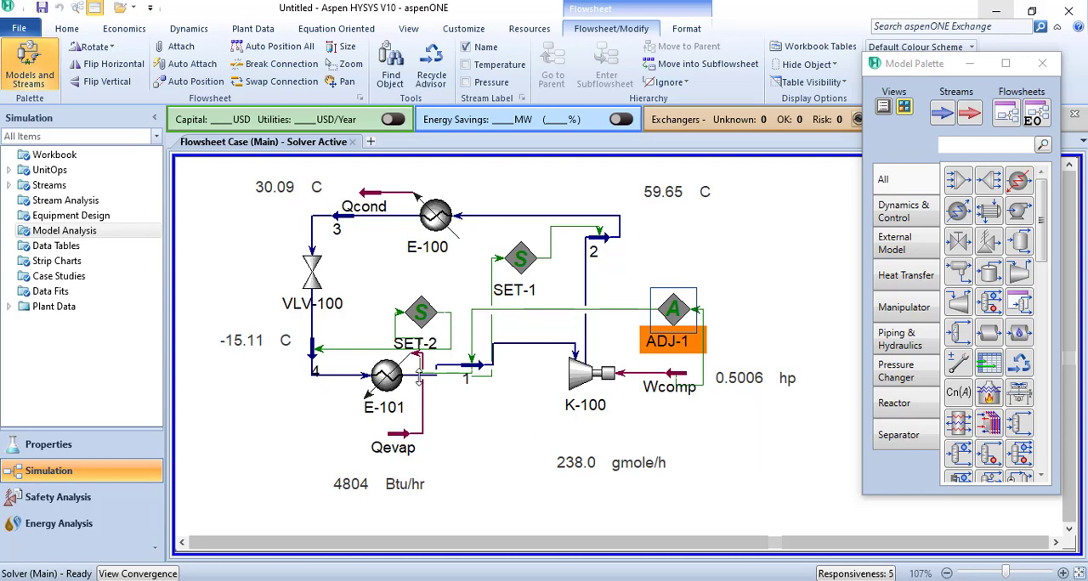
- Set the ADJ-1 target power back to 1 hp and close the block to show the flowsheet
mouse_move(597, 397)
double_click(679, 313)
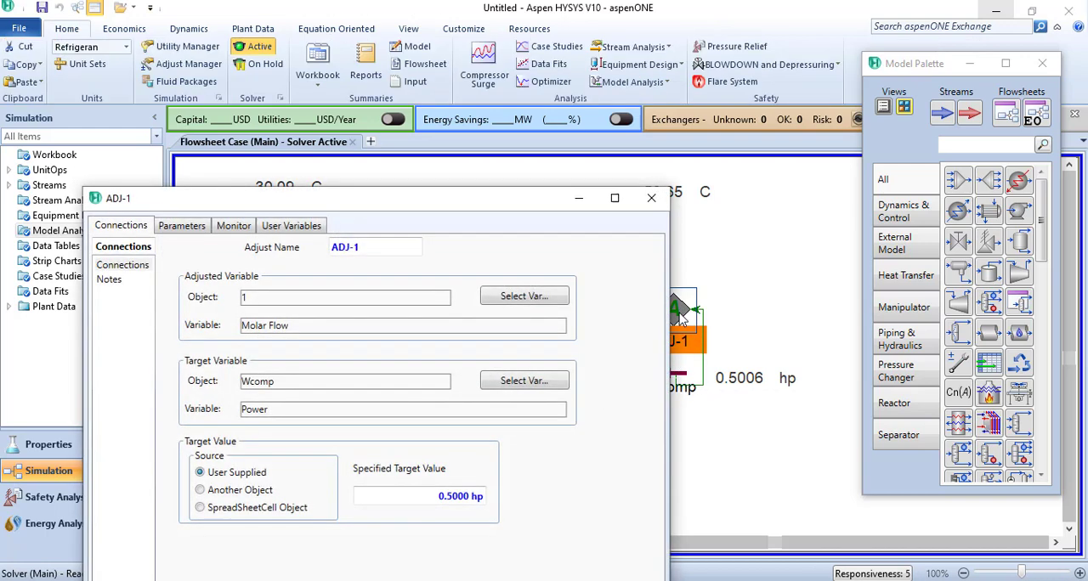
click(439, 500)
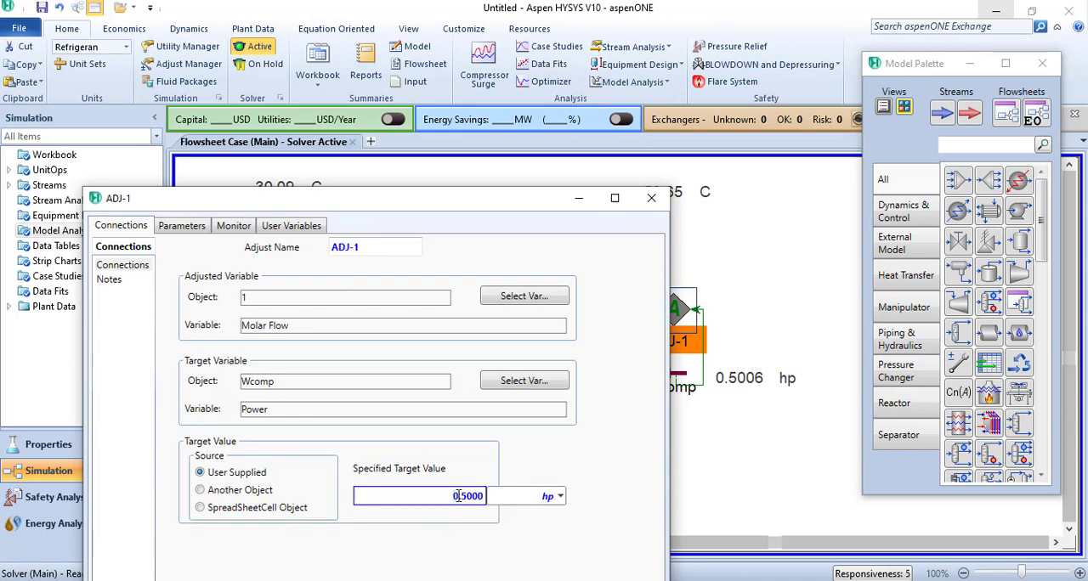
key(BackSpace)
key(BackSpace)
key(BackSpace)
key(BackSpace)
key(BackSpace)
key(BackSpace)
text(1)
key(Return)
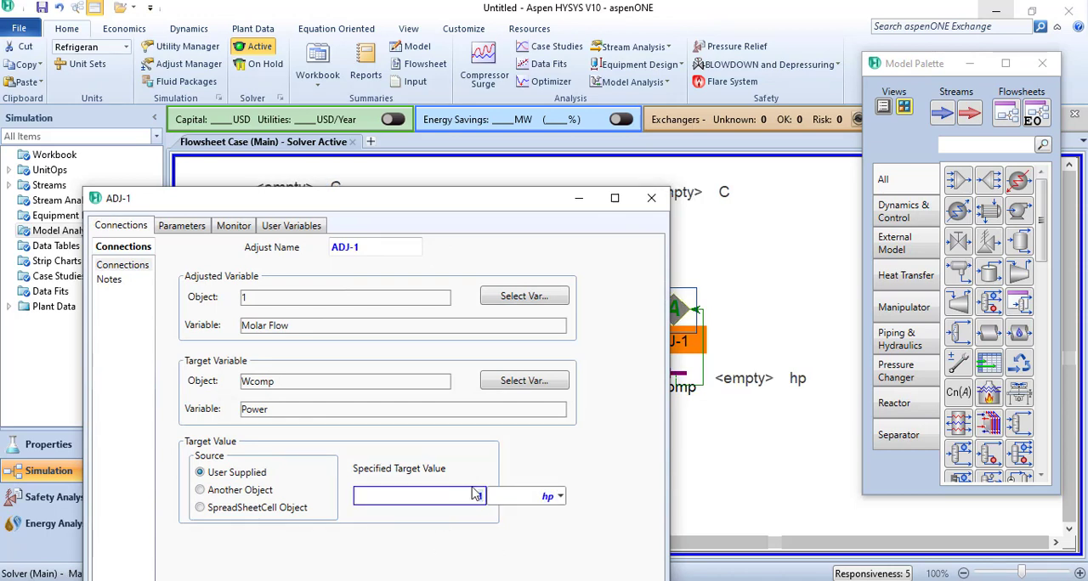
click(651, 201)
click(661, 413)
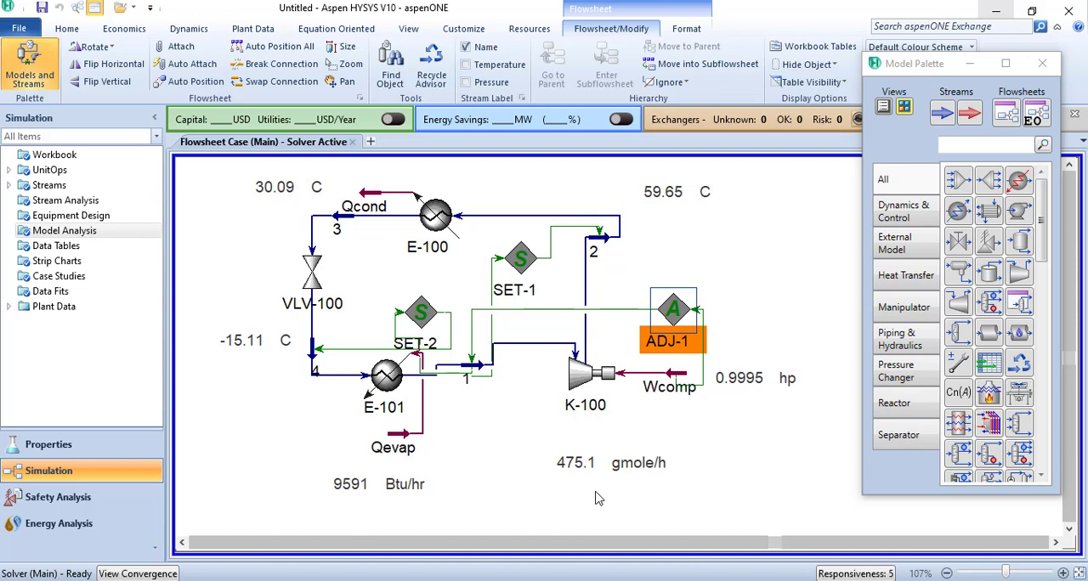
- Switch to the evaluasi chiller HVAC presentation in PowerPoint and show slide 8 with the Q evap formula for room cooling
mouse_move(416, 578)
click(338, 579)
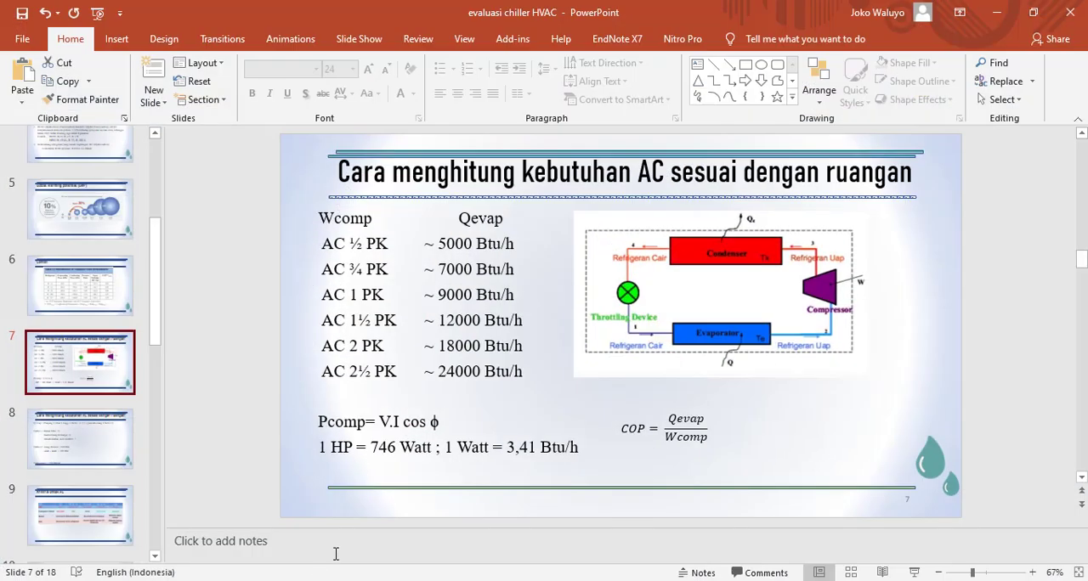
click(82, 457)
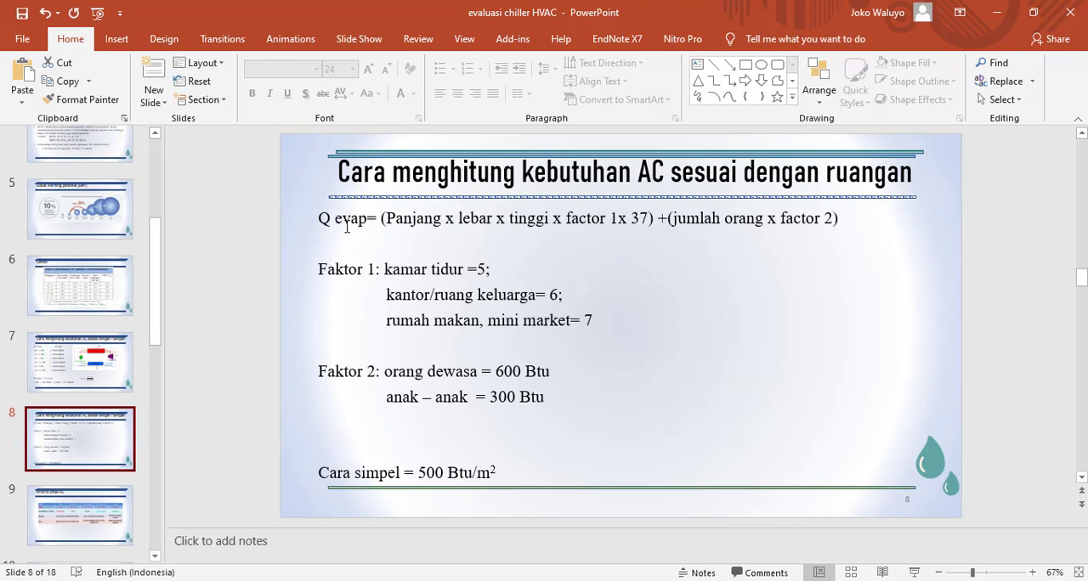